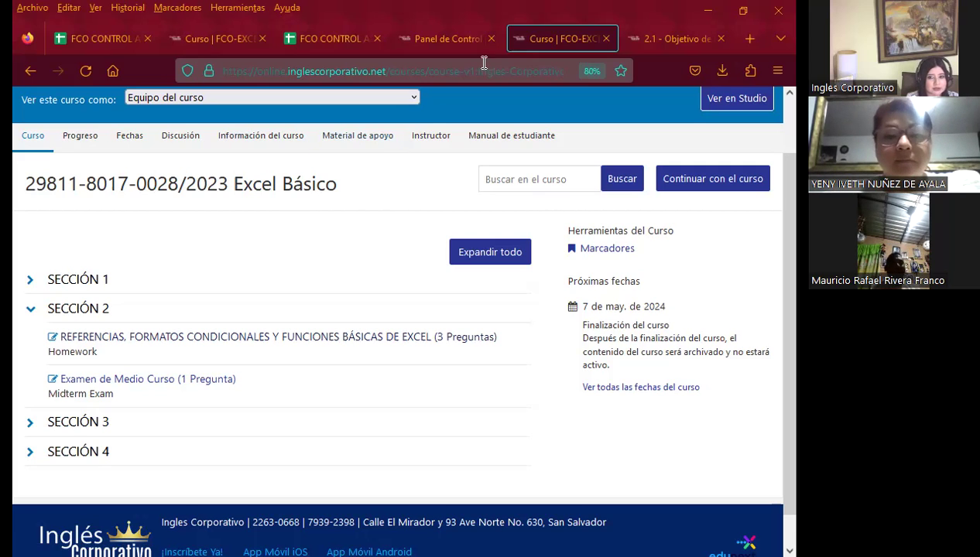
Show the lesson 2.1 page on relative and absolute references and scroll through its objective
click(675, 39)
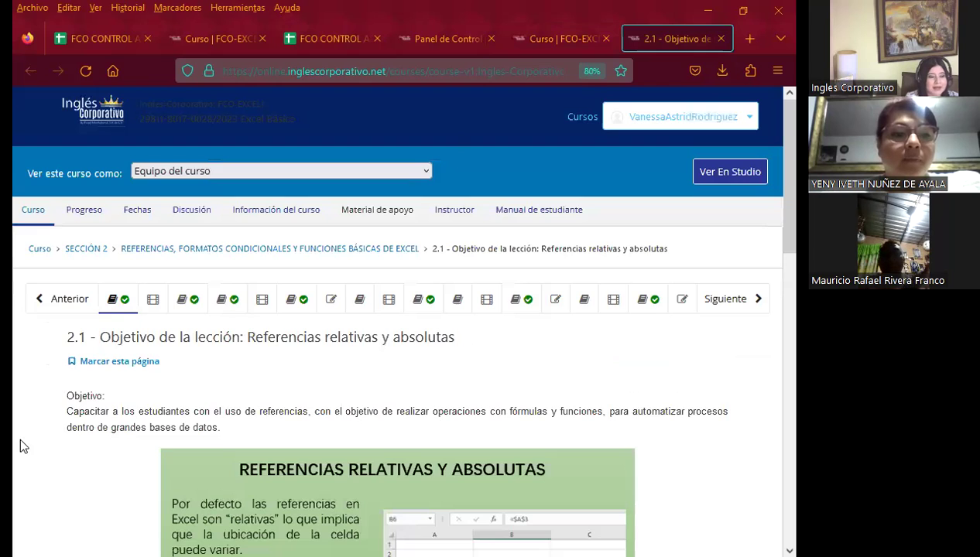
scroll(21, 441, down, 3)
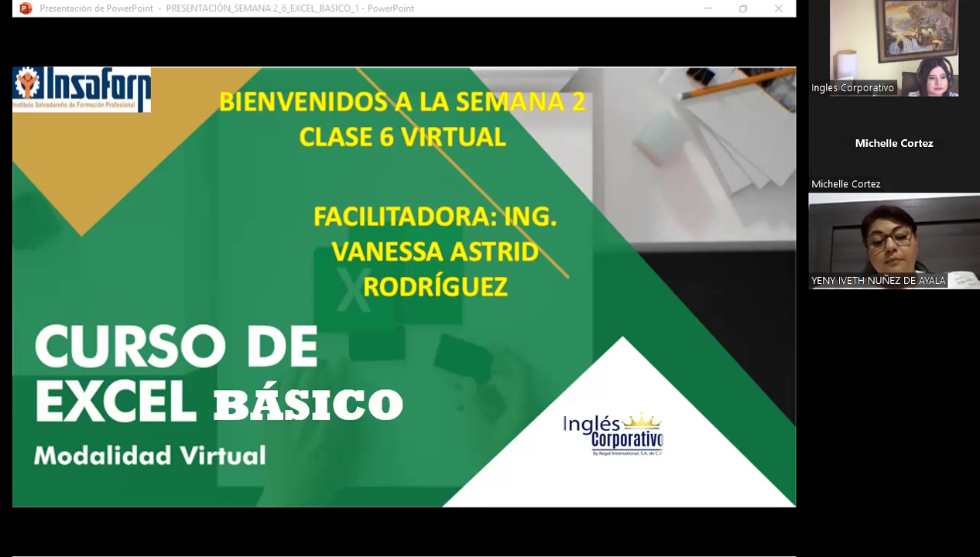
Advance the slideshow through the SESIÓN: 6 slide to the five-item AGENDA slide
click(439, 385)
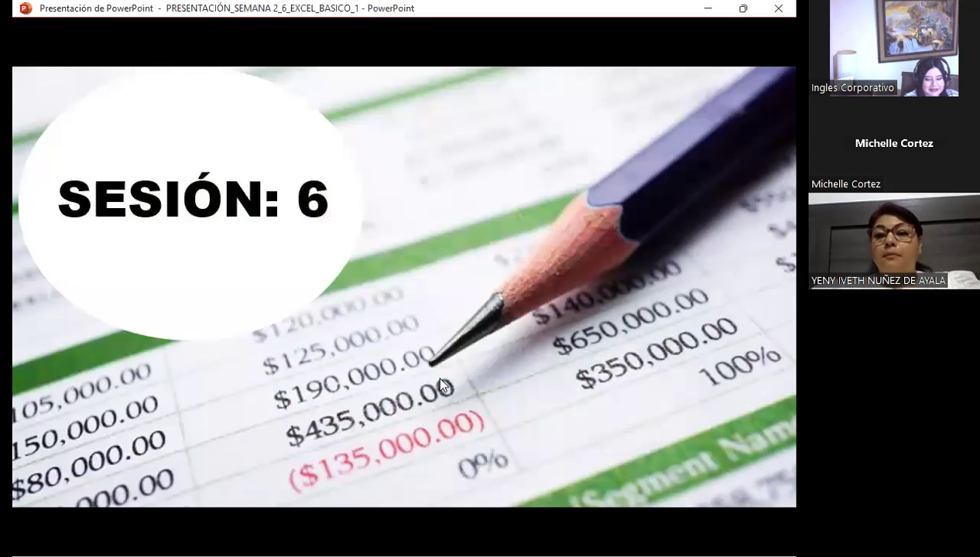
key(Right)
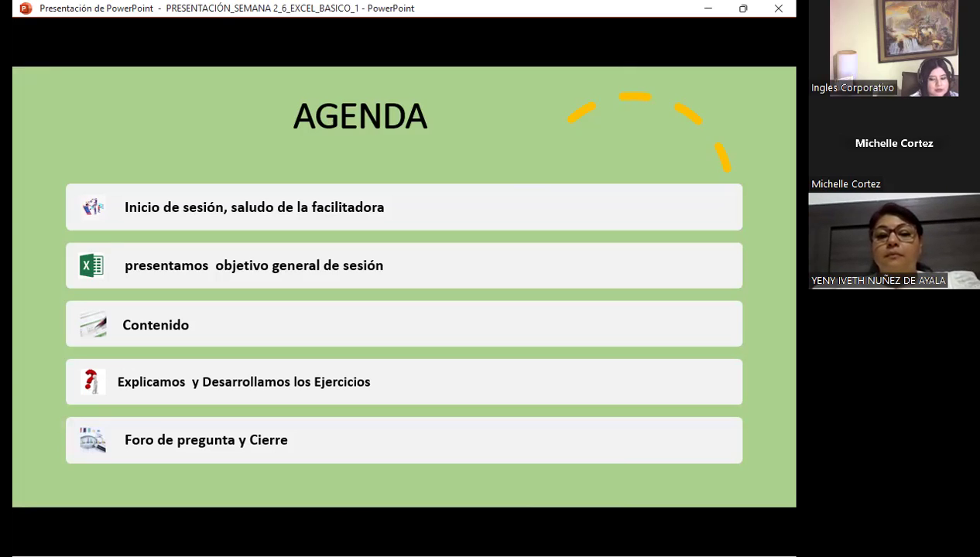
Advance to the OBJETIVO GENERAL DE LA SESIÓN slide about references in formulas
key(Right)
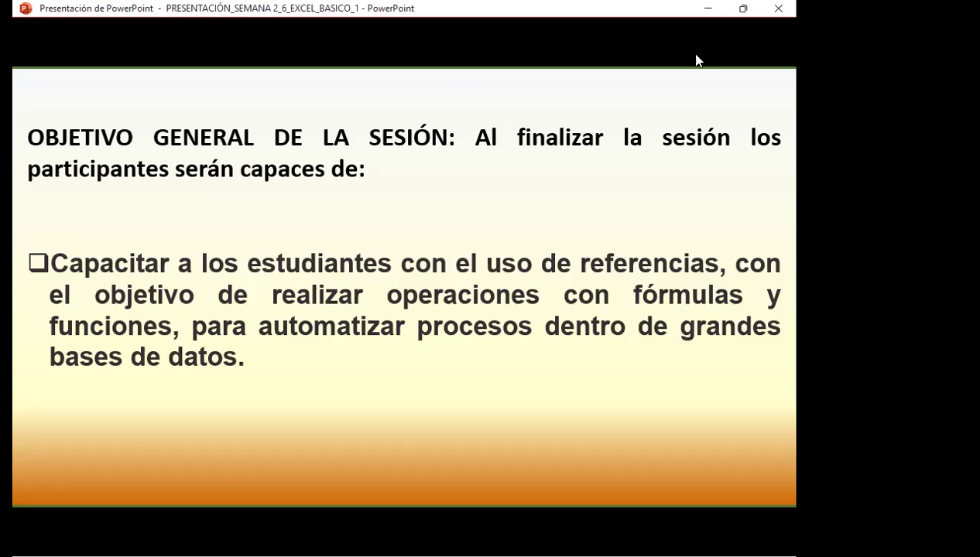
Advance the slideshow to the slide on formulas with absolute references
key(Right)
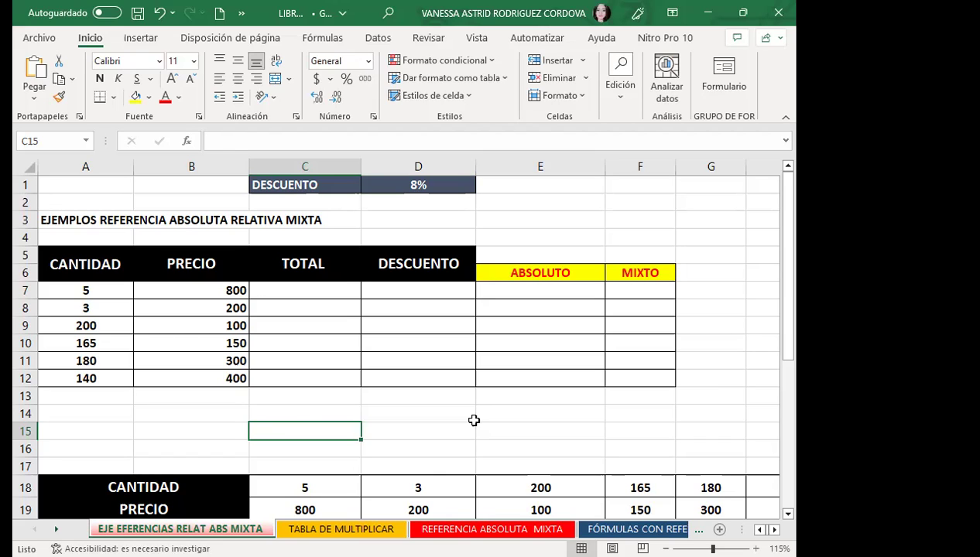
Select cell C7 in the TOTAL column for the row with 5 and 800
click(297, 292)
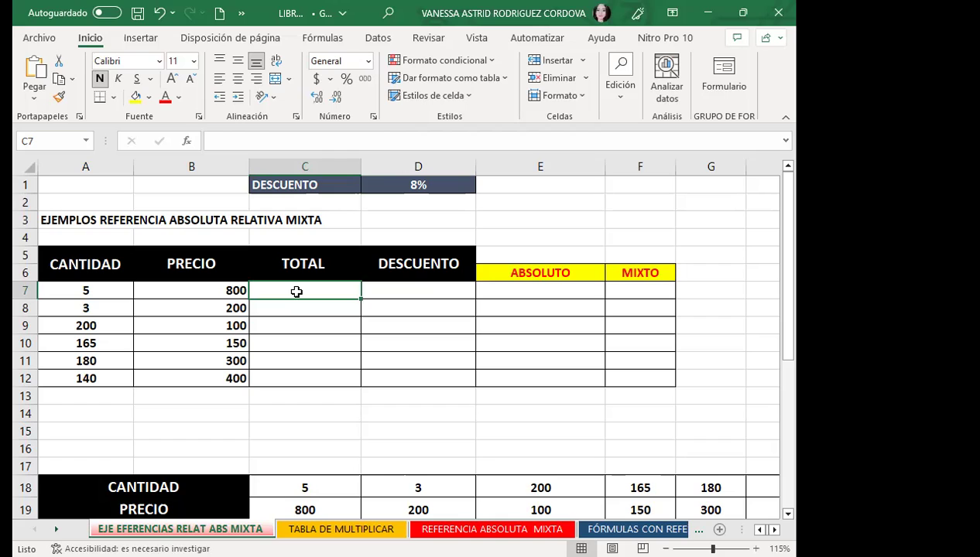
Enter =5*800 in C7 so it shows a TOTAL of 4000
text(=)
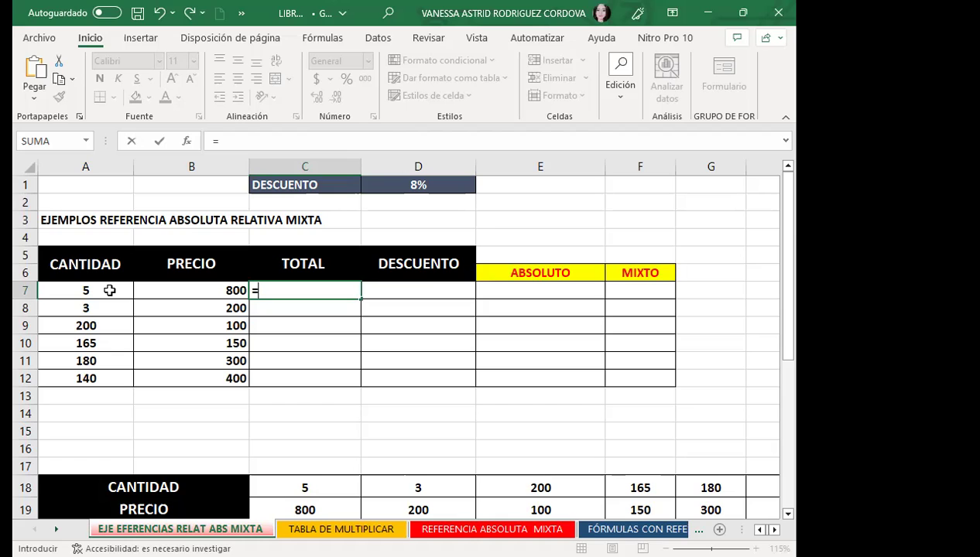
text(5*800)
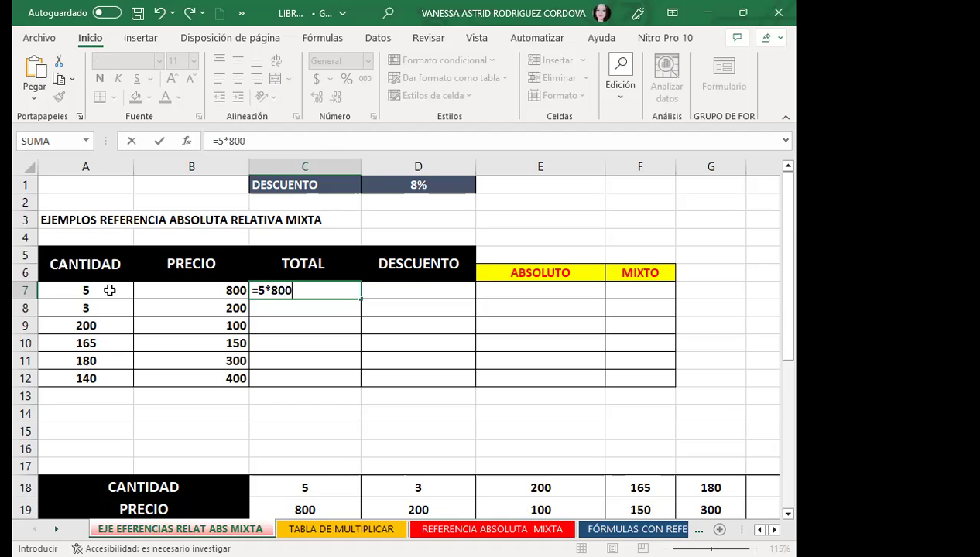
key(Return)
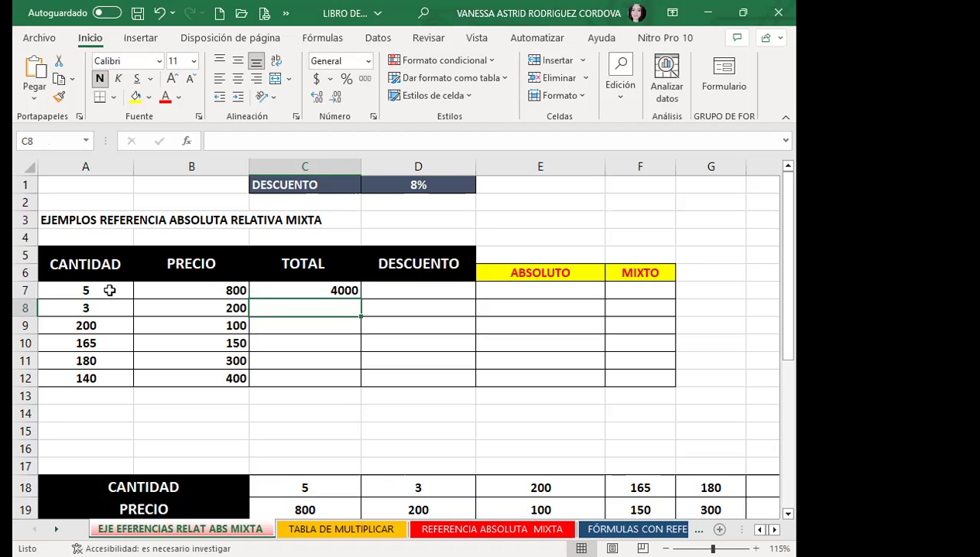
click(290, 289)
Fill the fixed 5*800 result down to C12, then clear C7:C12 again
drag(360, 298, 365, 381)
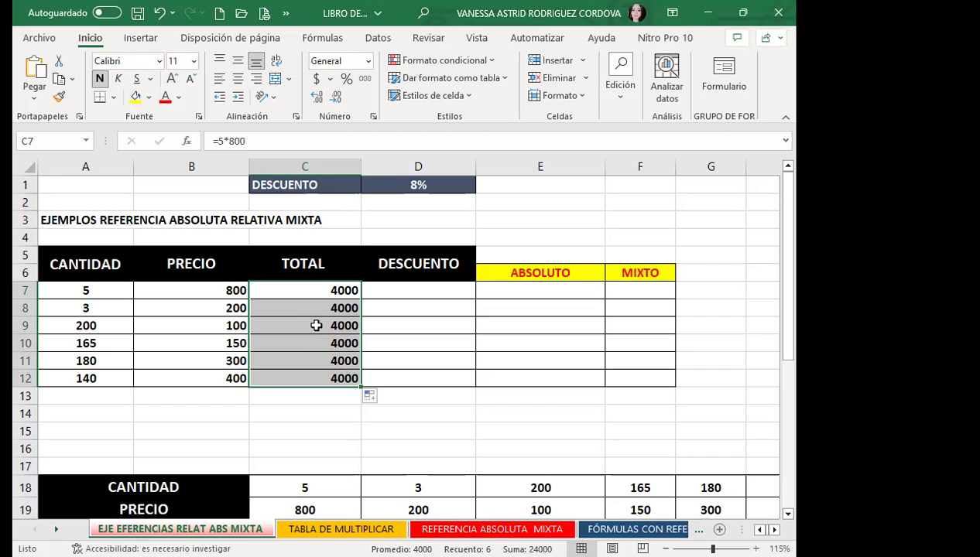
key(Delete)
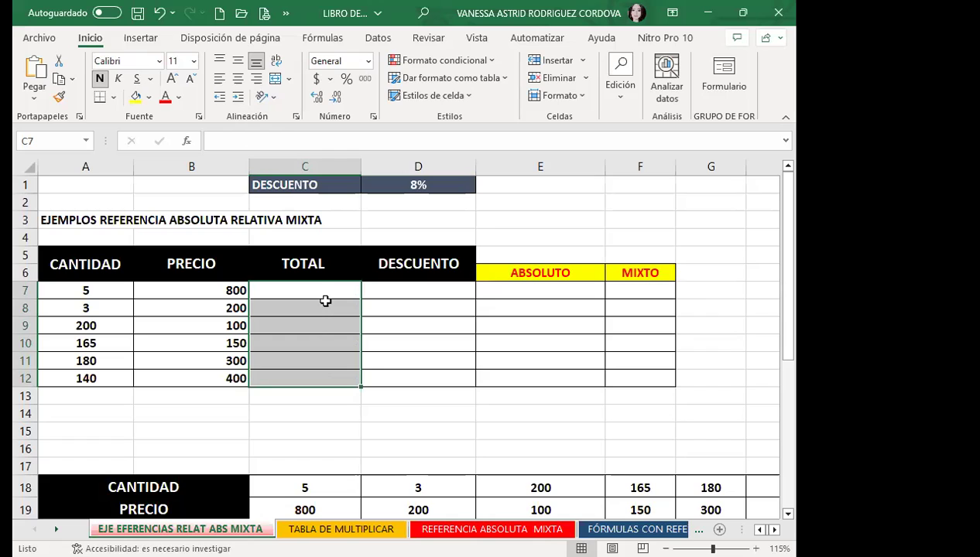
click(326, 289)
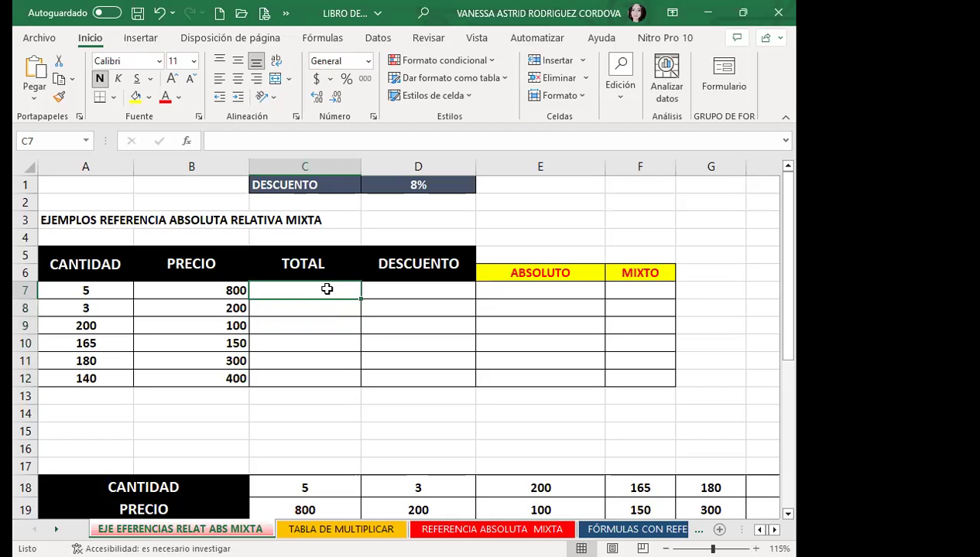
Enter the formula =A7*B7 in C7 so it shows 4000
text(=)
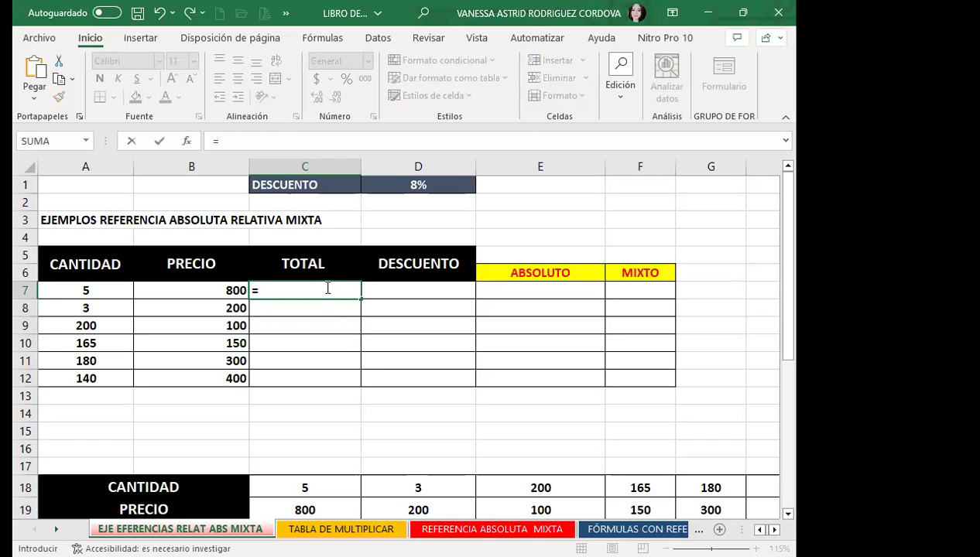
click(77, 288)
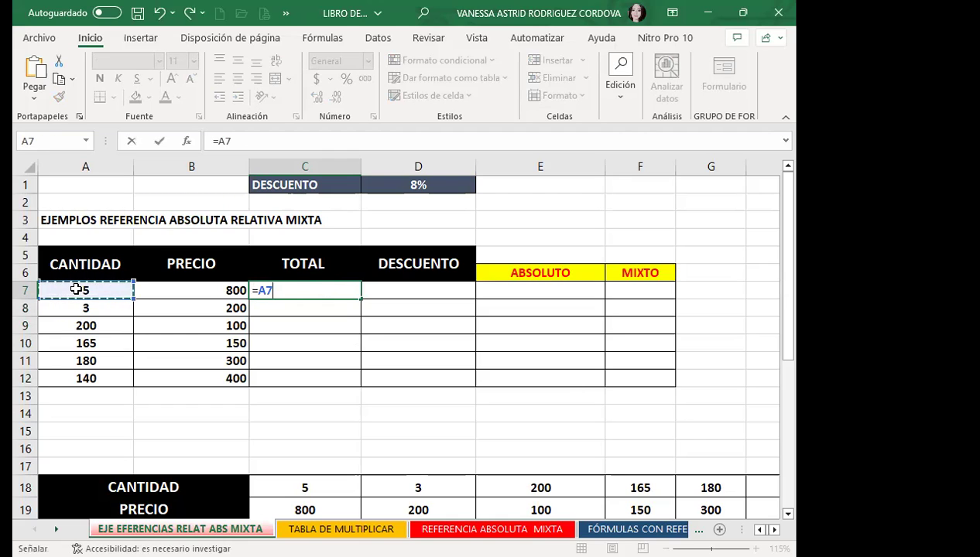
text(*)
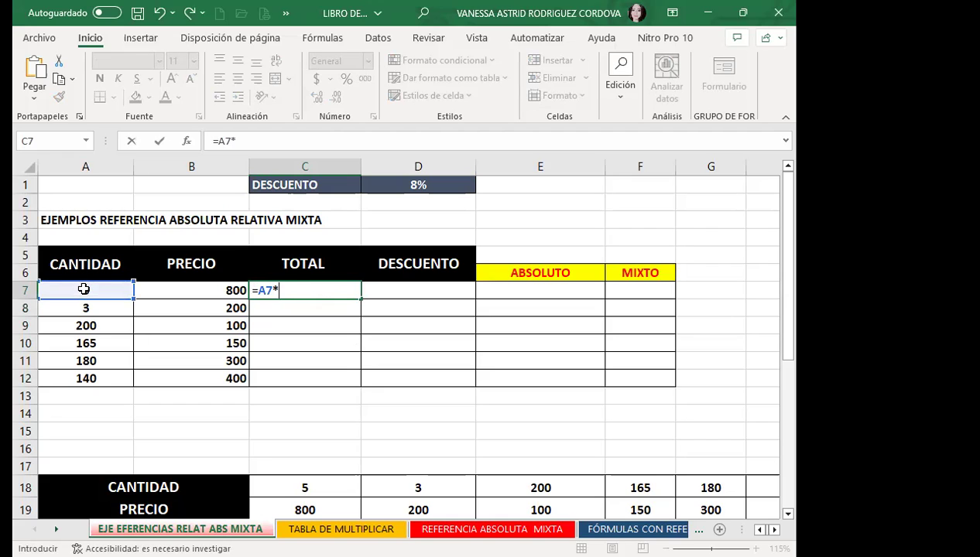
click(193, 292)
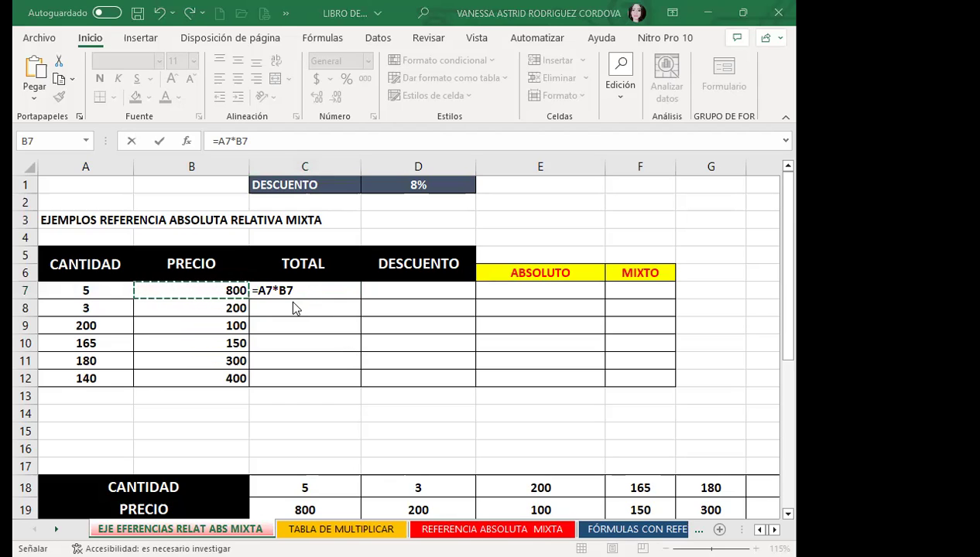
key(Return)
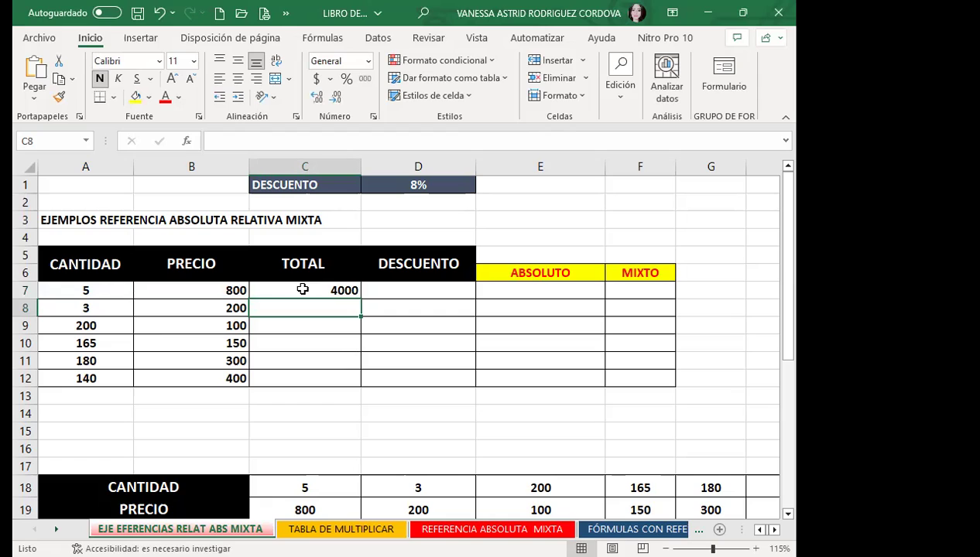
click(302, 289)
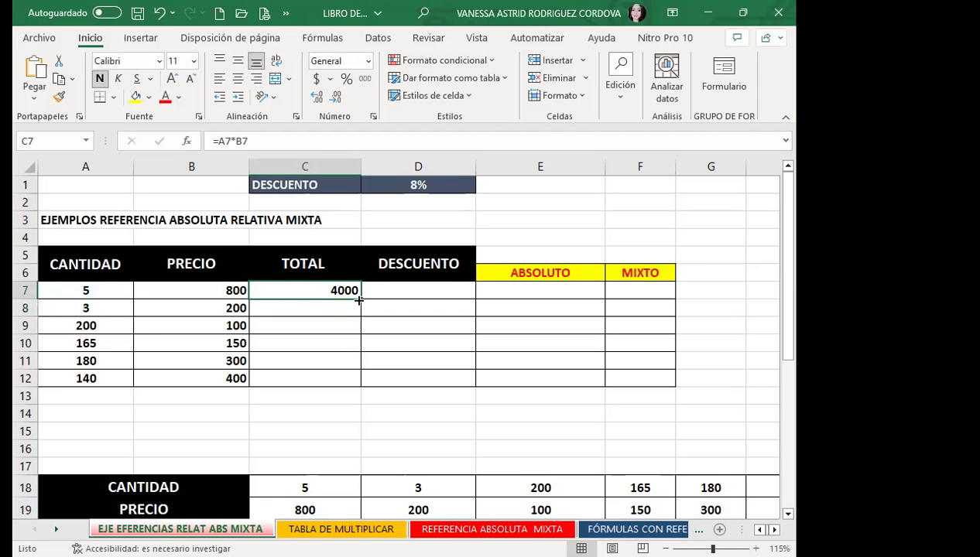
drag(359, 301, 361, 379)
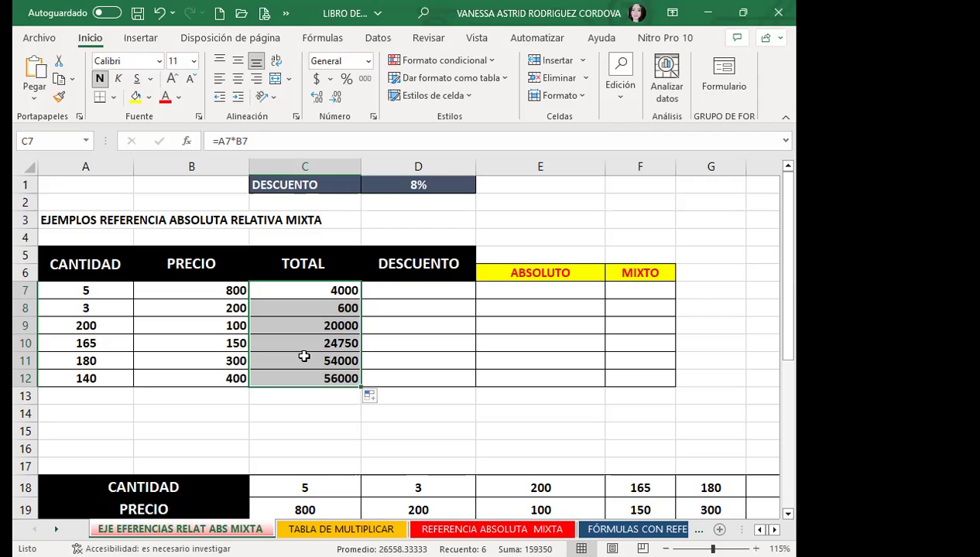
click(311, 291)
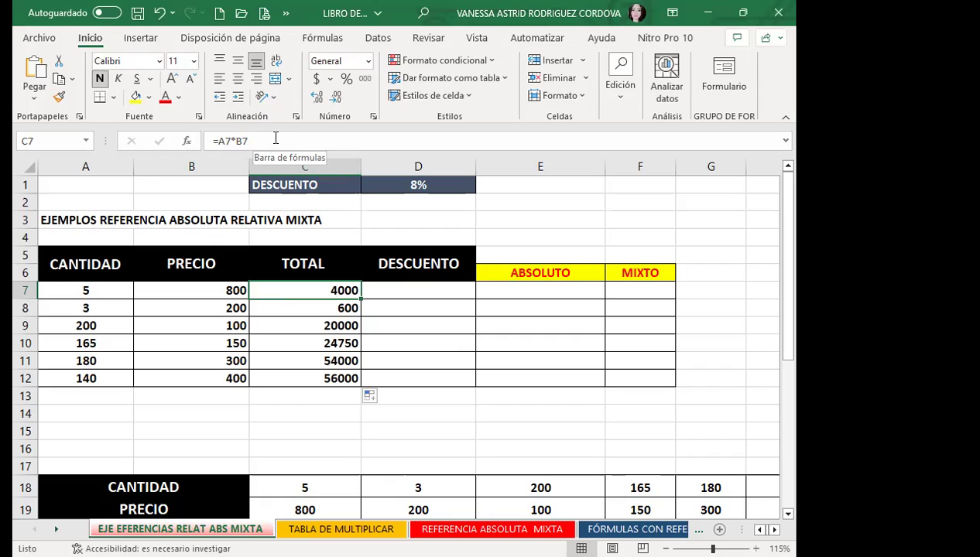
key(Down)
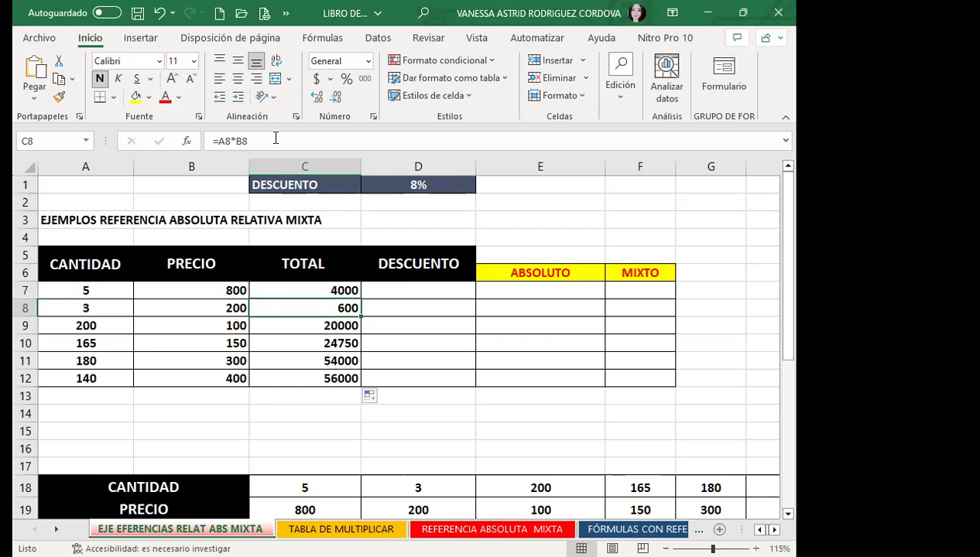
key(Down)
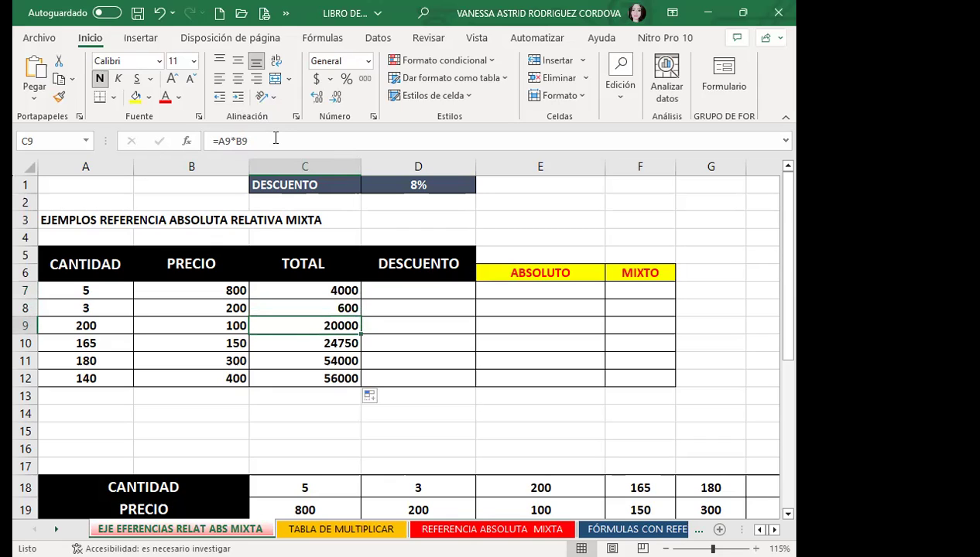
key(Down)
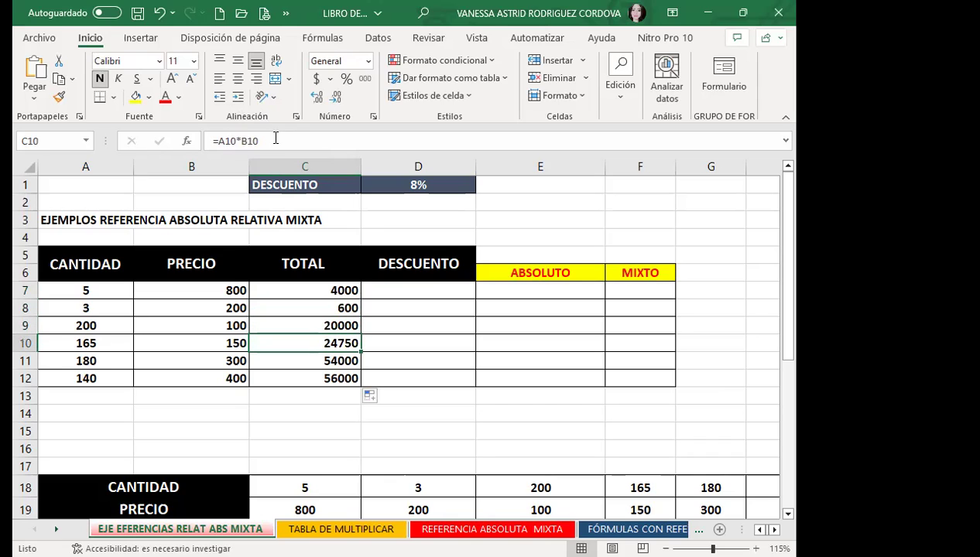
key(Down)
key(Down)
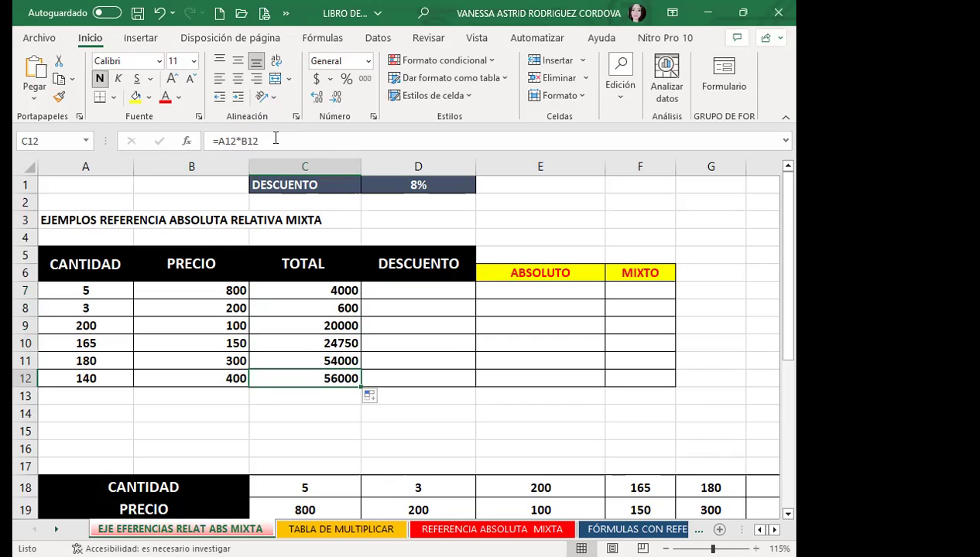
click(305, 294)
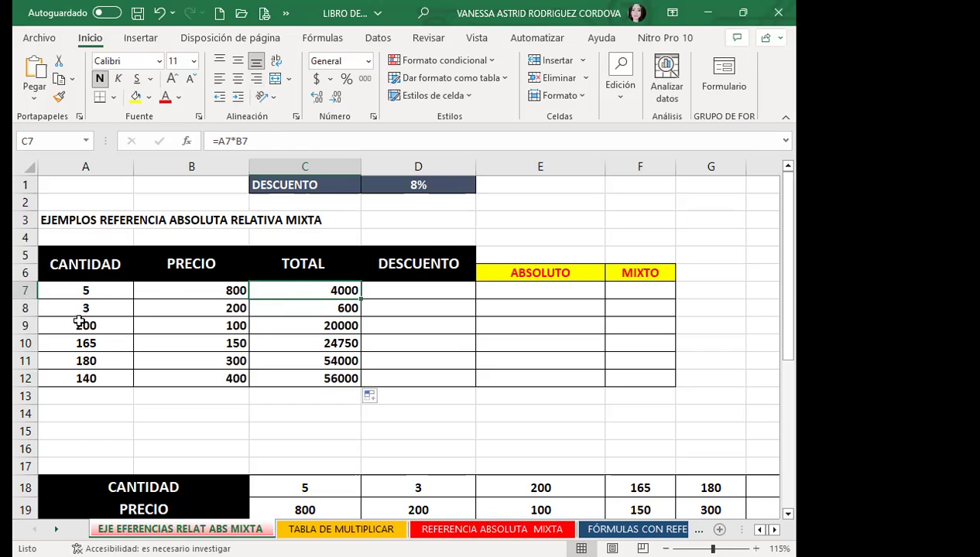
Change CANTIDAD in A7 to 6 and A8 to 10, recalculating TOTALs to 4800 and 2000
click(105, 291)
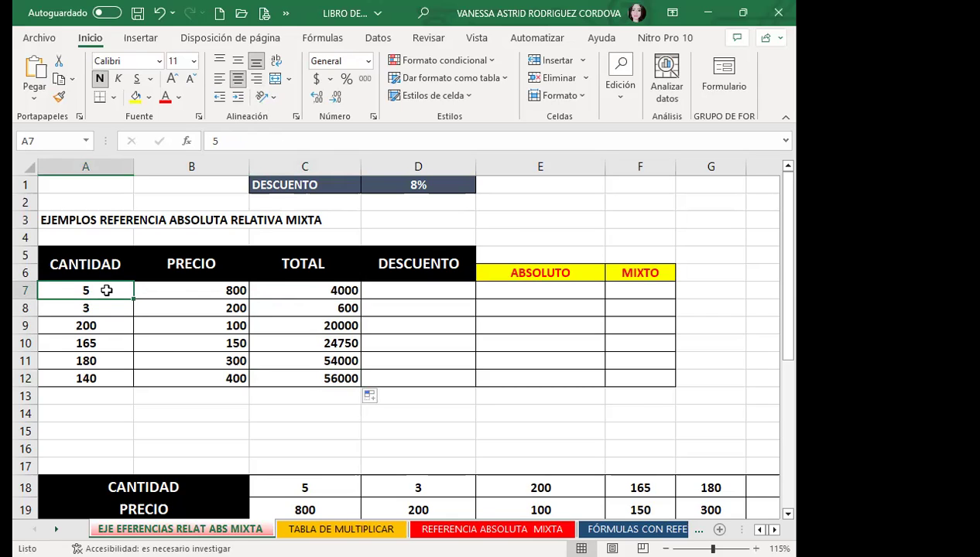
text(6)
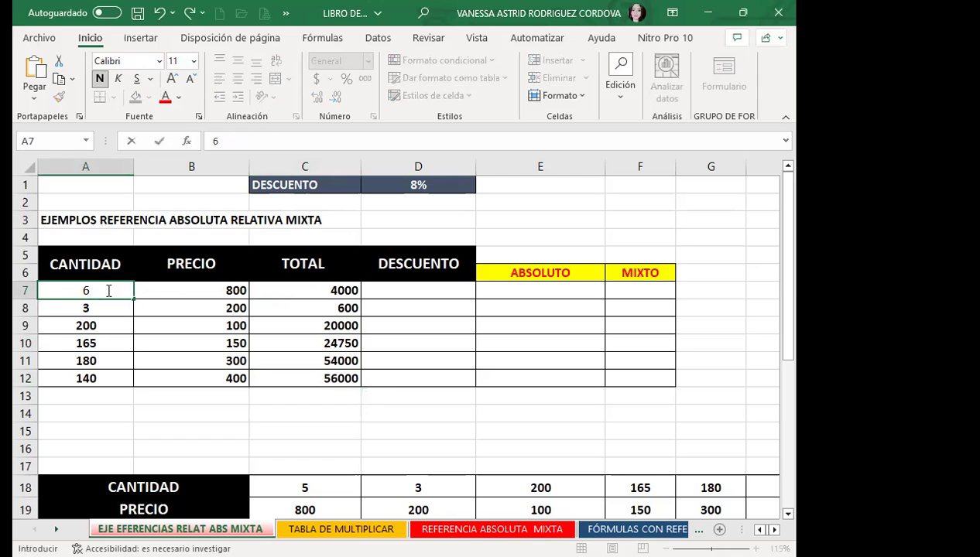
click(296, 287)
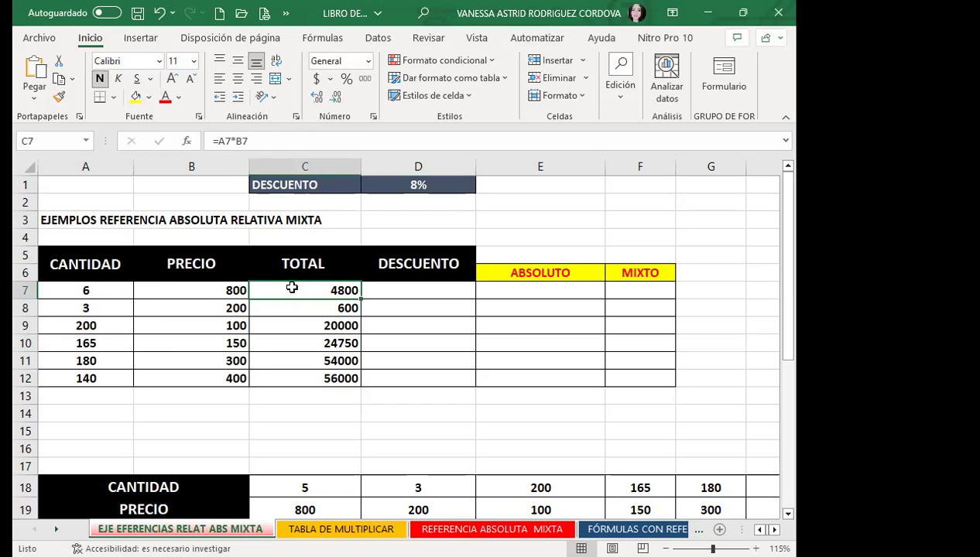
click(111, 303)
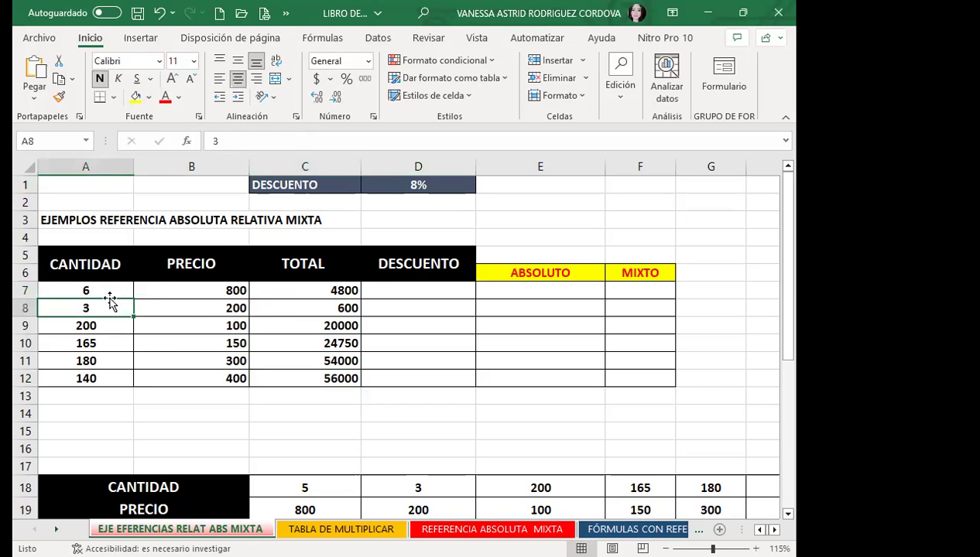
text(10)
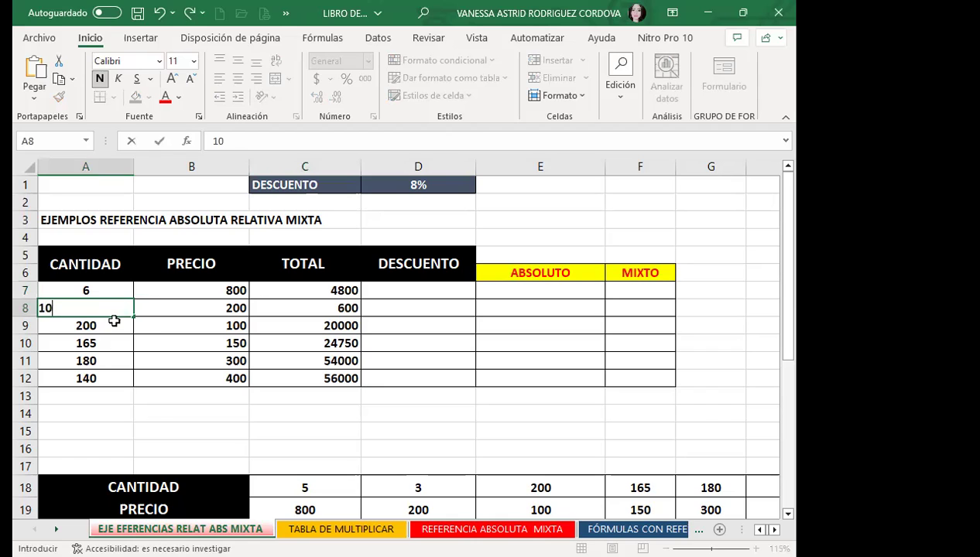
key(Return)
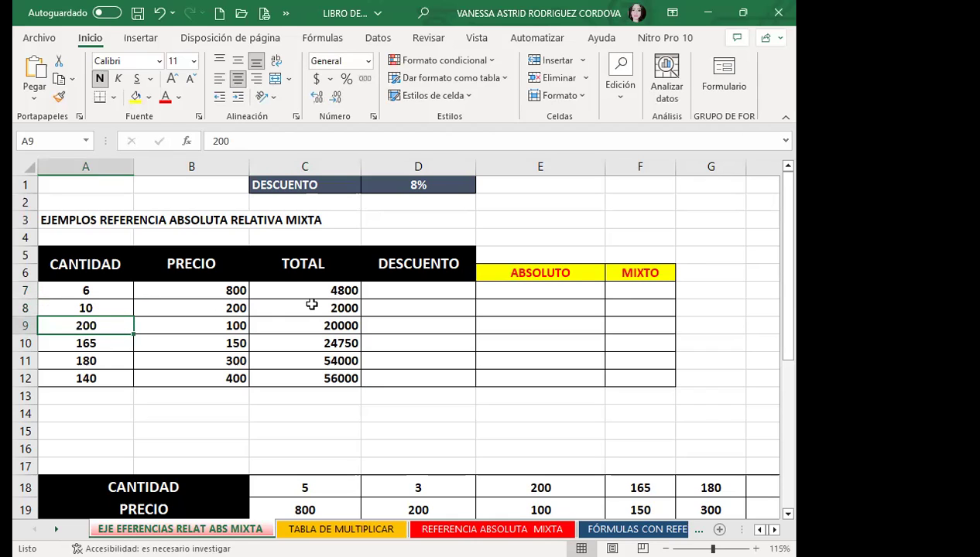
click(311, 306)
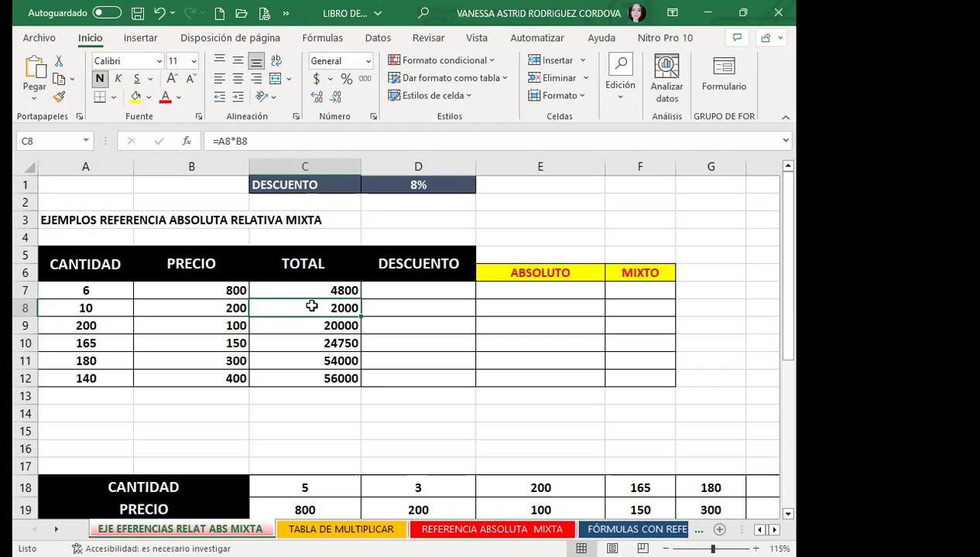
Undo the edits so A7 and A8 return to 5 and 3, then select TOTALs C7:C12
key(Left)
key(Left)
text(3)
key(Return)
key(Up)
text(5)
click(291, 292)
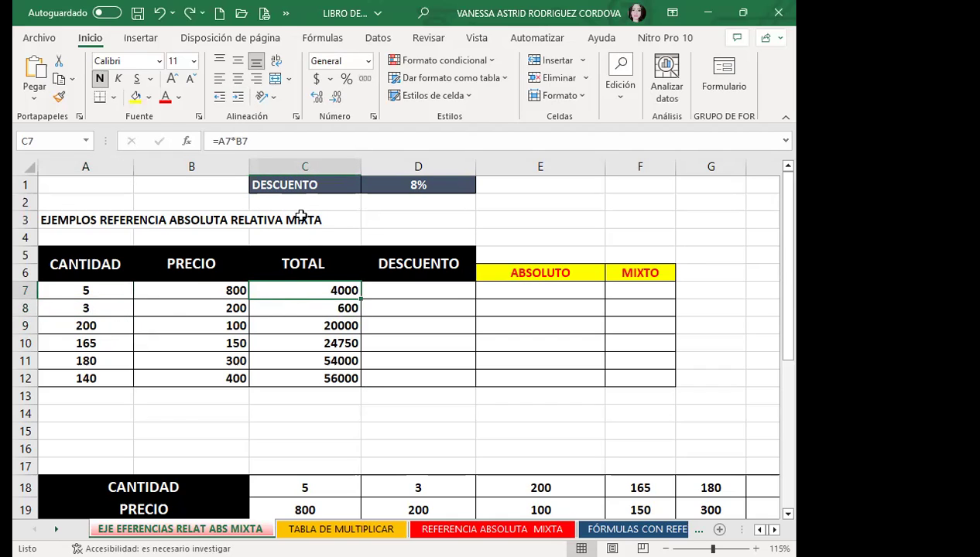
mouse_move(306, 294)
mouse_down()
mouse_move(287, 379)
mouse_move(716, 378)
mouse_up()
click(324, 294)
Commit the =C19*C18 TOTAL formula in C20, giving 4000
scroll(318, 326, down, 2)
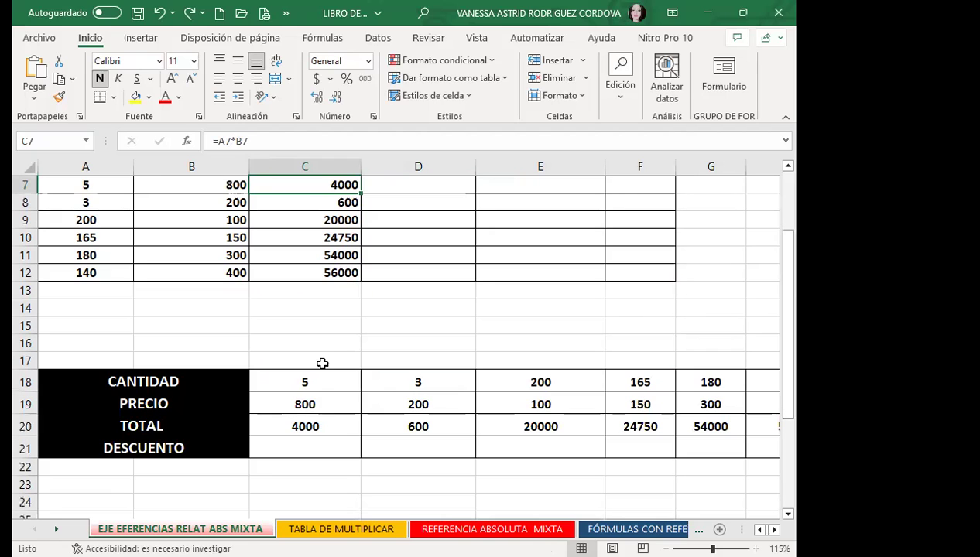
click(314, 429)
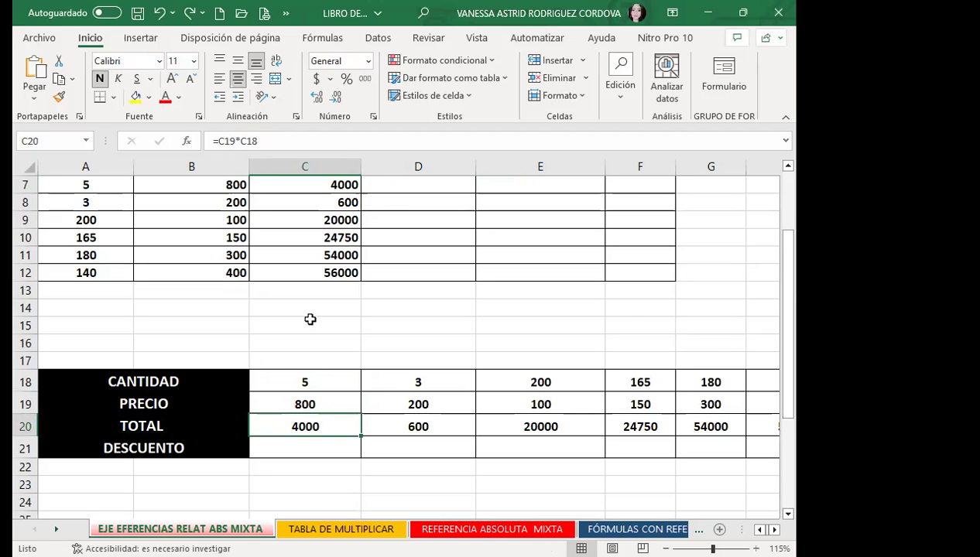
scroll(257, 355, up, 2)
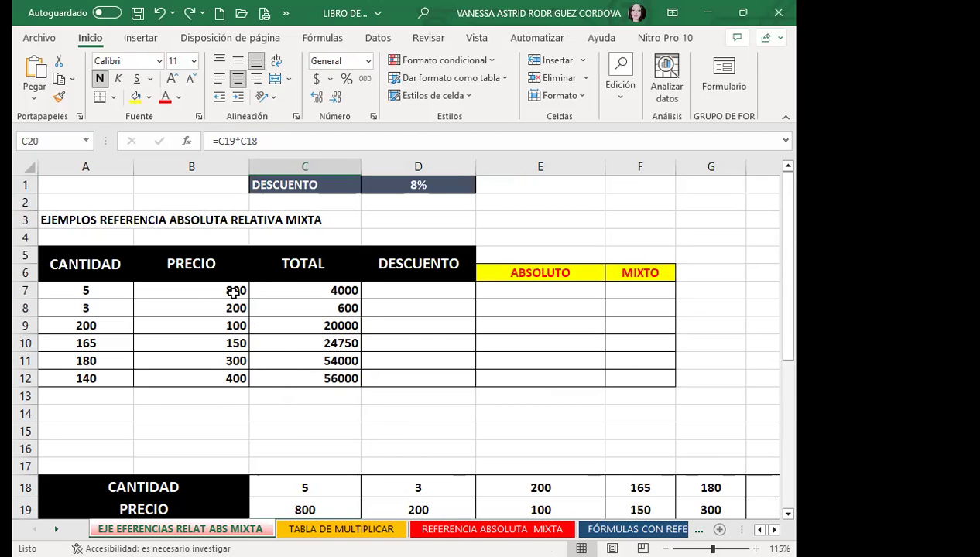
scroll(363, 373, down, 2)
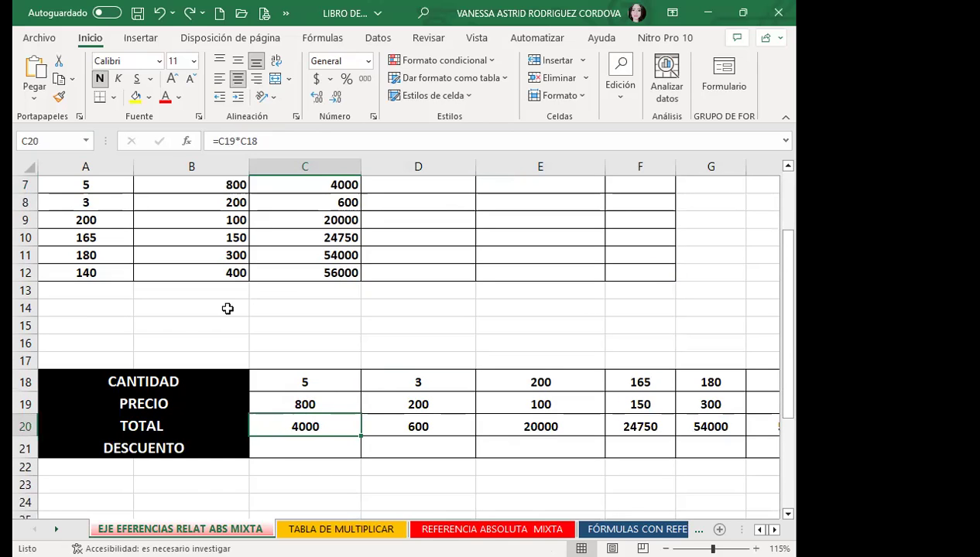
scroll(302, 387, up, 2)
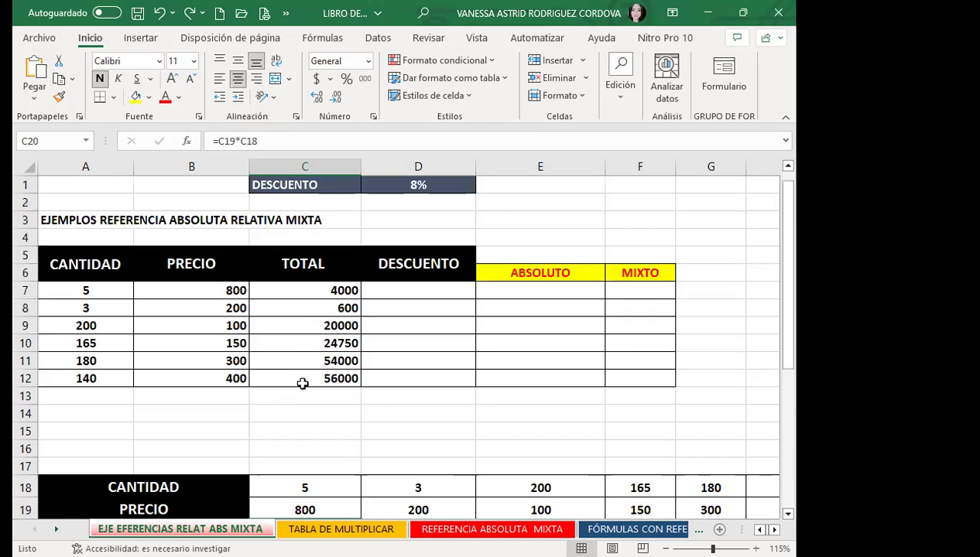
scroll(302, 369, down, 2)
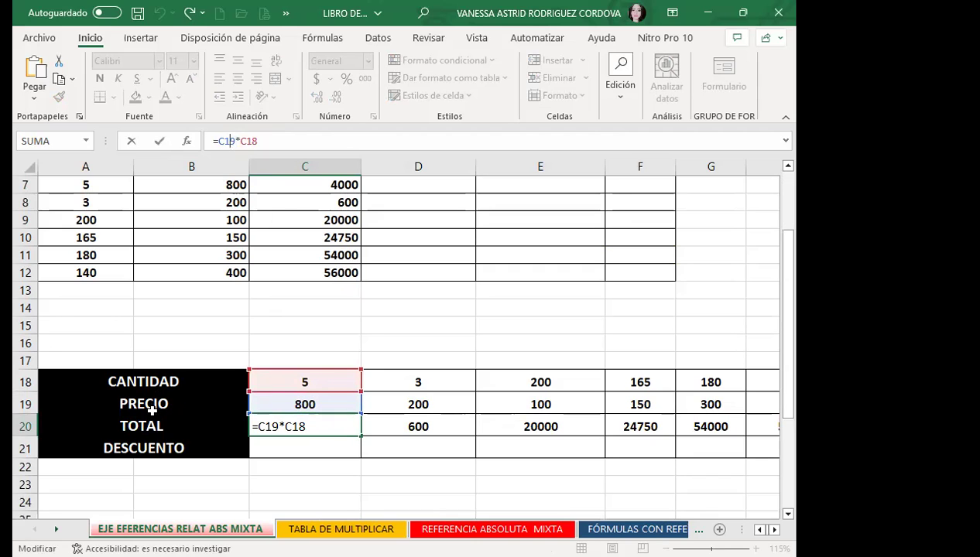
key(Return)
Fill C20's TOTAL formula right through H20, ending at 56000
click(302, 432)
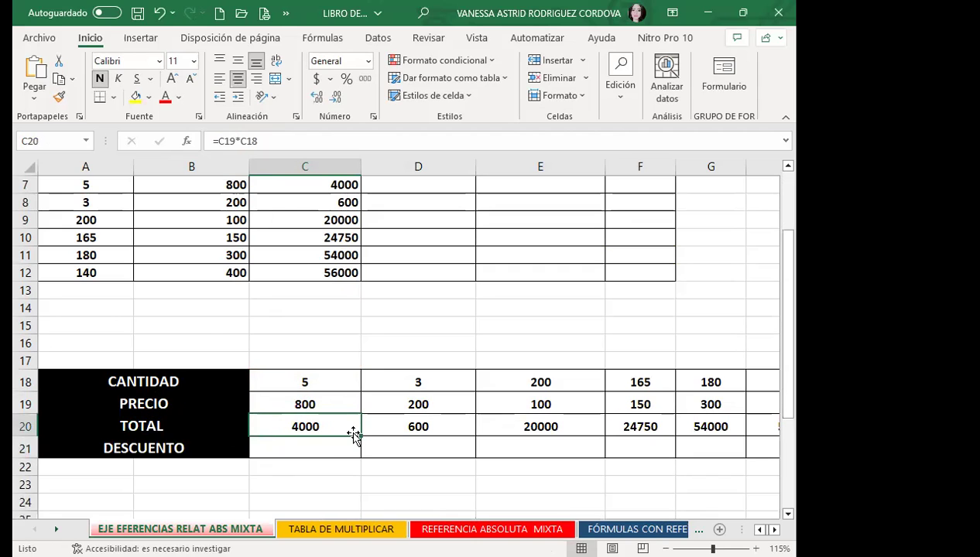
mouse_move(359, 436)
mouse_down()
mouse_move(785, 424)
mouse_move(611, 431)
mouse_up()
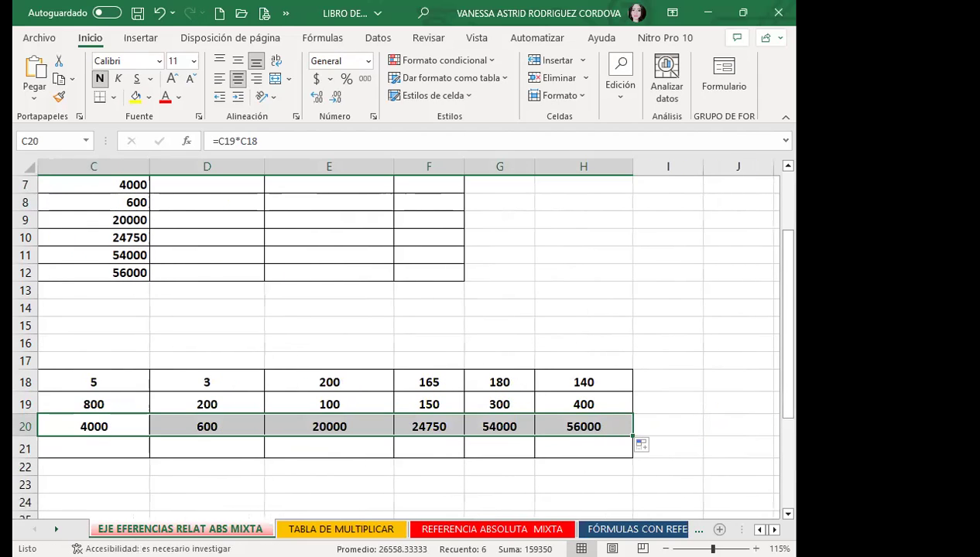
scroll(464, 464, left, 3)
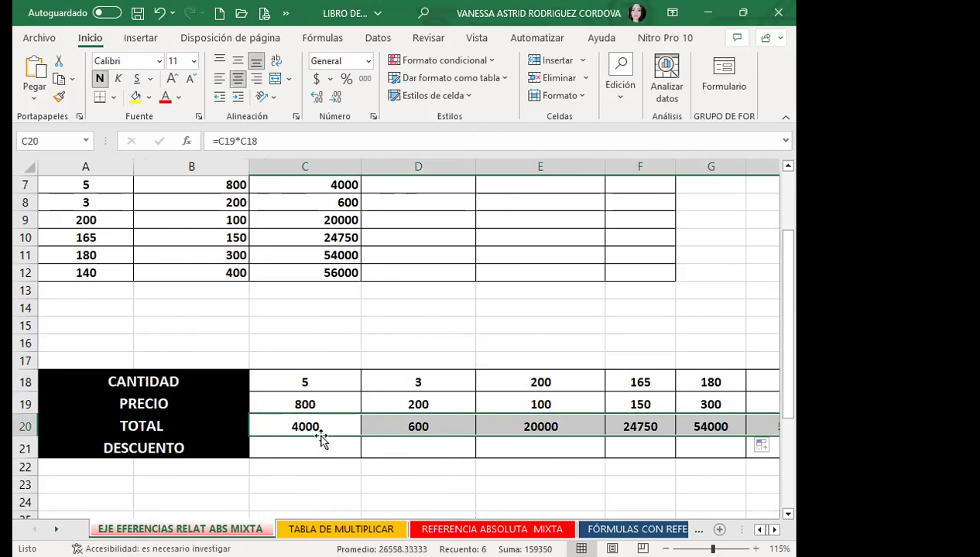
click(313, 425)
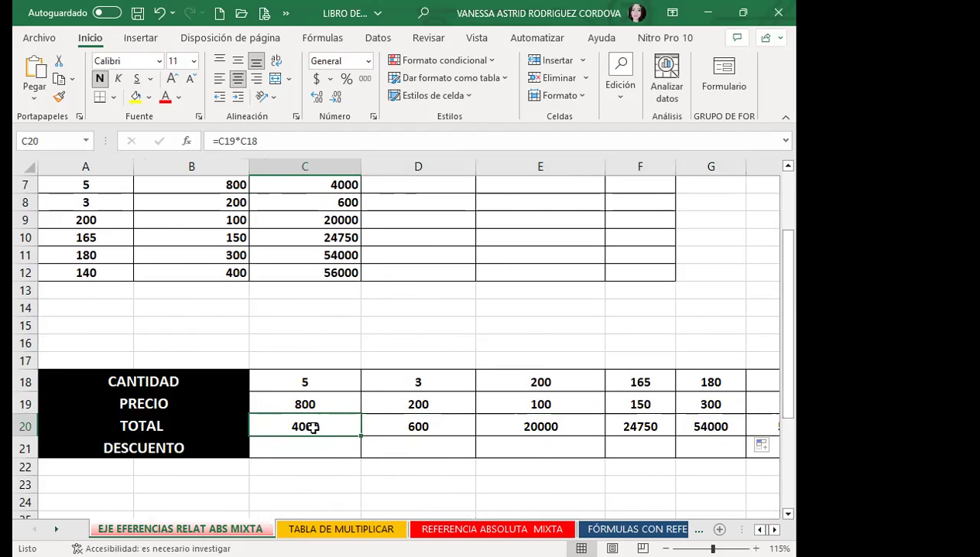
Scroll up to select C7's 4000 total, then switch to the PowerPoint presentation
scroll(312, 426, up, 2)
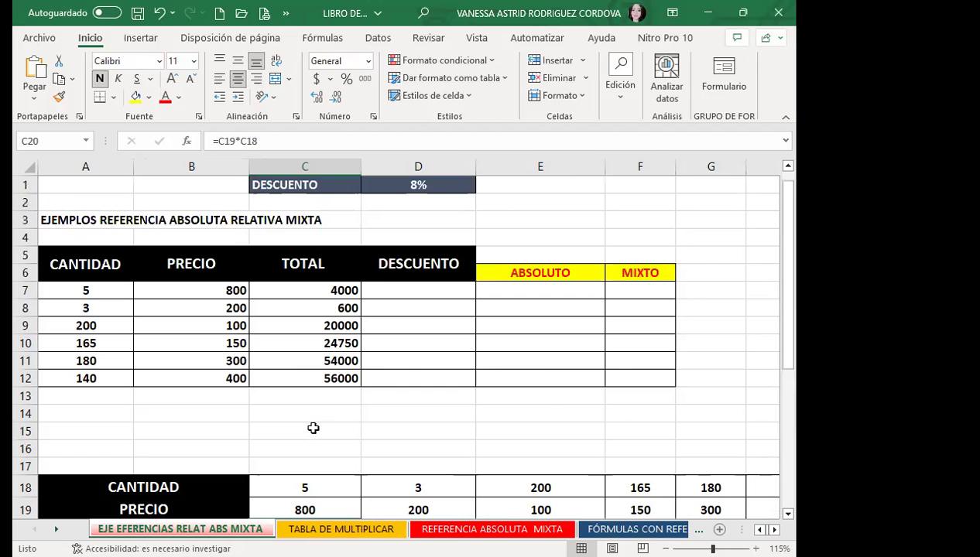
click(297, 290)
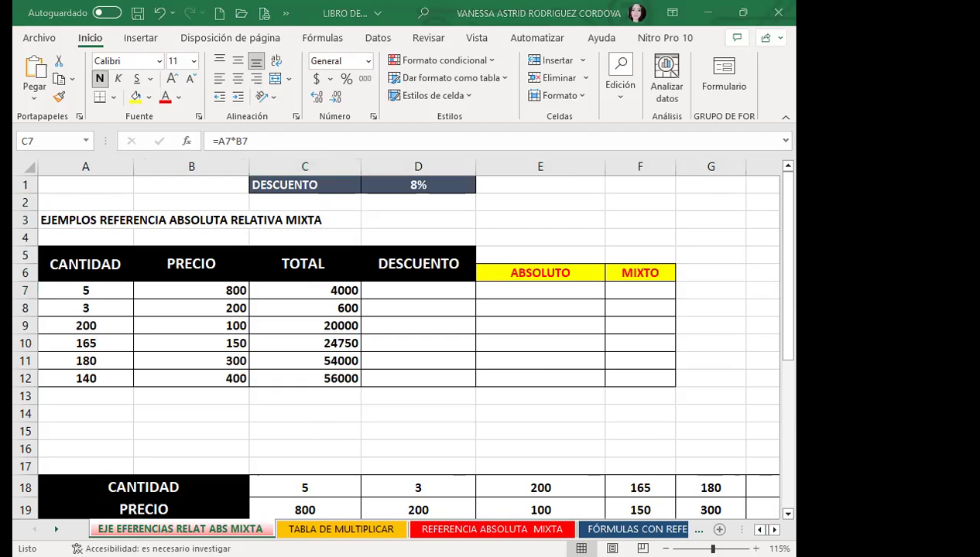
key(alt+Tab)
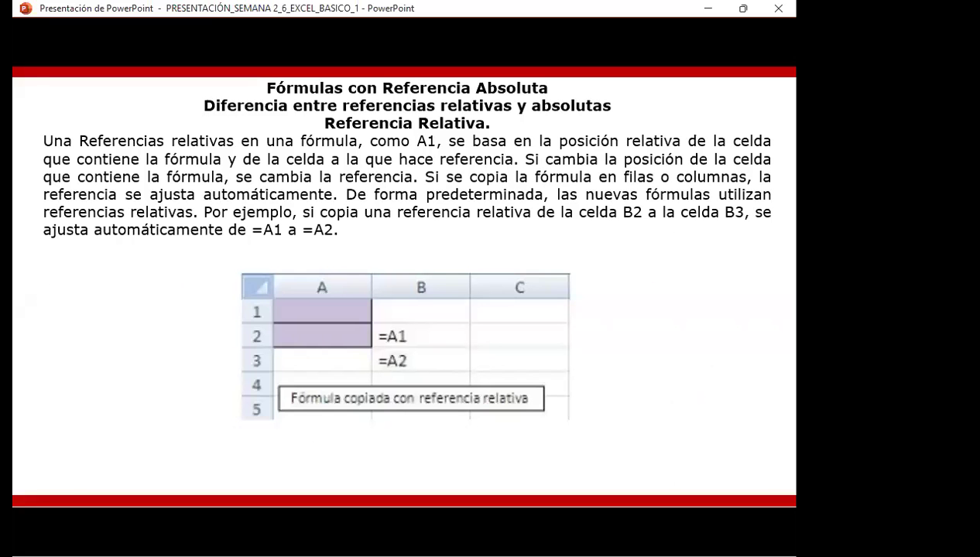
Advance to the "Referencias absolutas." slide showing =$A$1 copied unchanged
key(Right)
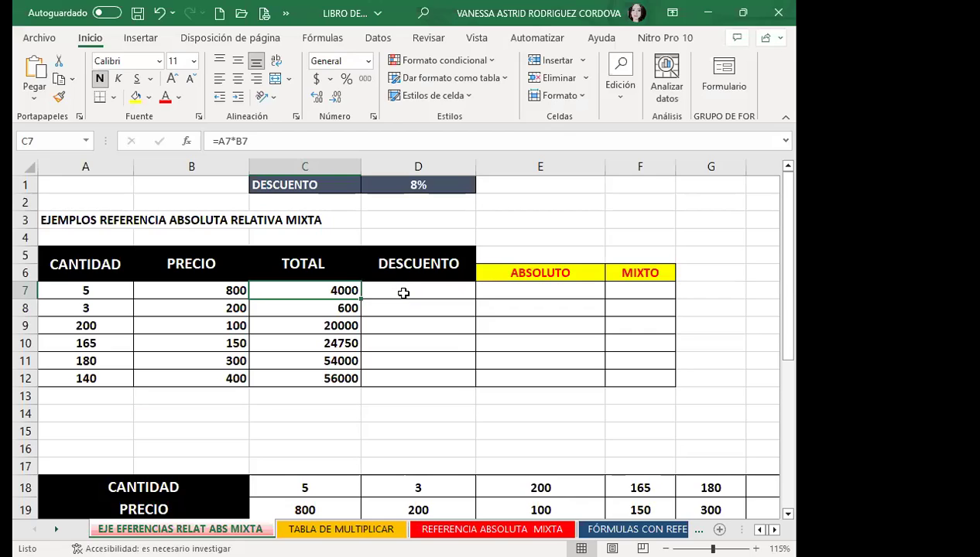
Return to Excel and select the first DESCUENTO cell, D7
click(406, 292)
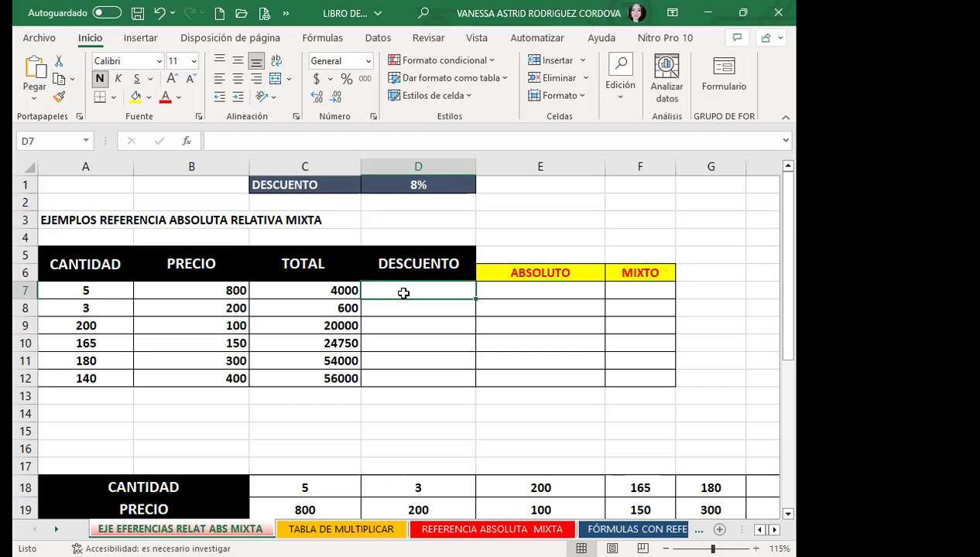
Enter =C7*D1 in D7 to get a 320 discount on the 4000 total
text(=)
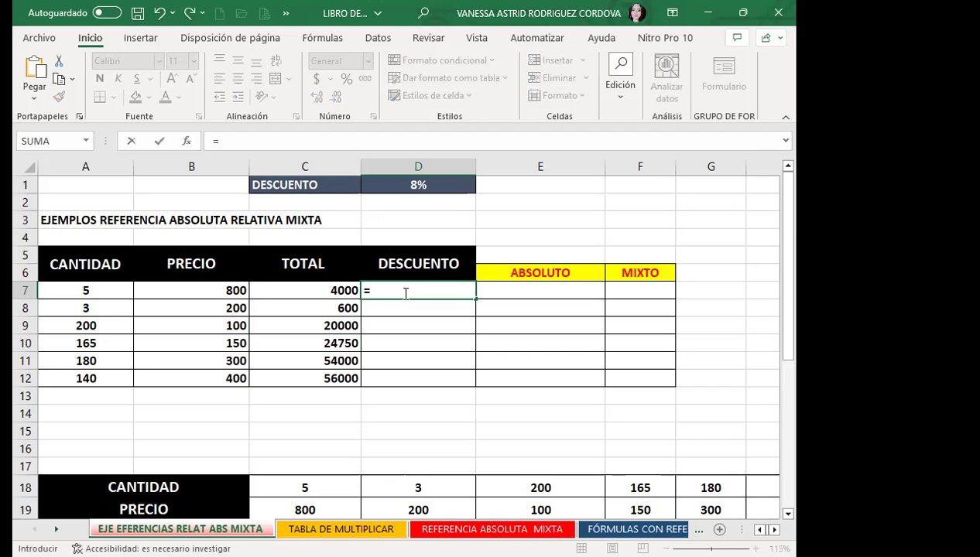
click(298, 288)
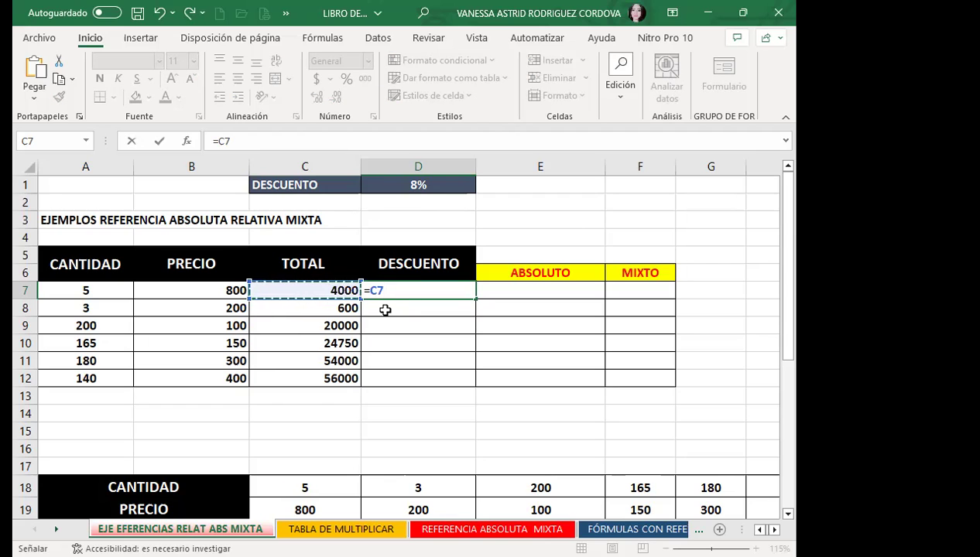
text(*)
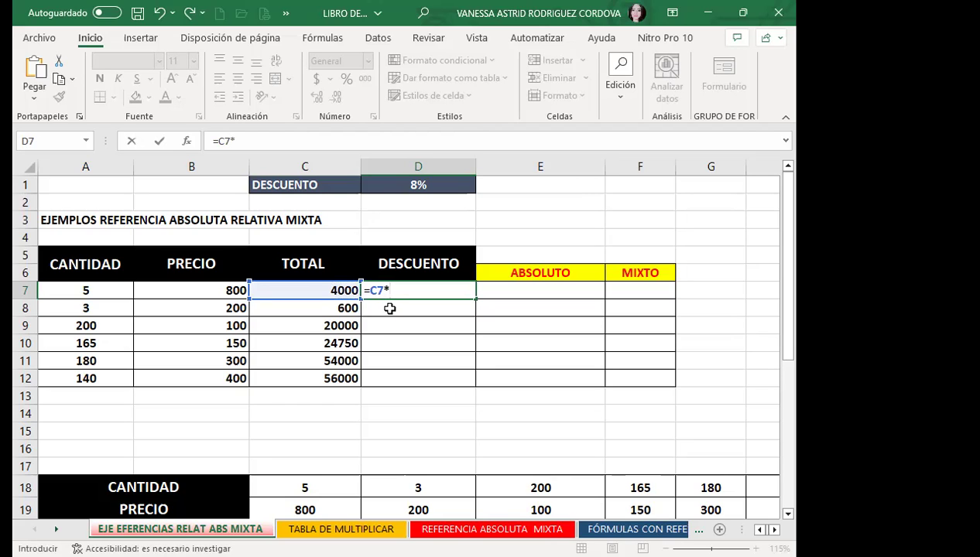
click(392, 183)
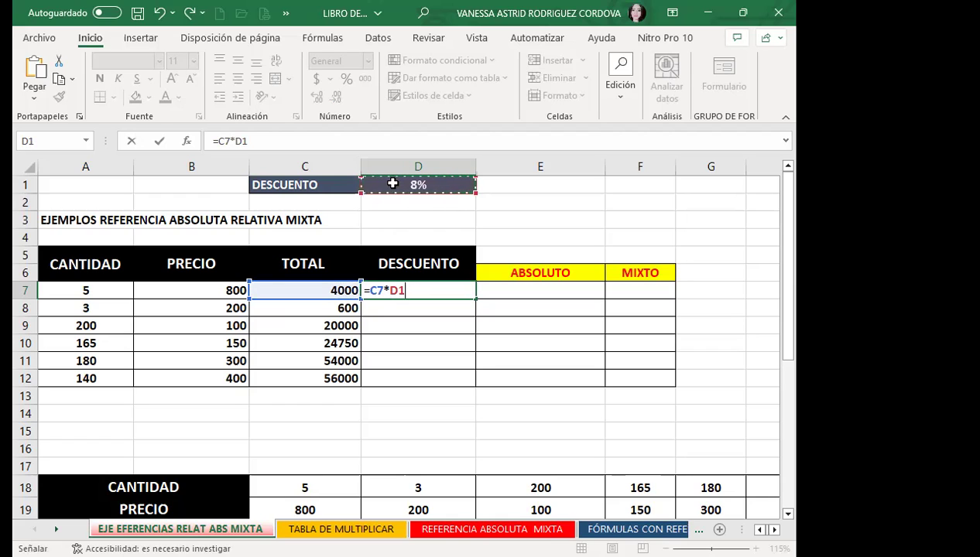
key(Return)
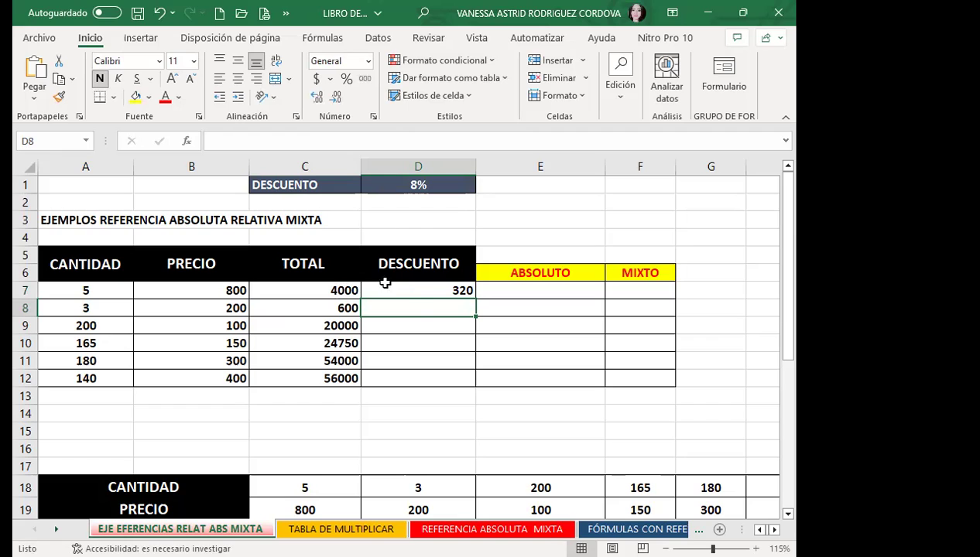
click(411, 293)
drag(470, 302, 434, 390)
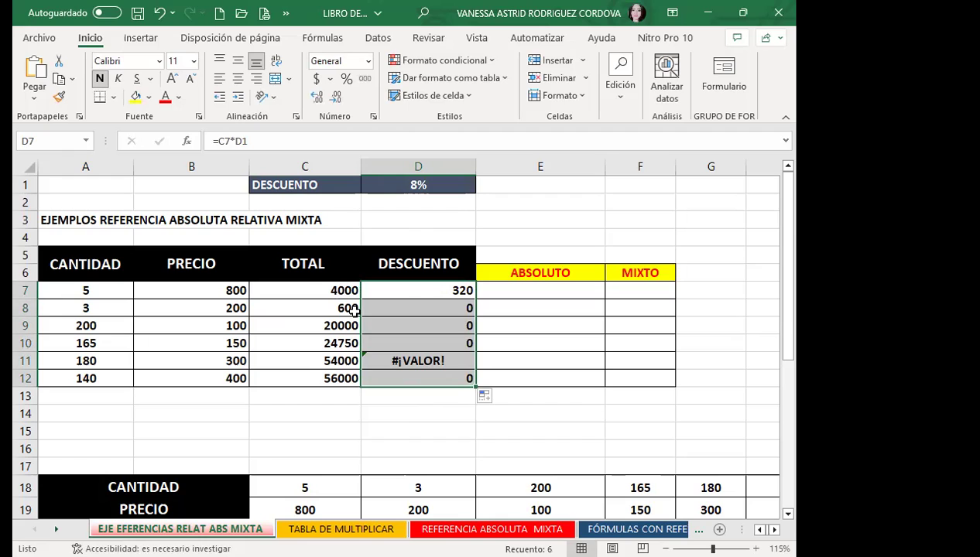
click(398, 289)
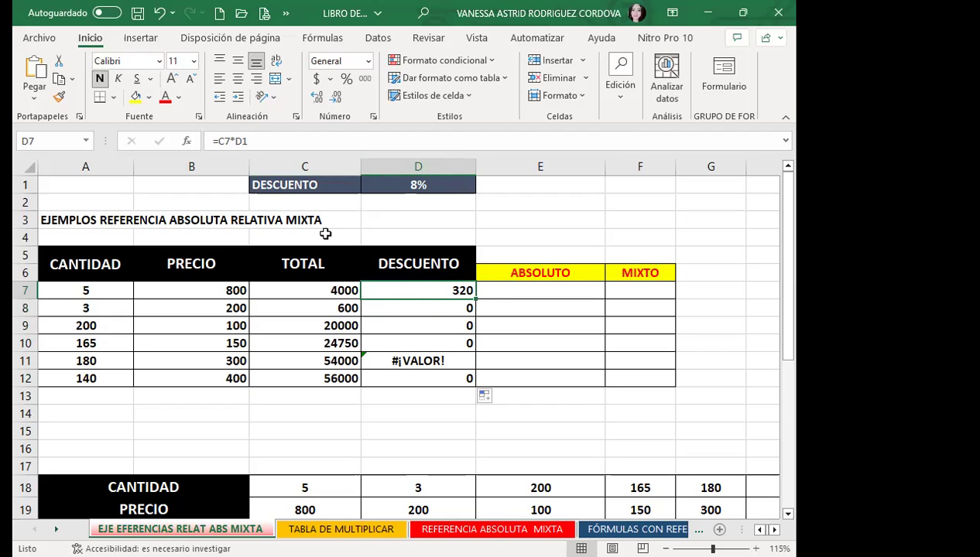
key(Return)
click(389, 186)
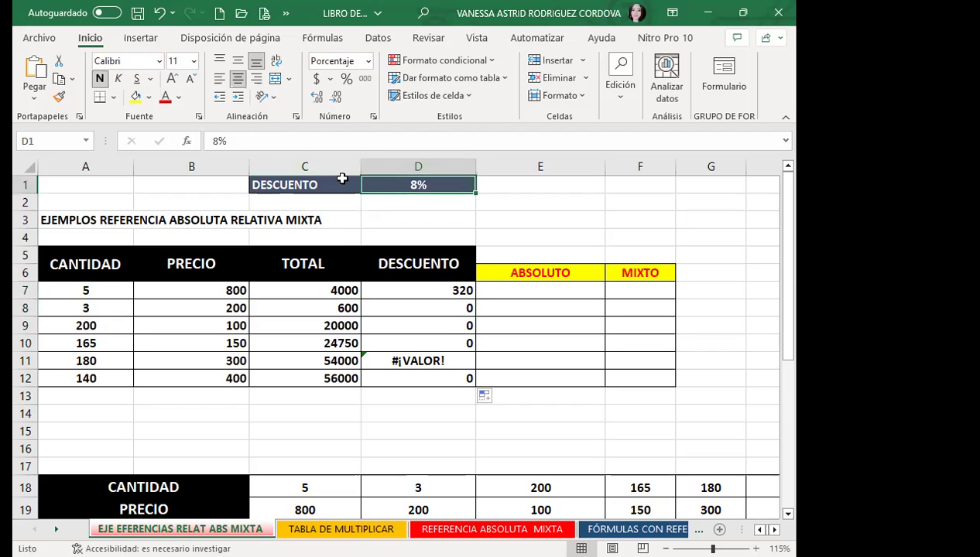
click(389, 294)
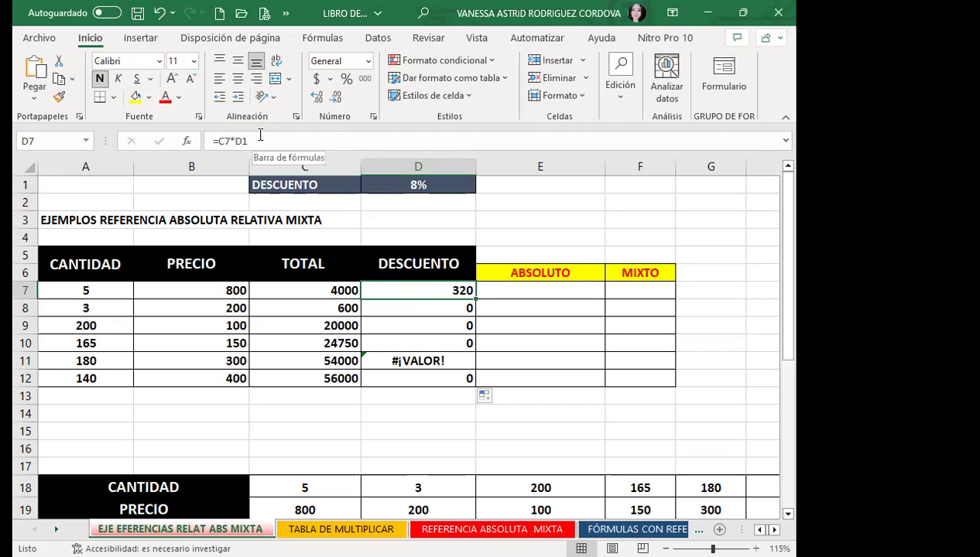
key(Down)
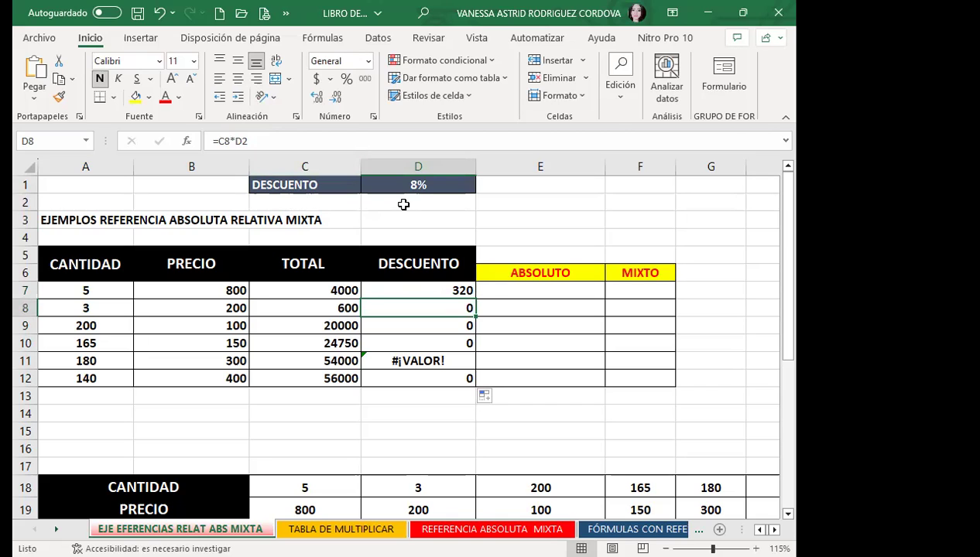
key(Down)
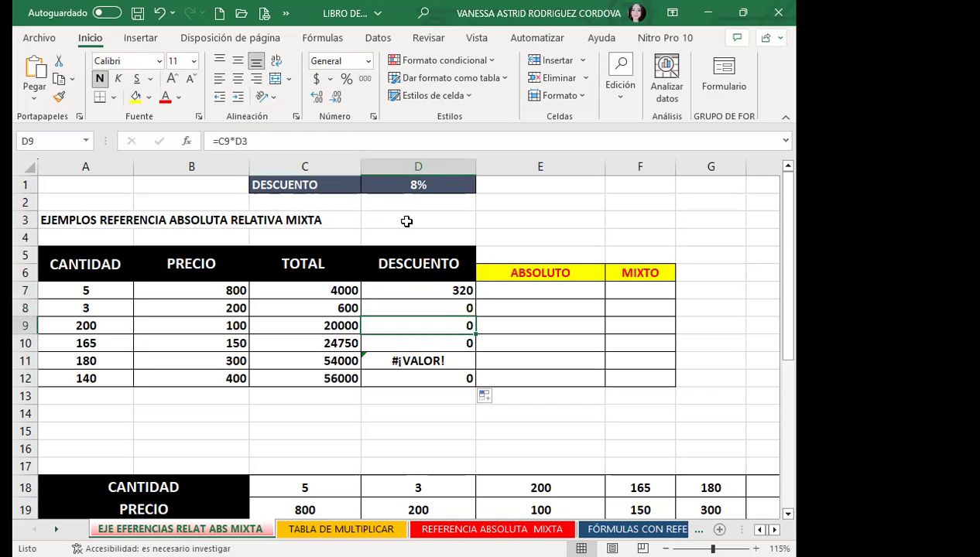
key(Down)
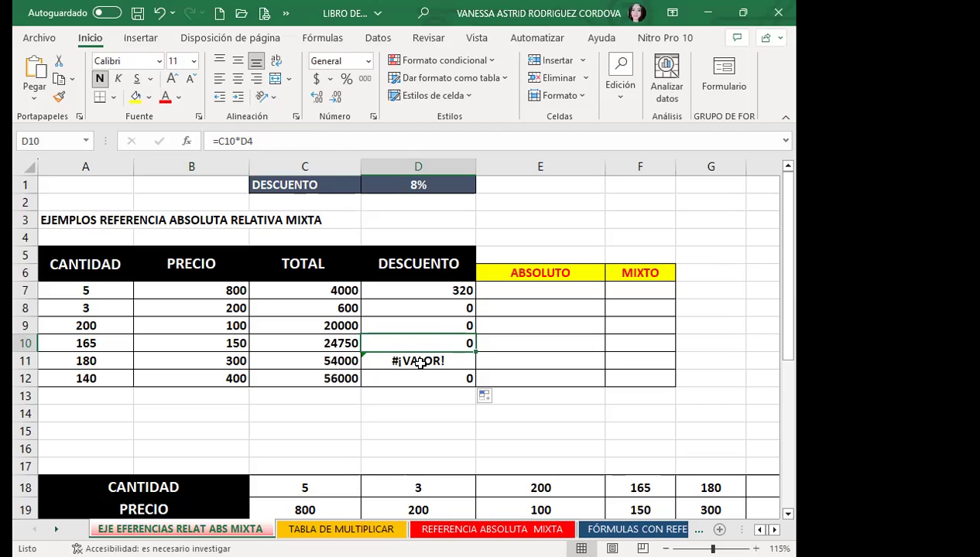
click(456, 359)
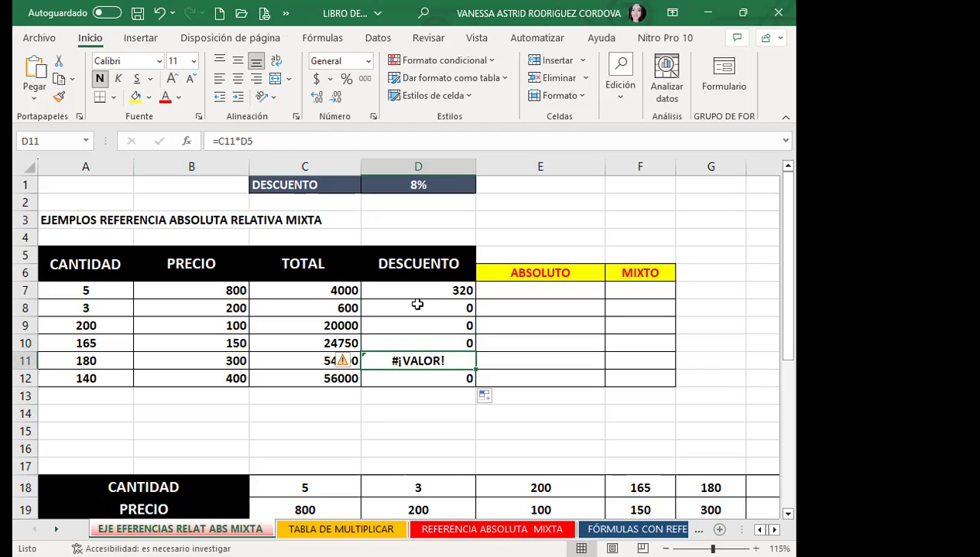
Delete the faulty copied discount formulas in D8:D12
drag(416, 311, 415, 378)
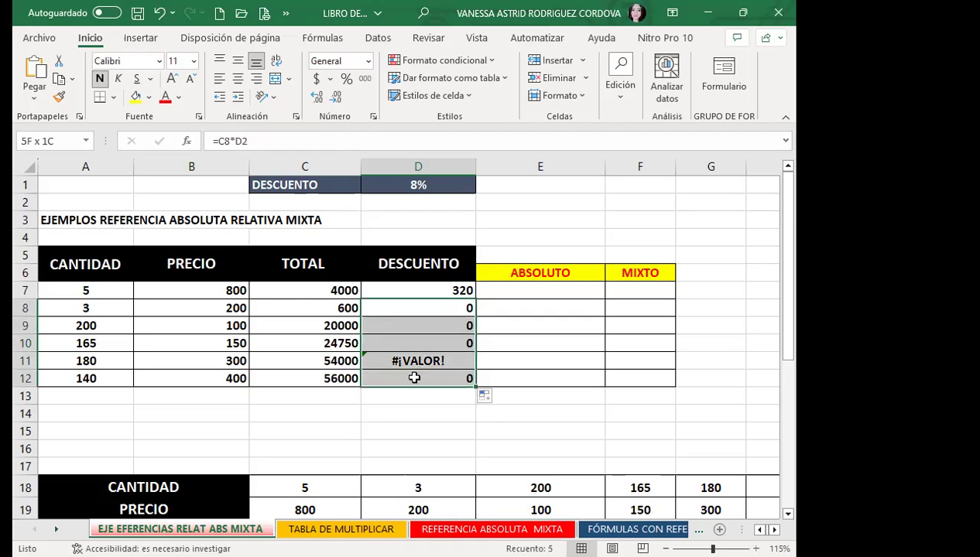
key(Delete)
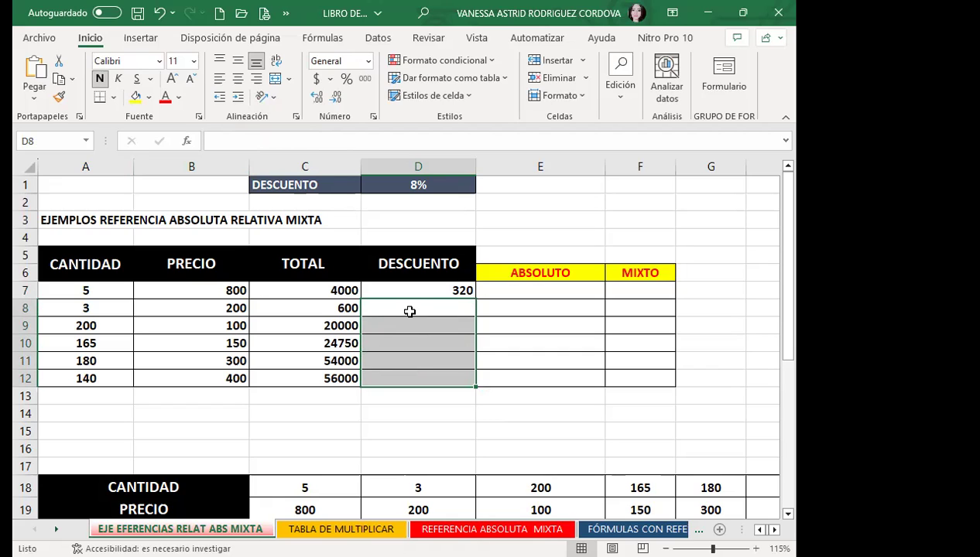
Edit D7's formula with F4 so it reads =C7*$D$1, still showing 320
click(416, 292)
double_click(416, 291)
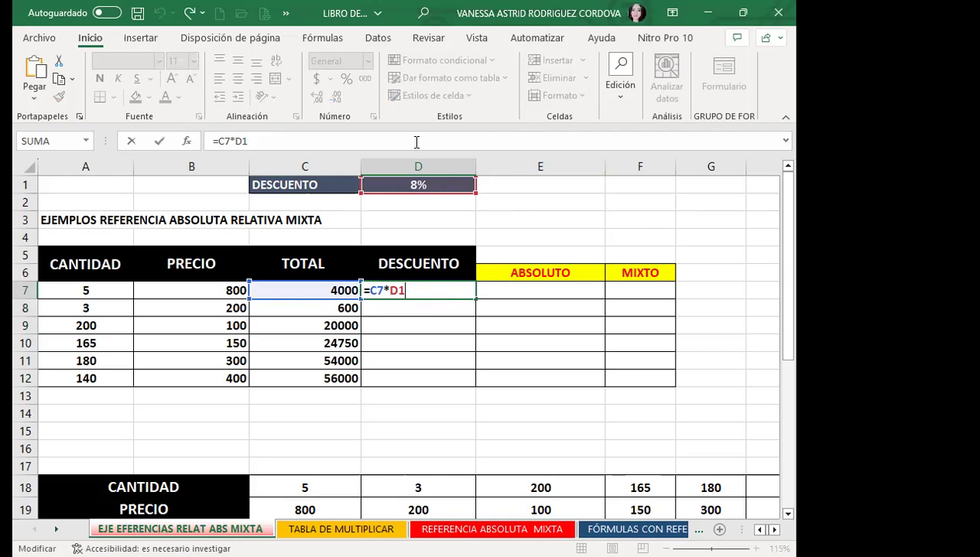
key(ctrl+Return)
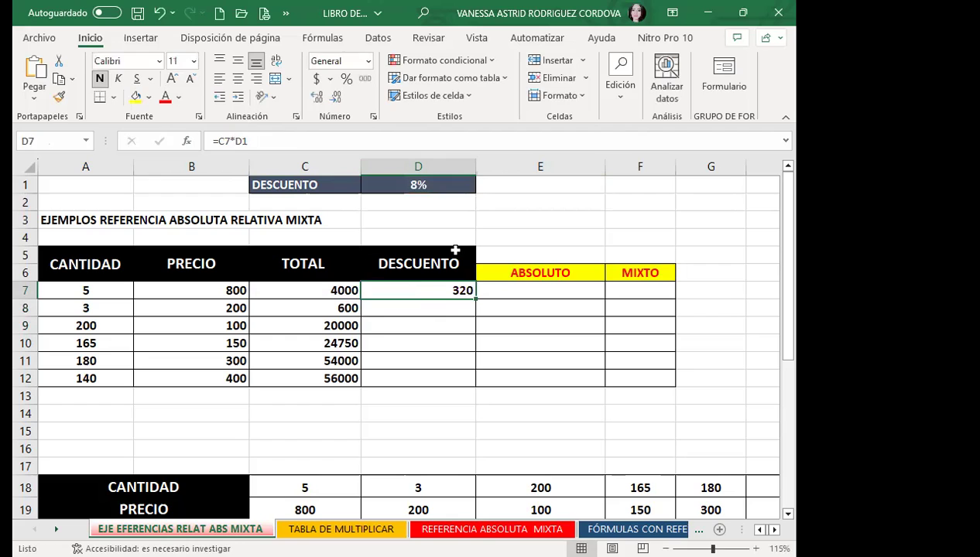
click(260, 136)
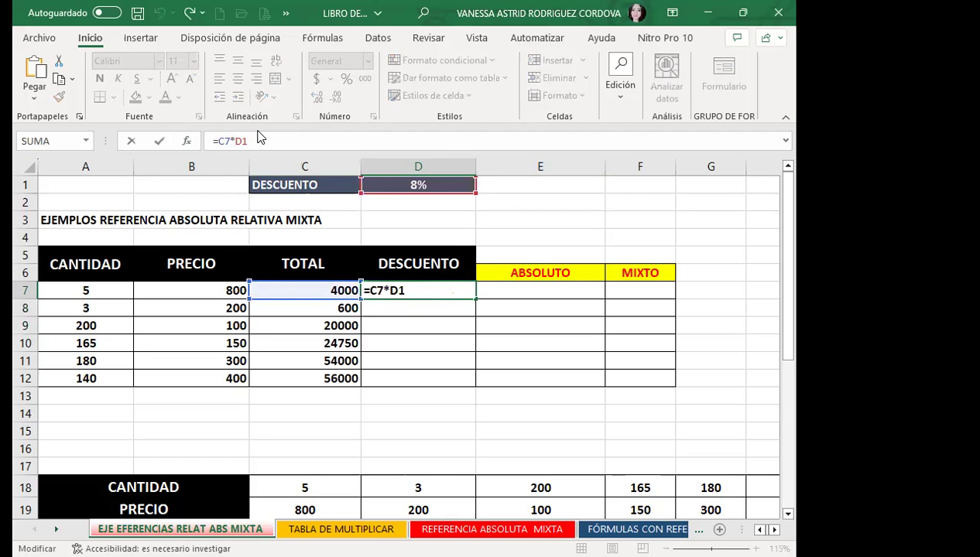
key(Escape)
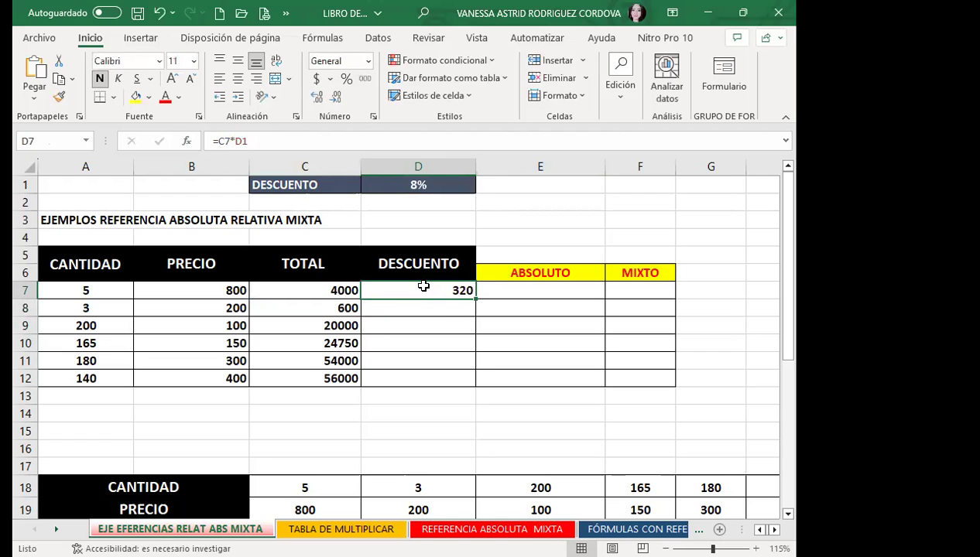
double_click(423, 287)
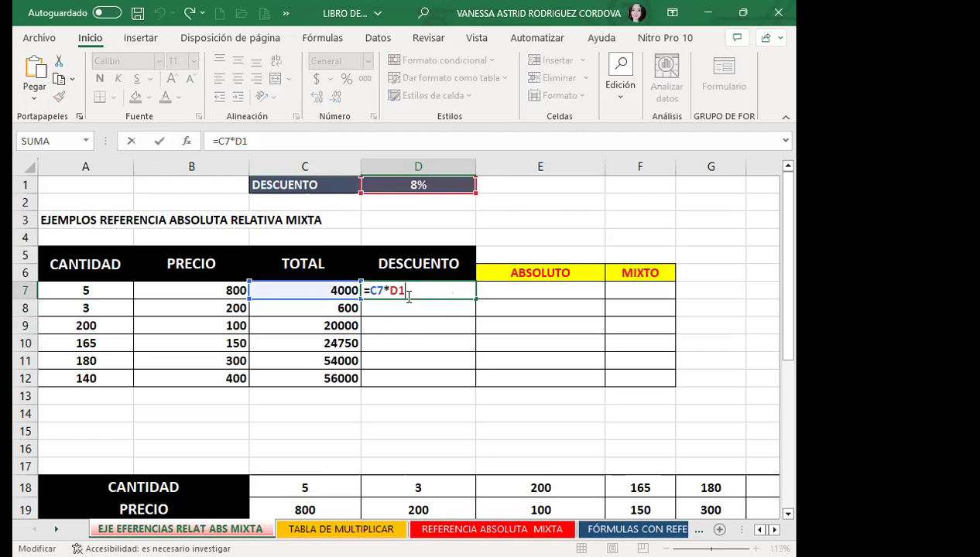
click(397, 293)
key(F4)
mouse_move(396, 294)
key(Return)
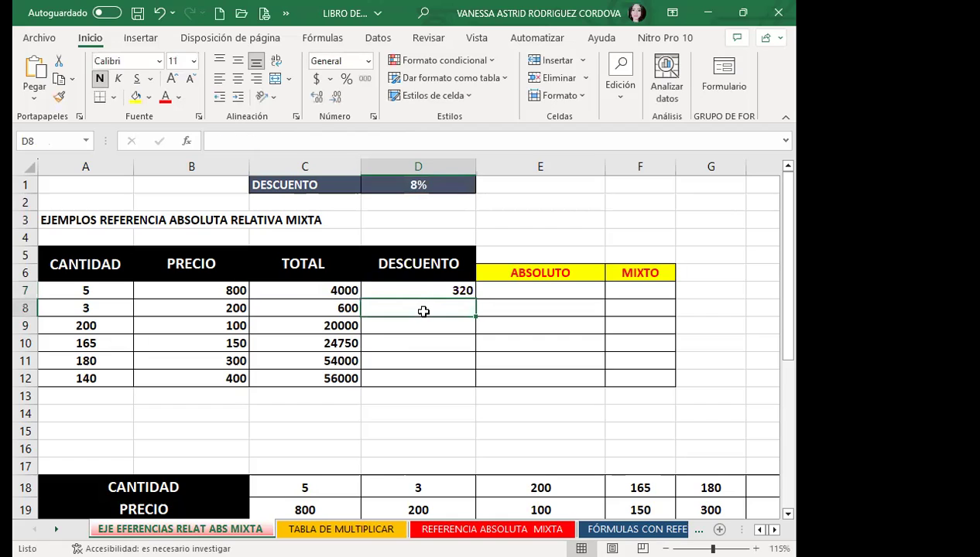
Fill =C7*$D$1 from D7 down to D12 (48, 1600, 1980, 4320, 4480) and check the copies
click(403, 295)
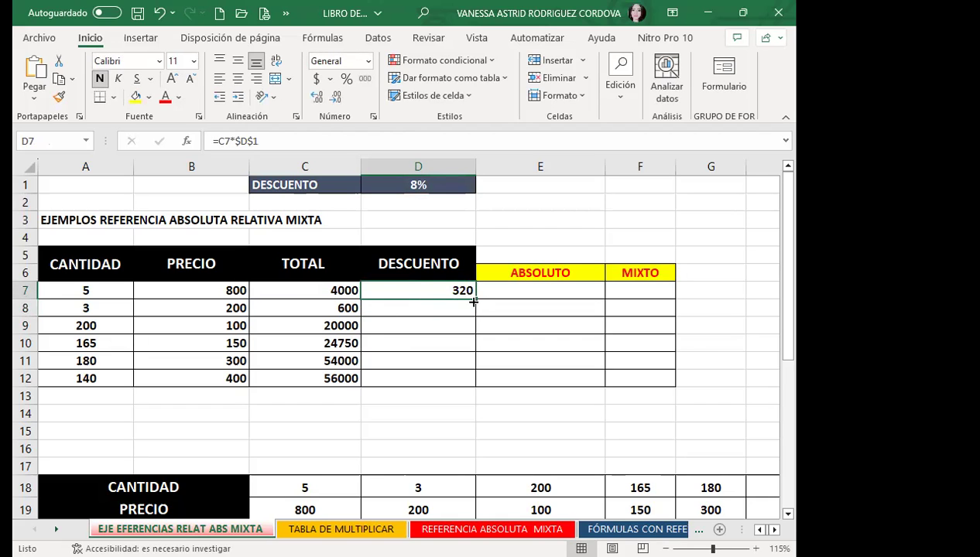
drag(474, 301, 469, 379)
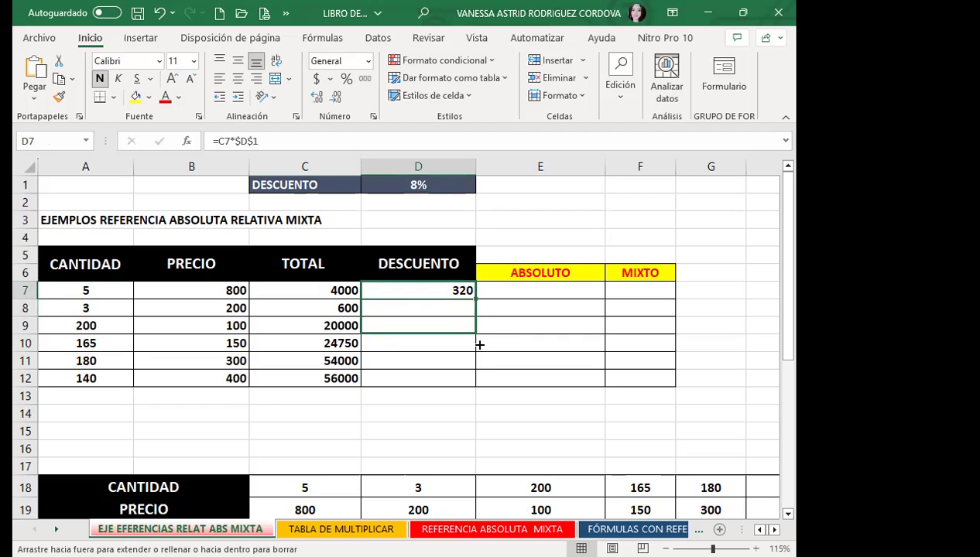
click(391, 296)
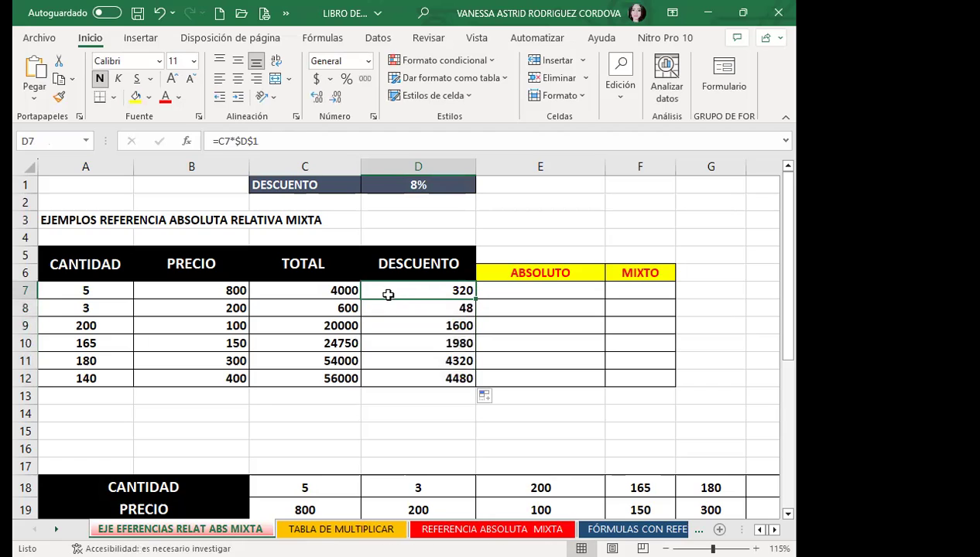
click(408, 306)
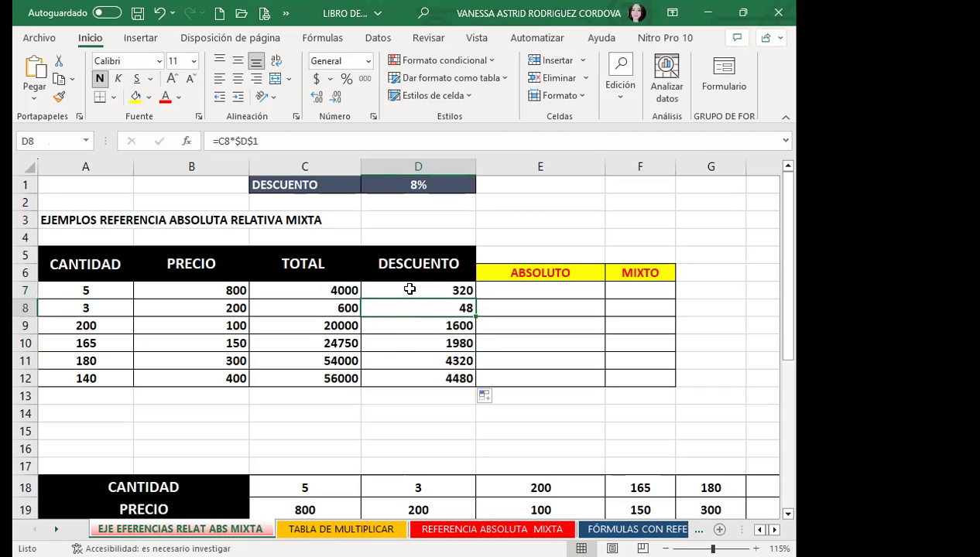
click(409, 288)
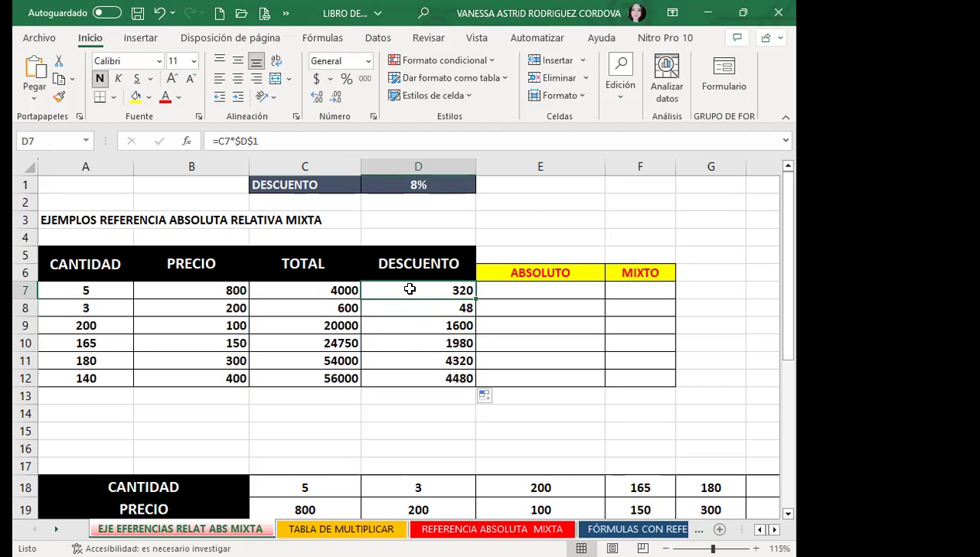
click(219, 141)
drag(219, 141, 258, 140)
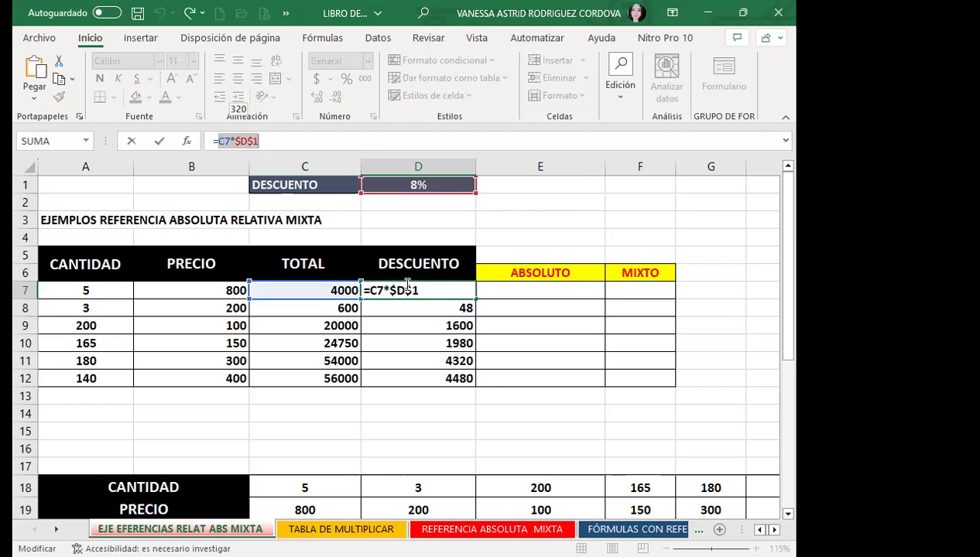
key(BackSpace)
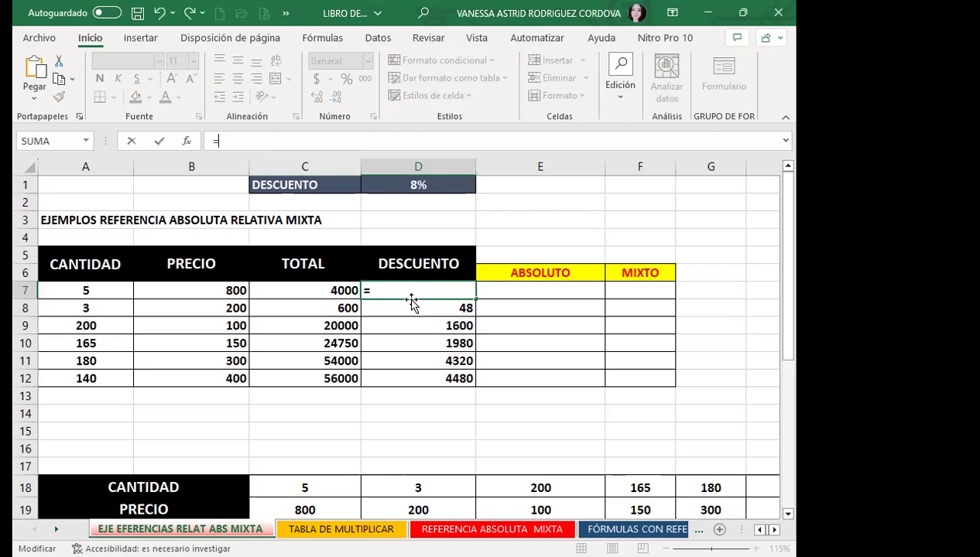
key(ctrl+z)
click(421, 337)
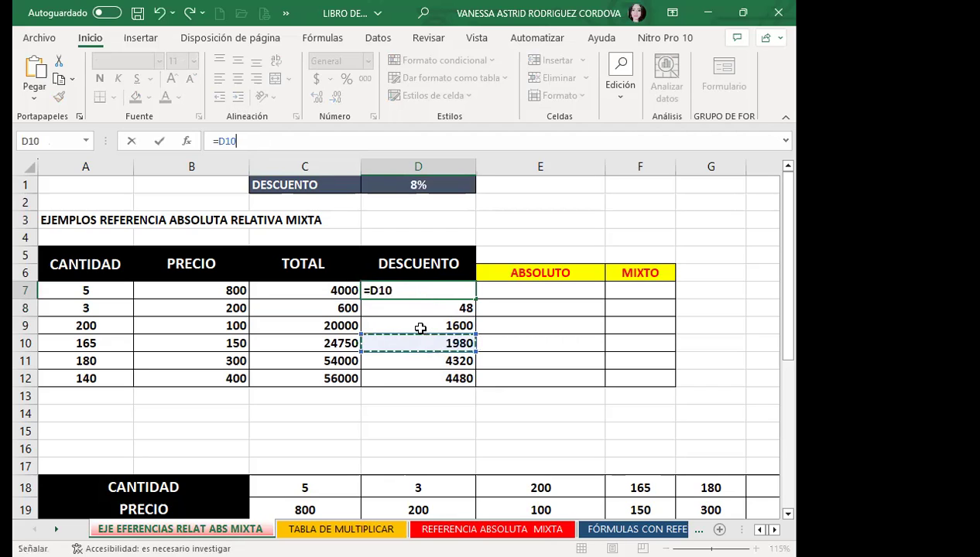
key(Escape)
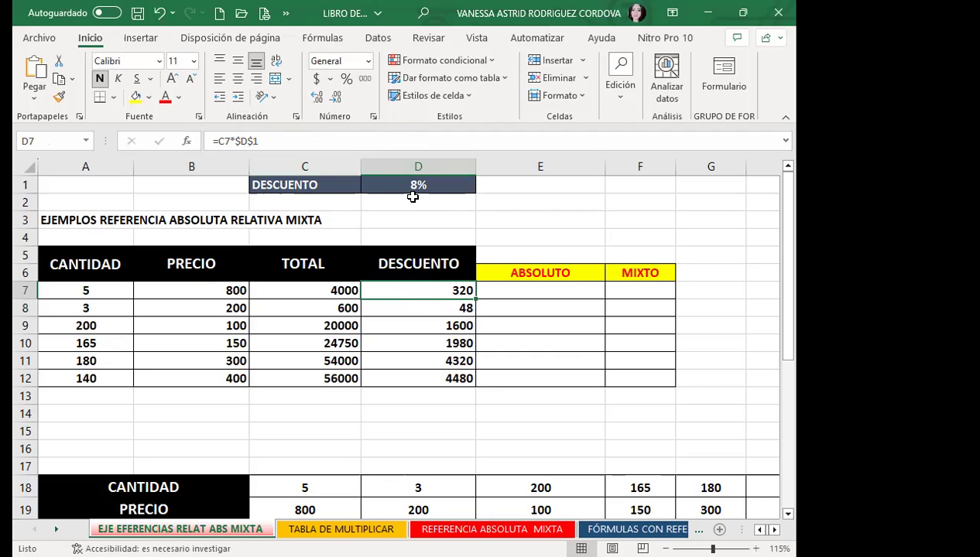
key(Down)
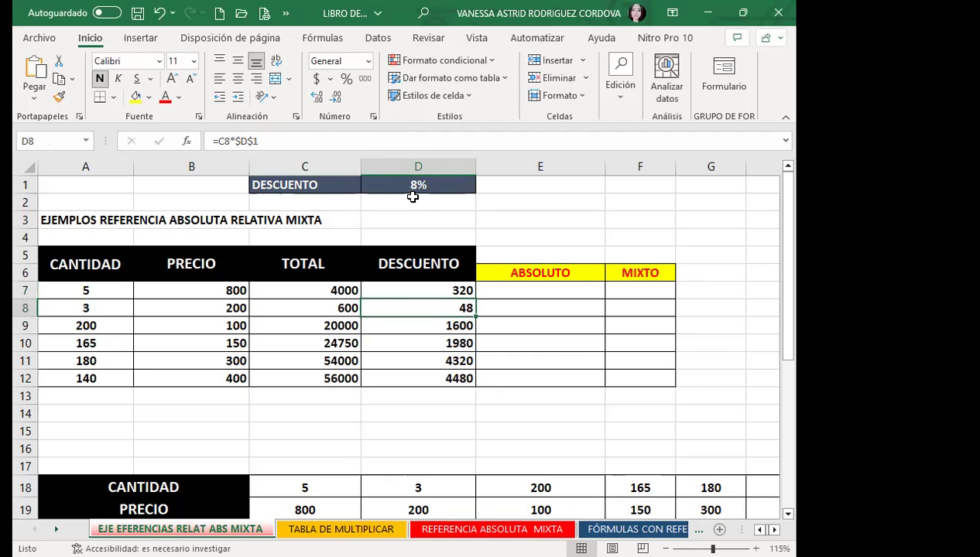
key(Down)
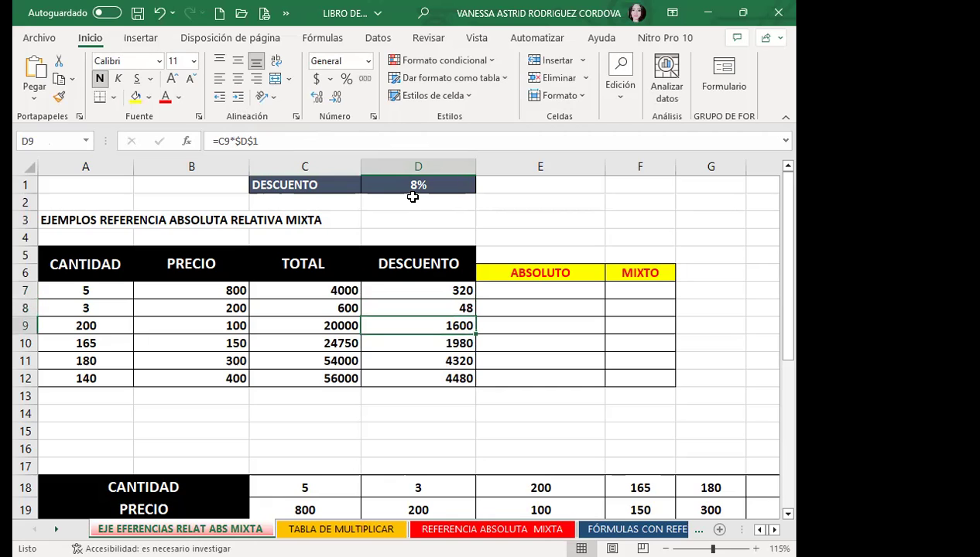
key(Down)
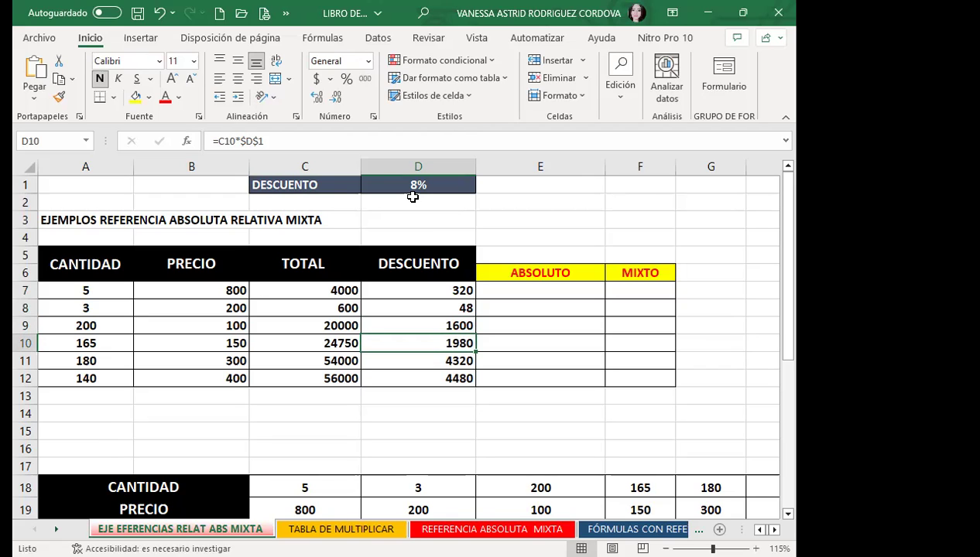
key(Down)
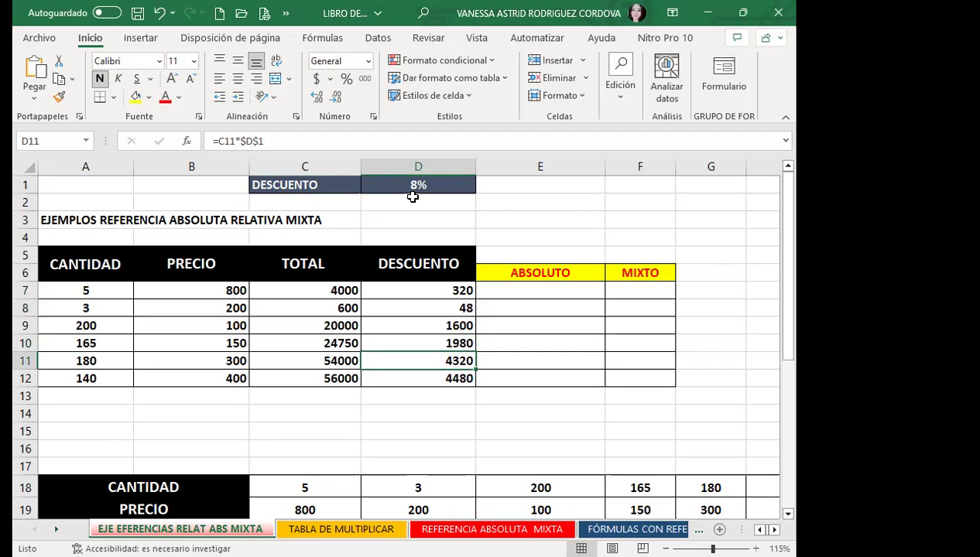
key(Down)
key(Up)
key(Up)
key(Up)
key(Up)
key(Up)
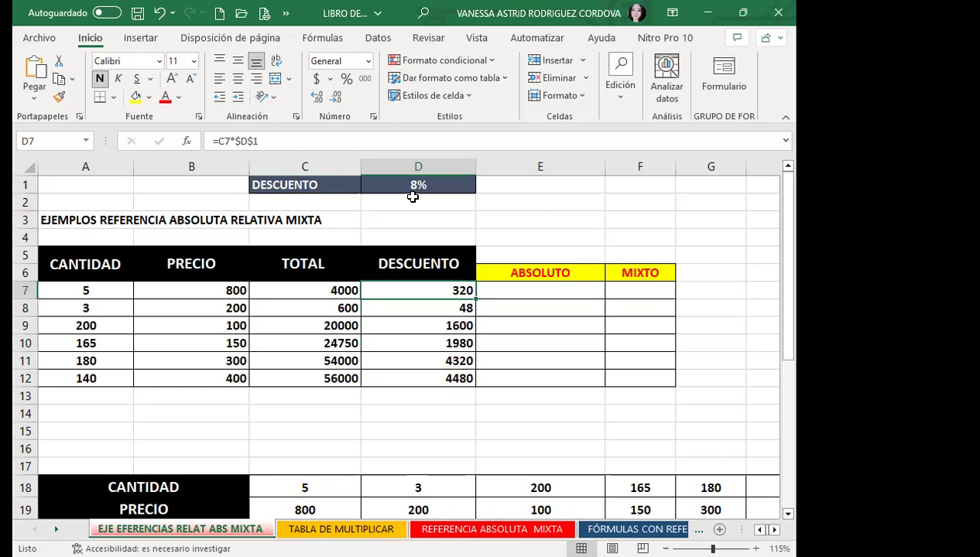
key(Down)
key(Down)
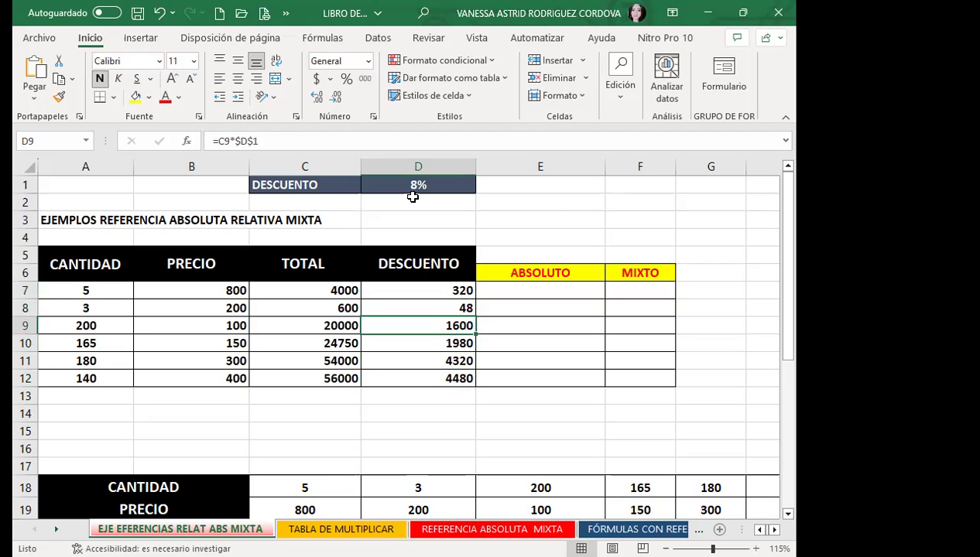
key(Down)
key(Down)
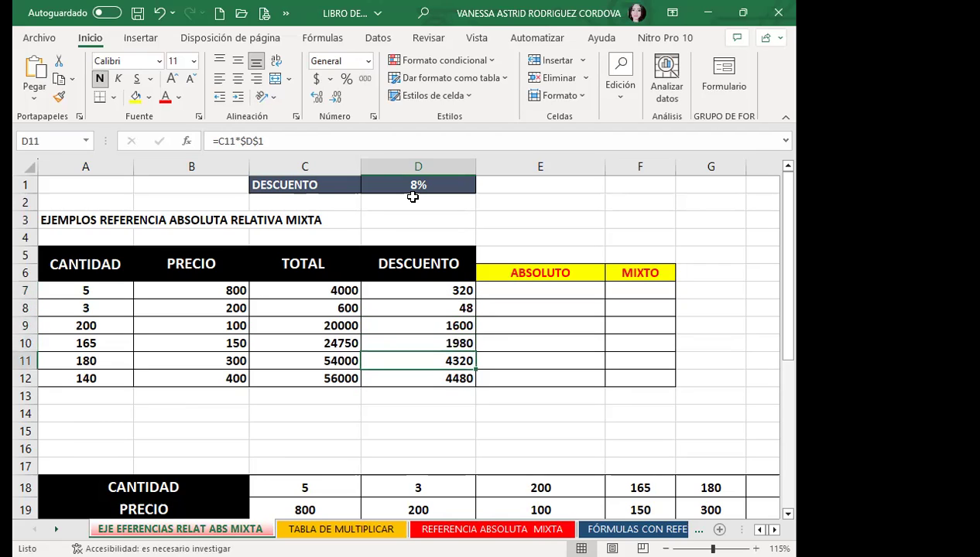
key(Down)
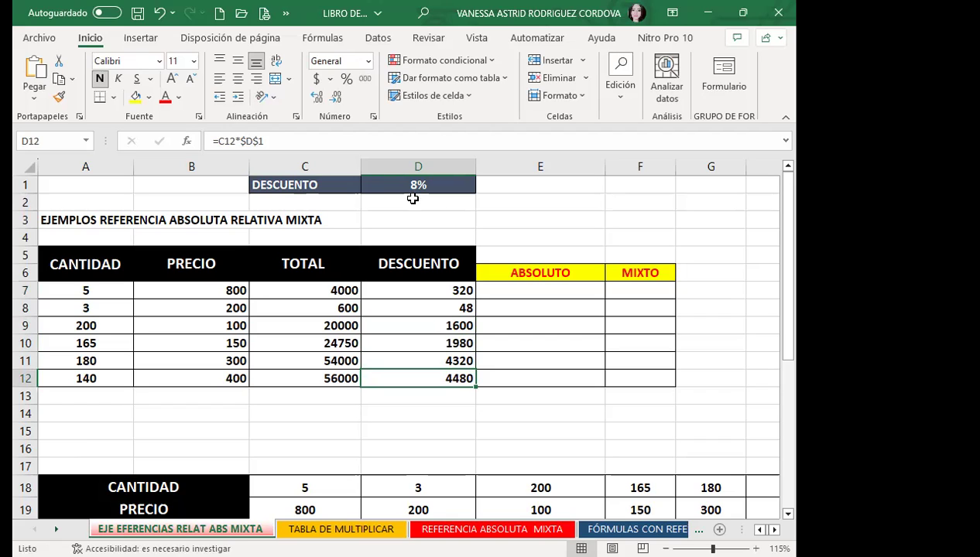
click(388, 182)
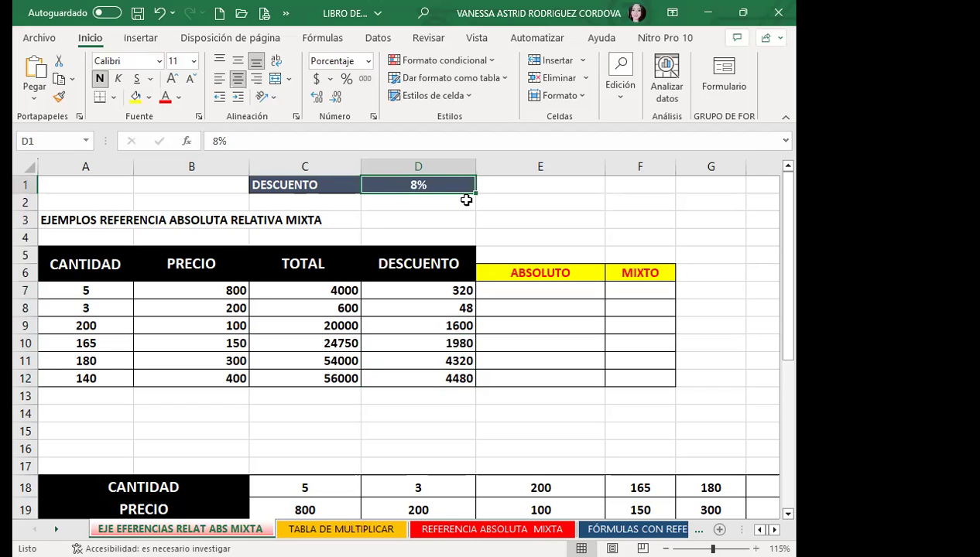
text(4)
key(Return)
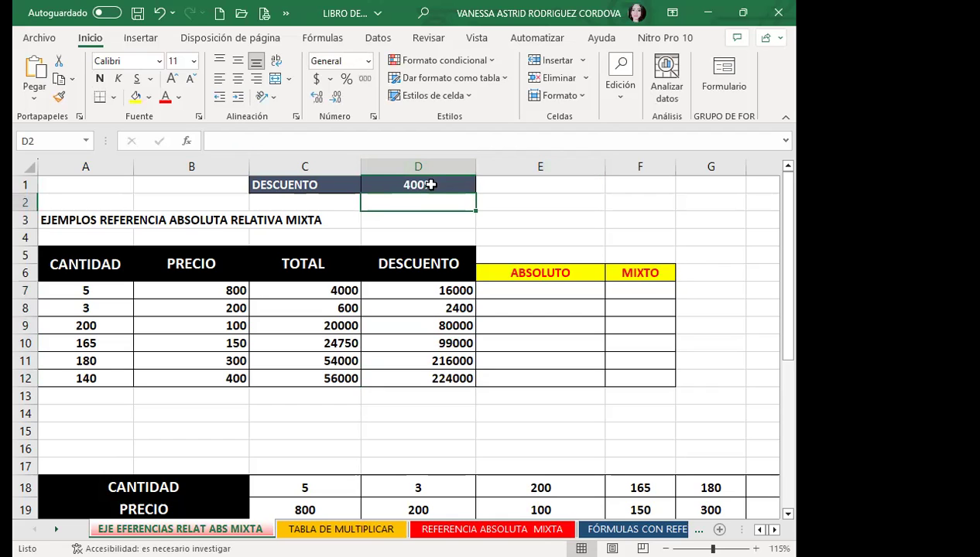
click(432, 184)
text(0.)
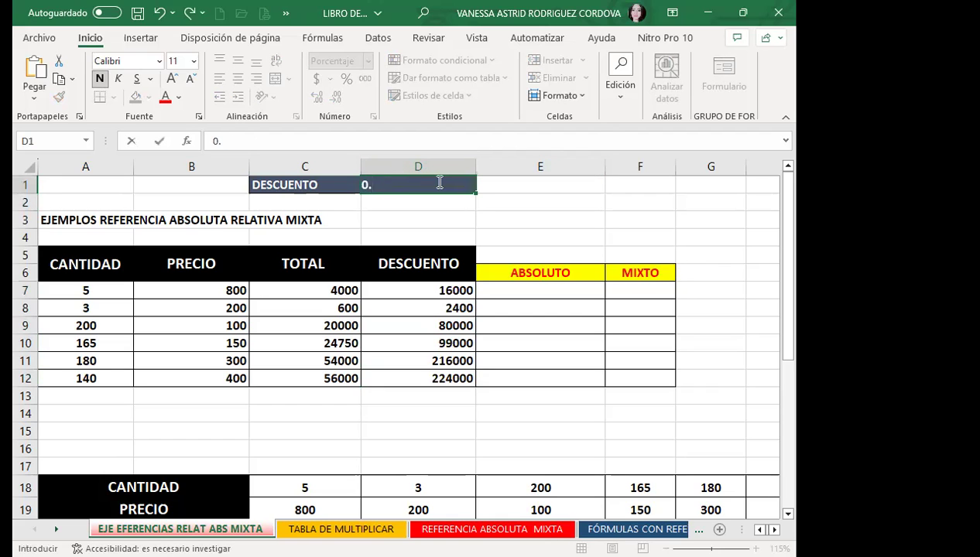
text(4)
key(Return)
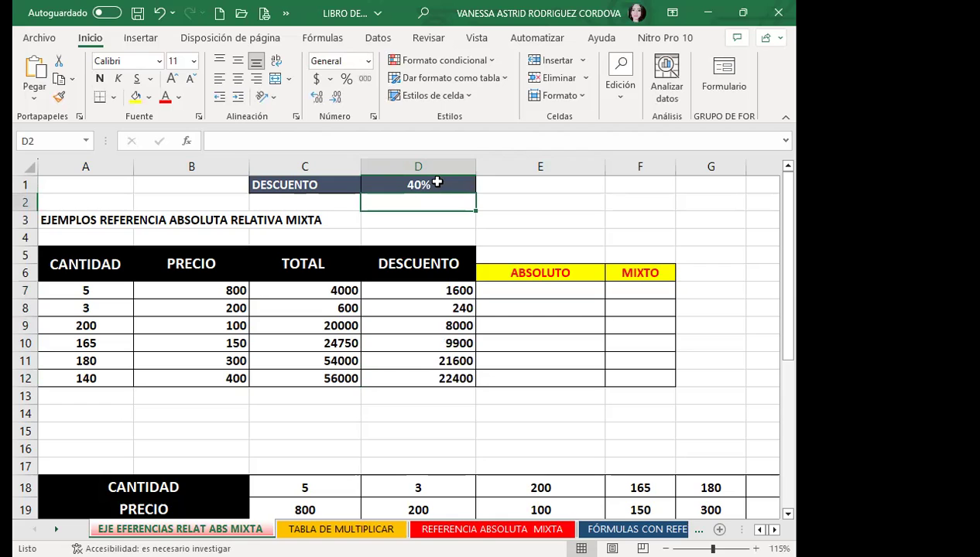
click(437, 183)
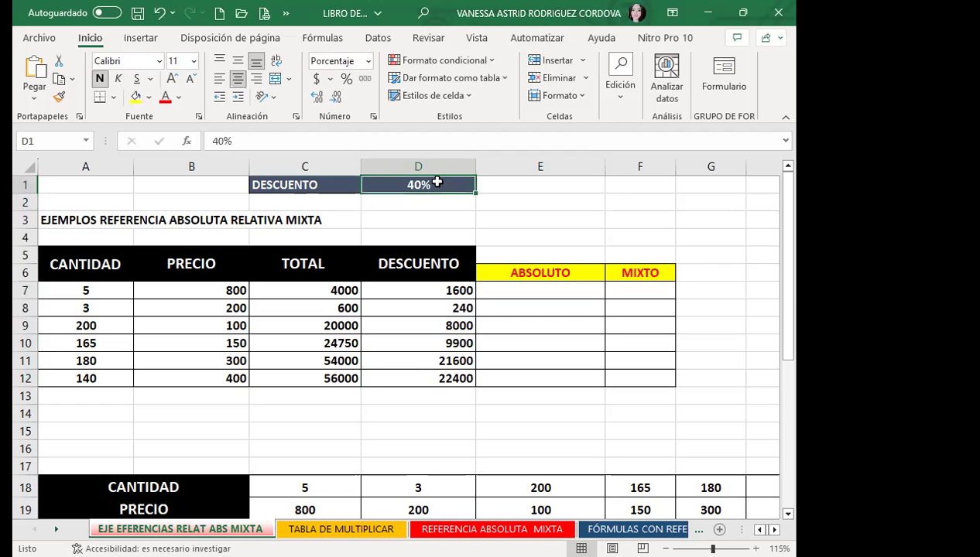
text(0.04)
key(Return)
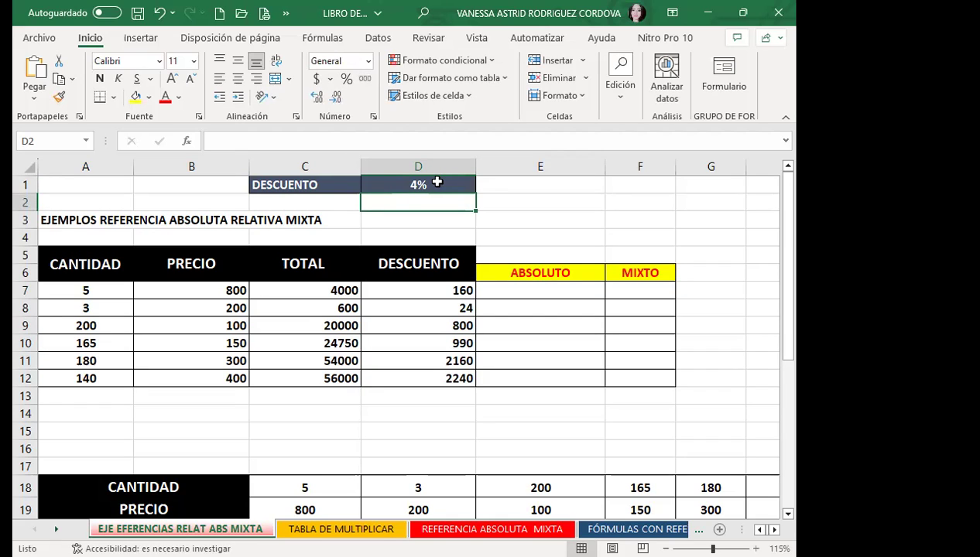
key(ctrl+z)
key(ctrl+z)
key(ctrl+z)
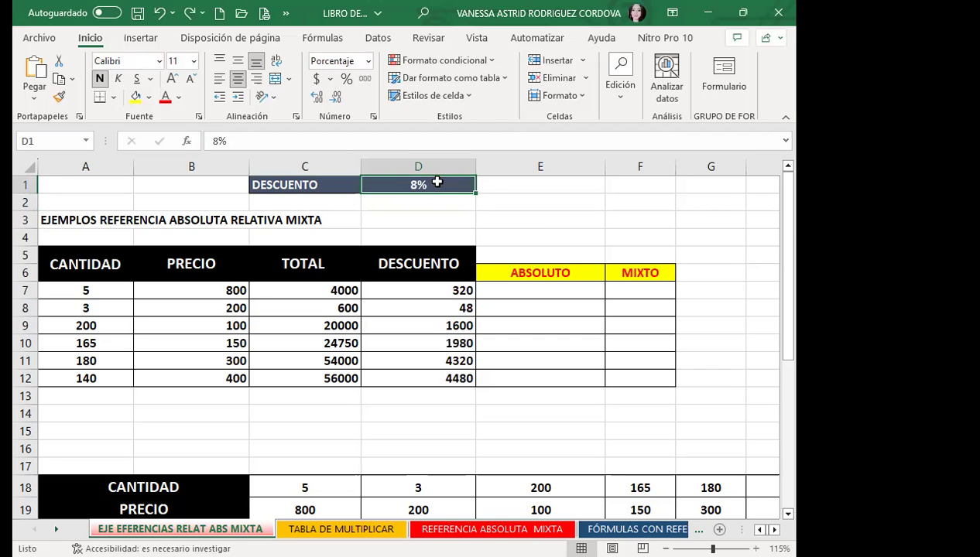
click(411, 288)
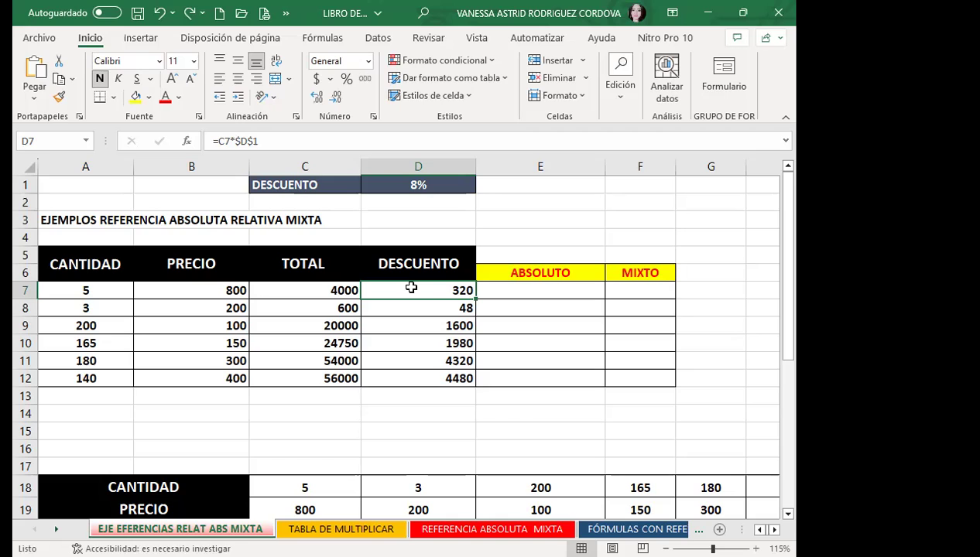
Clear D8:D12 so only D7 keeps =C7*$D$1, undoing a trial fill-down from D7
drag(432, 307, 423, 377)
key(Delete)
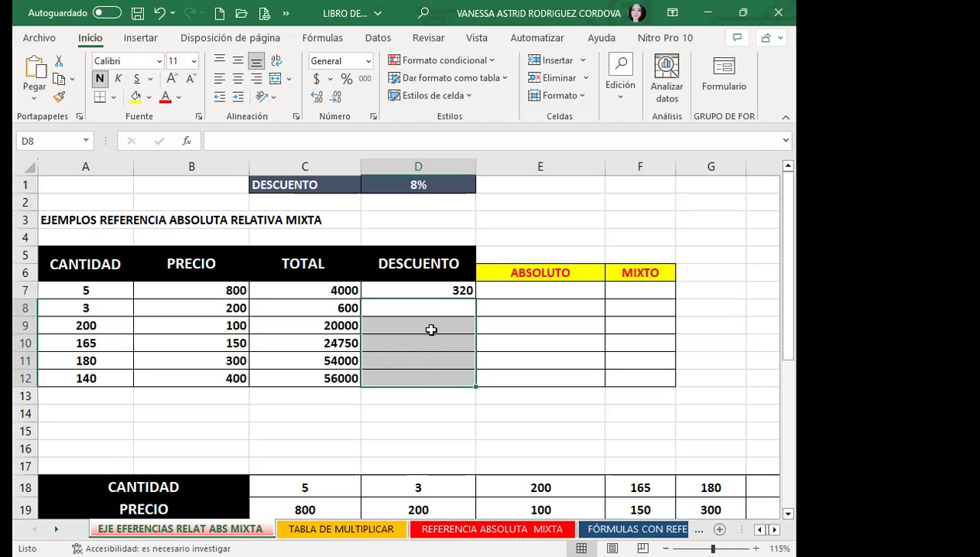
click(422, 289)
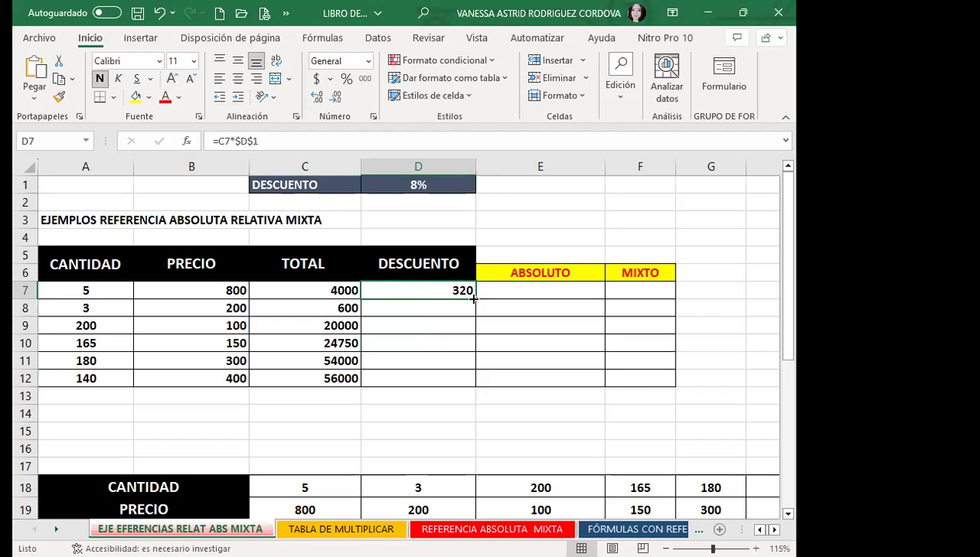
drag(474, 299, 461, 387)
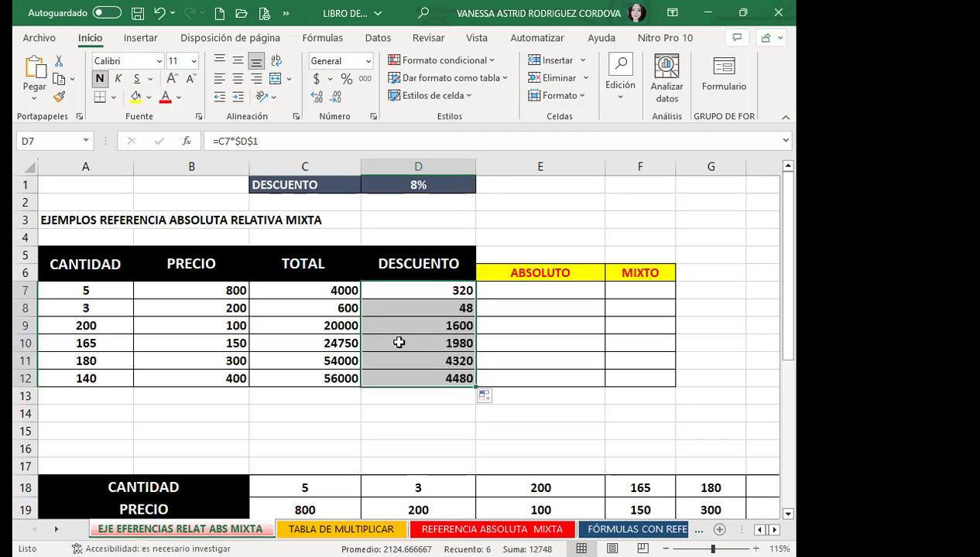
key(ctrl+z)
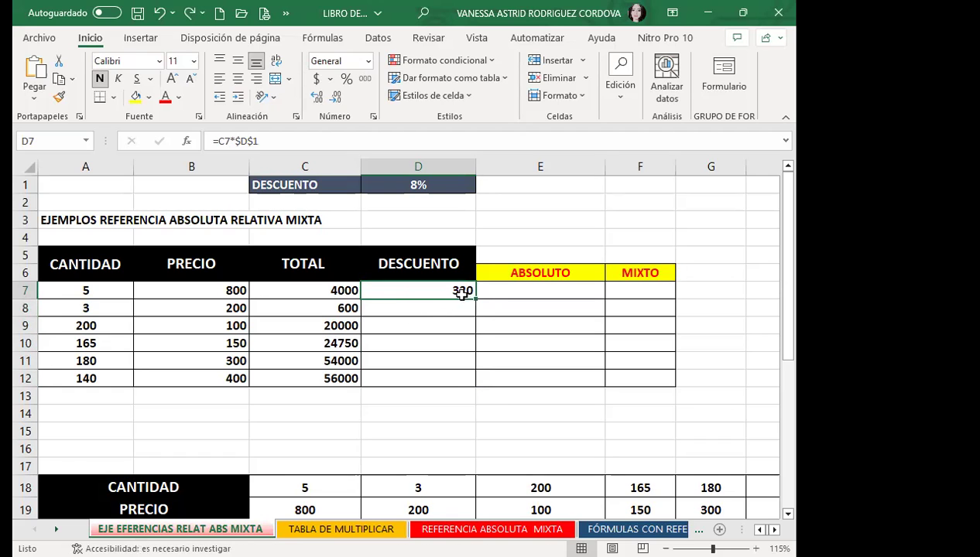
Copy =C7*$D$1 from D7 down to D12, giving discounts 48, 1600, 1980, 4320 and 4480
double_click(477, 299)
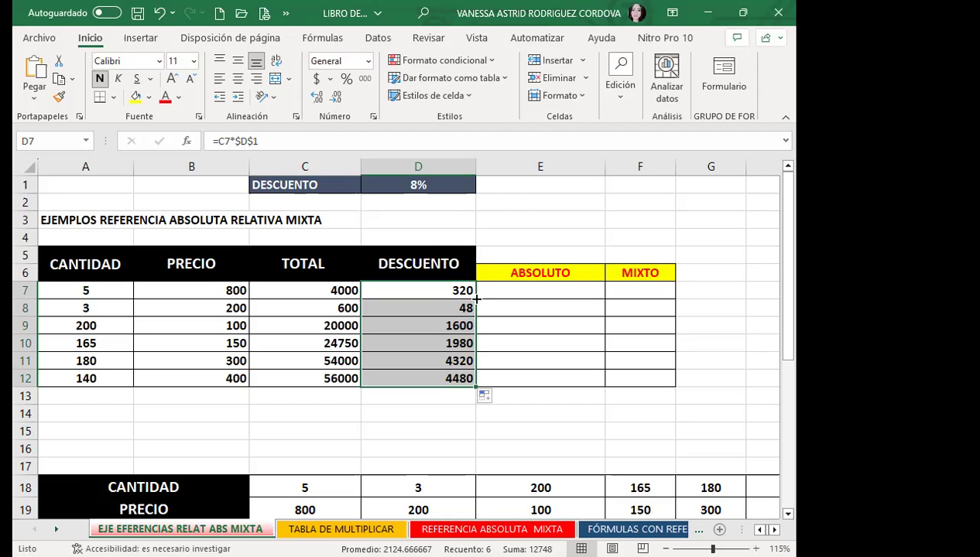
click(401, 296)
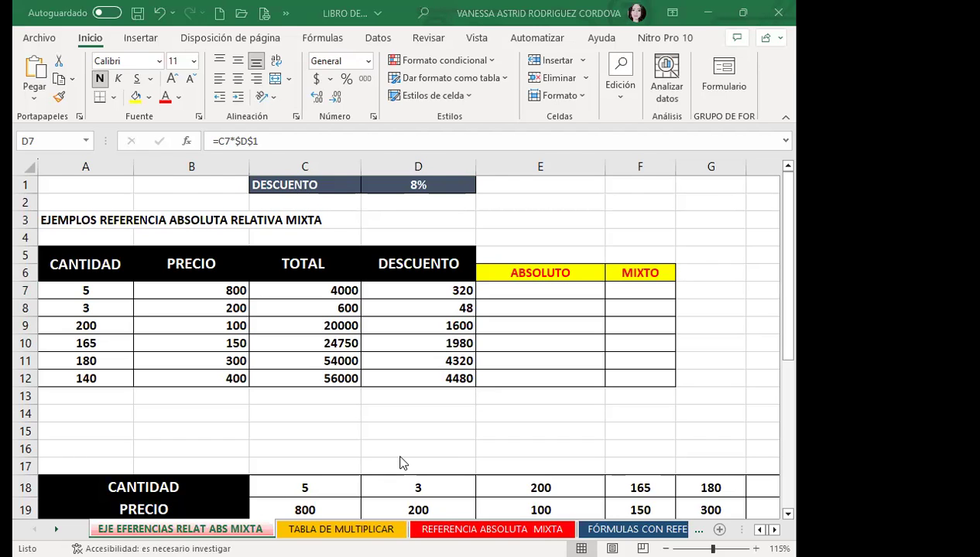
key(alt+Tab)
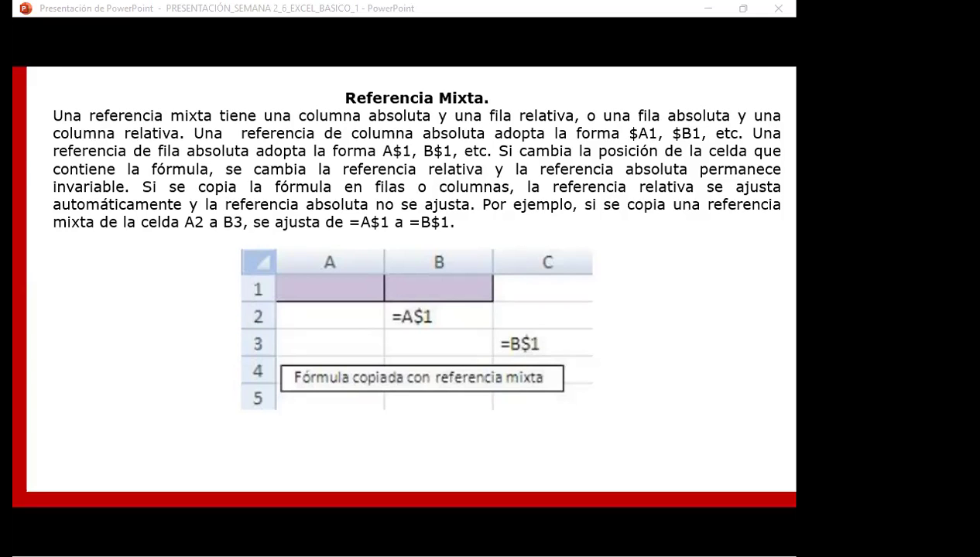
Return from the Referencia Mixta slide to the Excel workbook
key(alt+Tab)
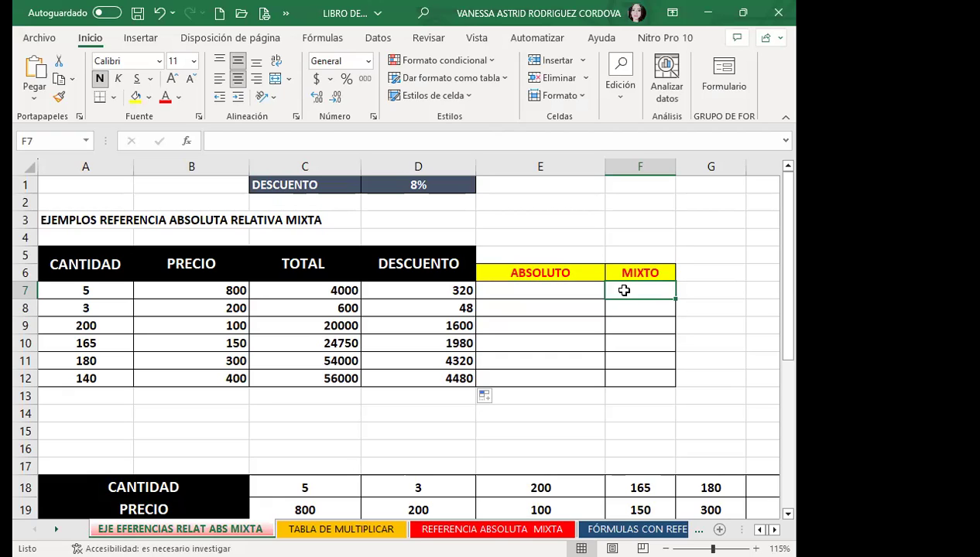
click(454, 197)
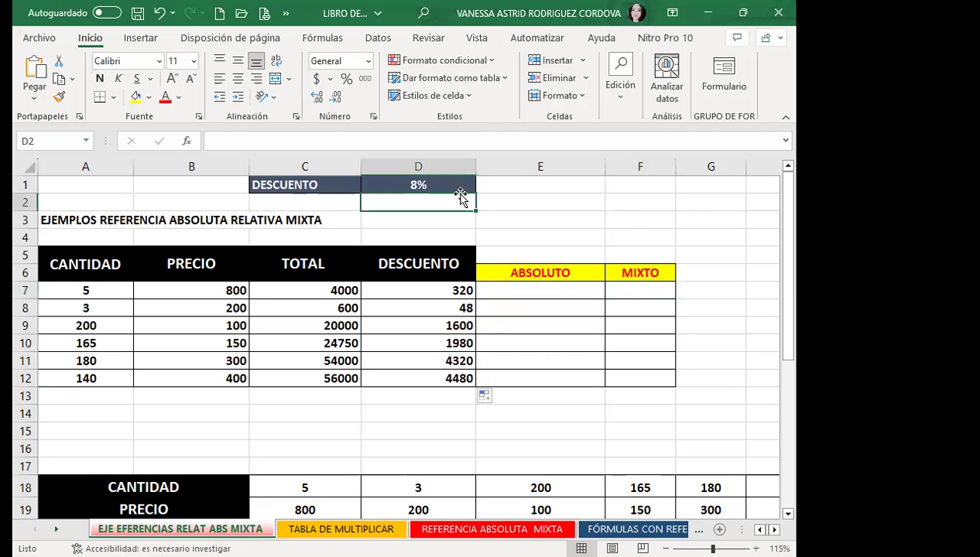
click(453, 185)
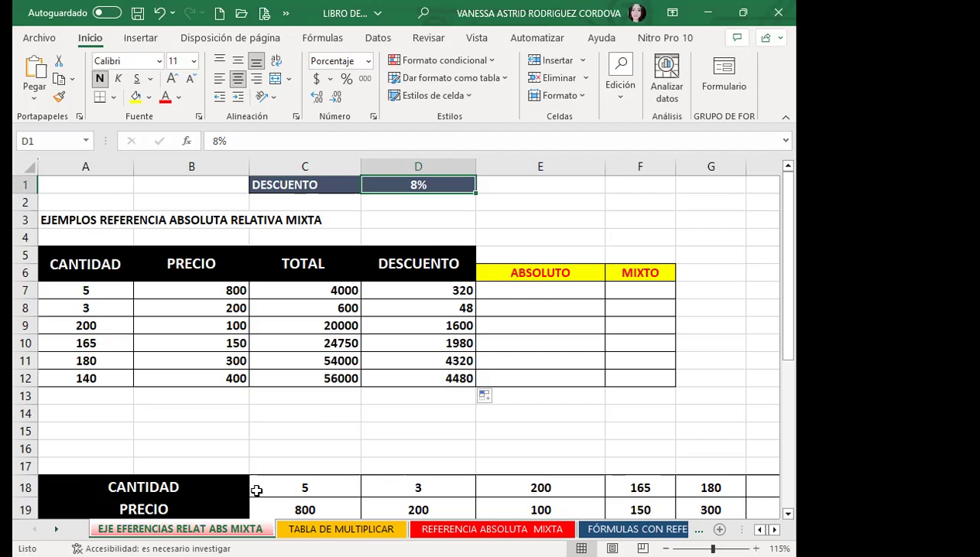
Enter the mixed-reference formula =C7*$D1 in F7 of the MIXTO column
click(285, 454)
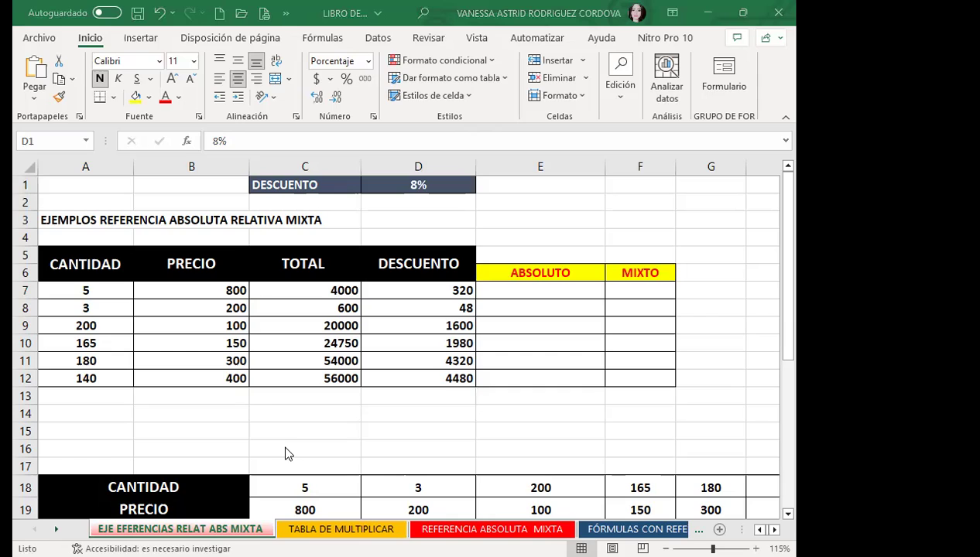
click(621, 287)
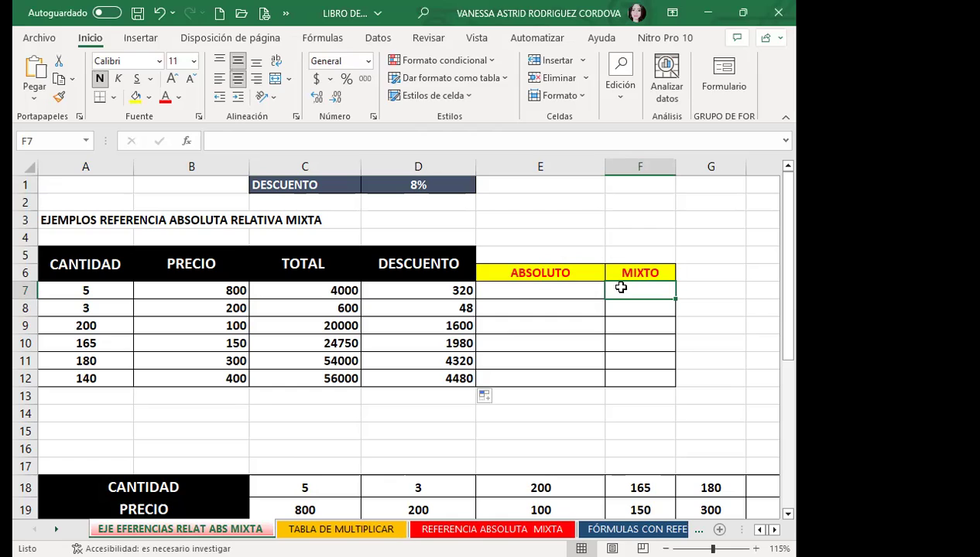
text(=)
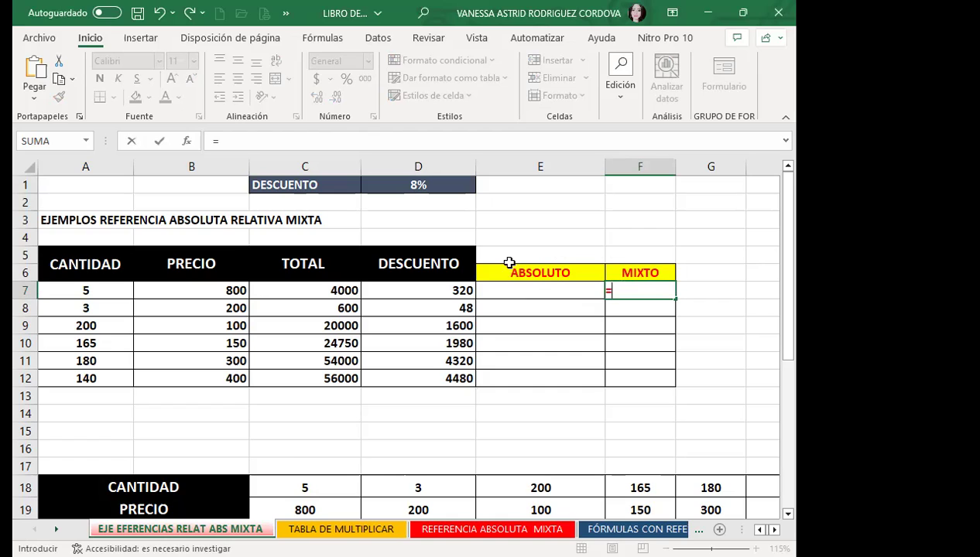
click(332, 289)
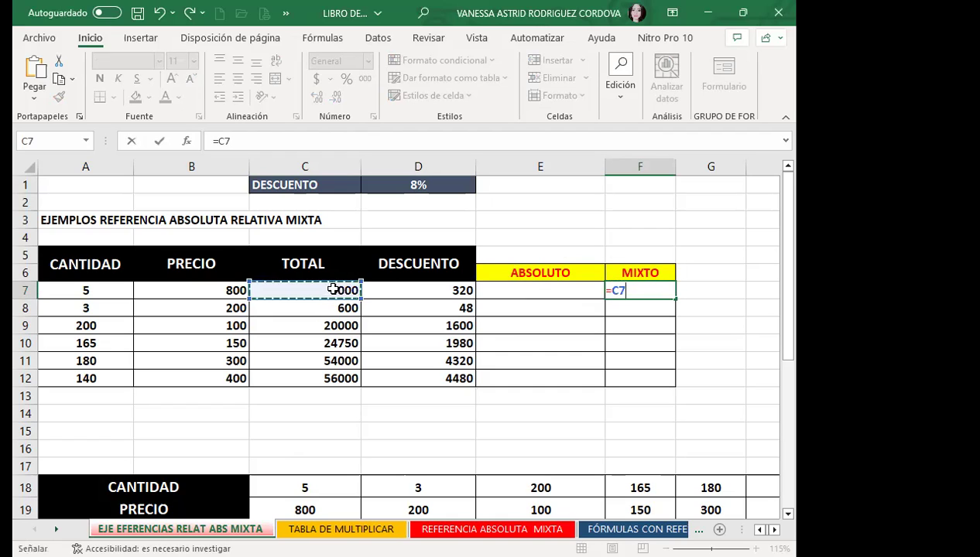
text(*)
click(457, 185)
key(F4)
key(F4)
key(F4)
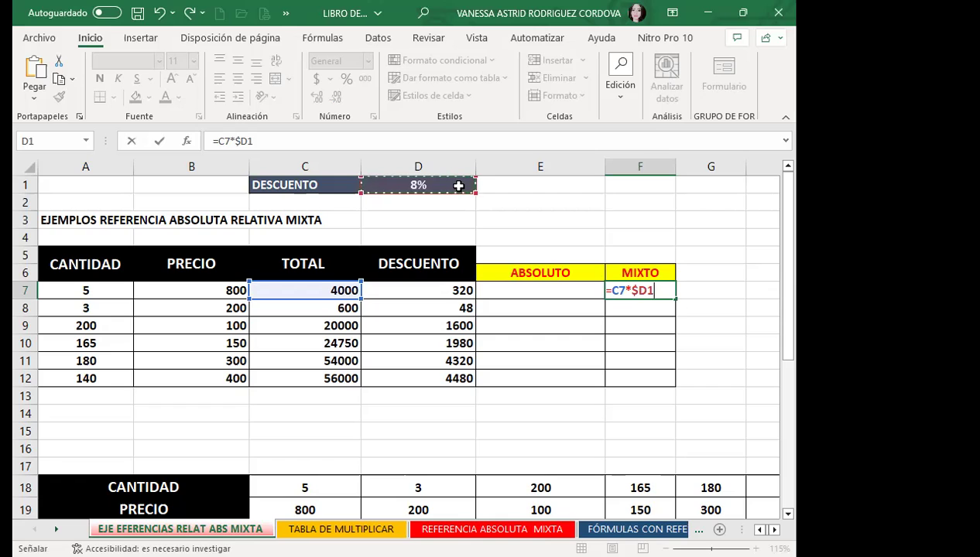
key(Return)
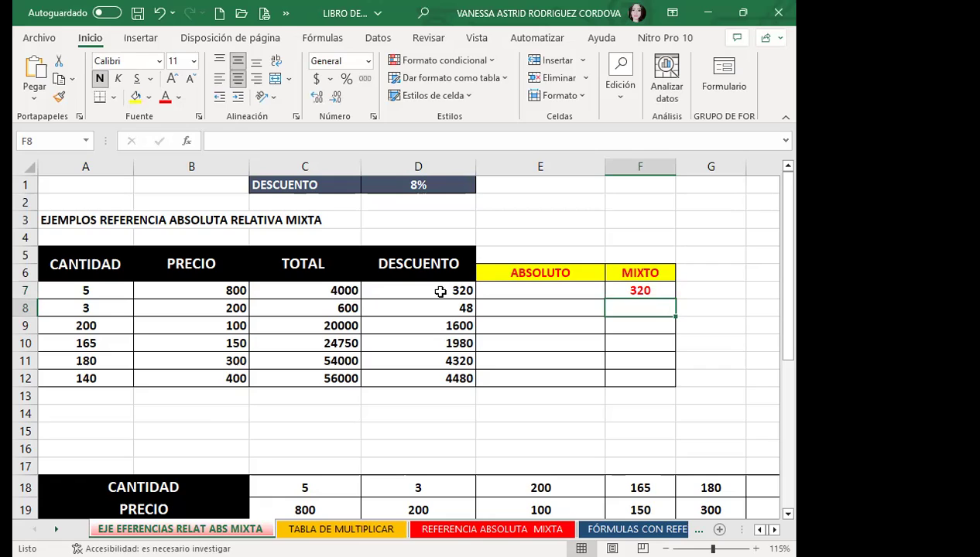
Fill F7 down to F12, see the 0s and #¡VALOR!, then undo the results
click(663, 291)
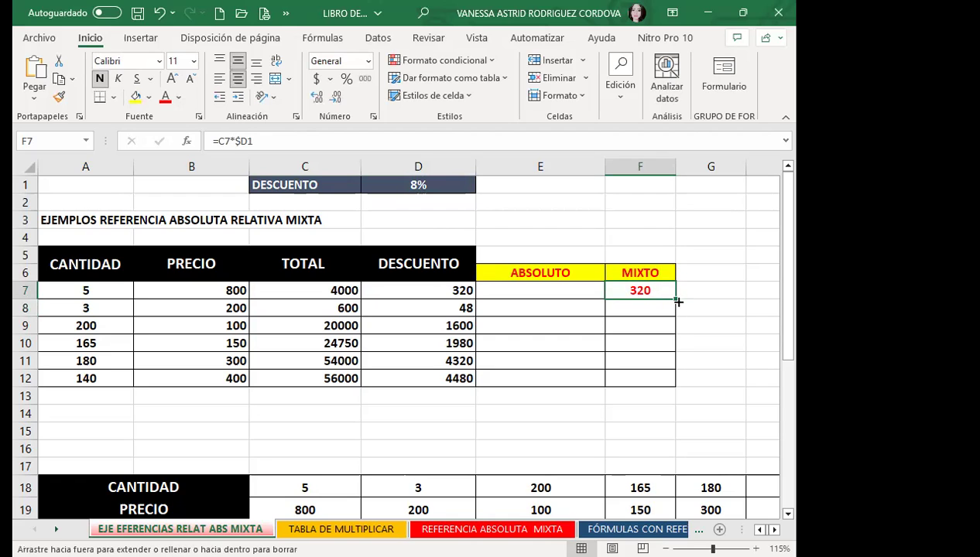
drag(678, 302, 659, 381)
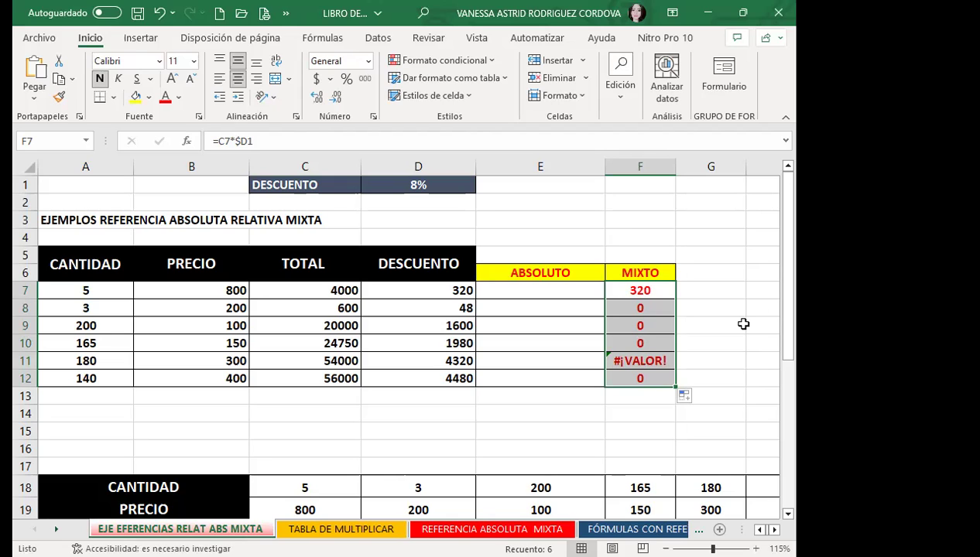
key(ctrl+z)
key(ctrl+z)
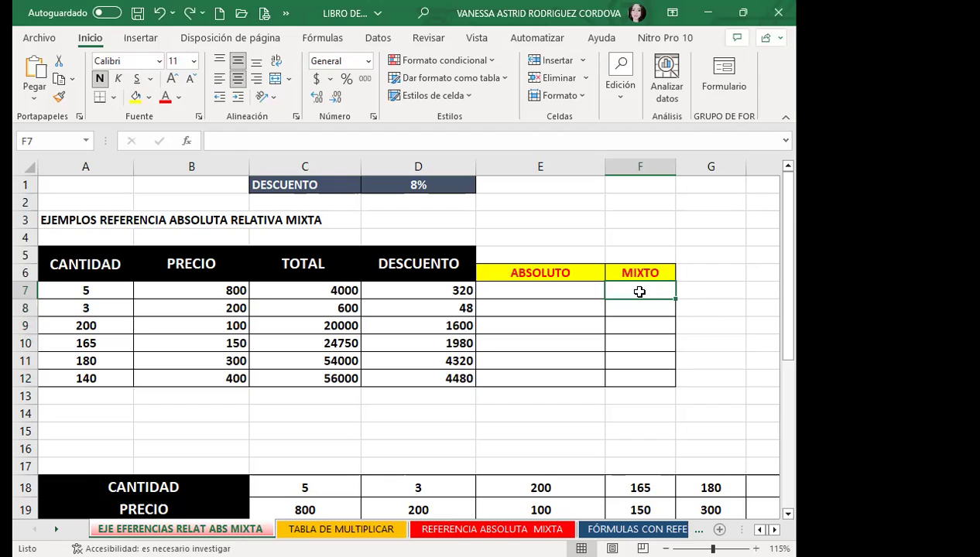
Enter =C7*D$1 in F7 and fill it down to F12, giving 320 through 4480
text(=)
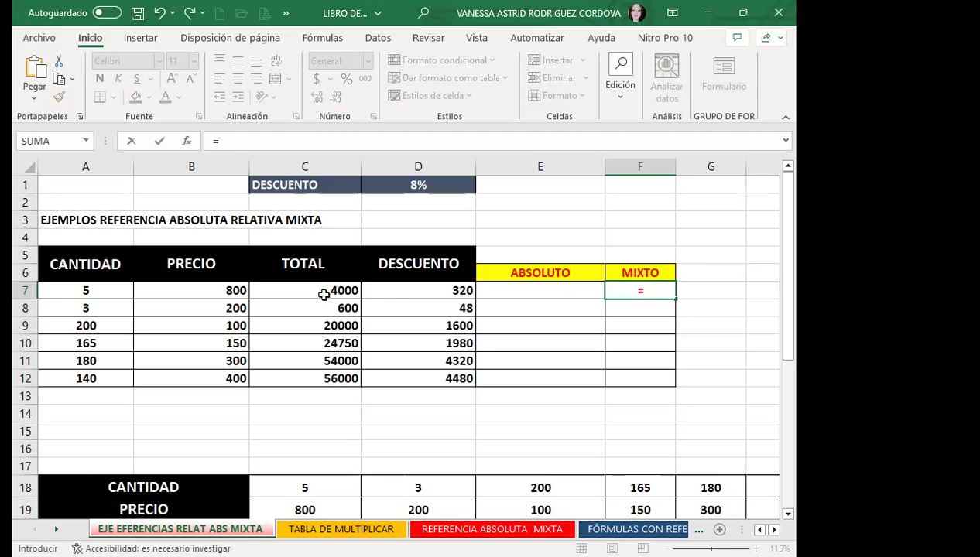
click(323, 294)
text(*)
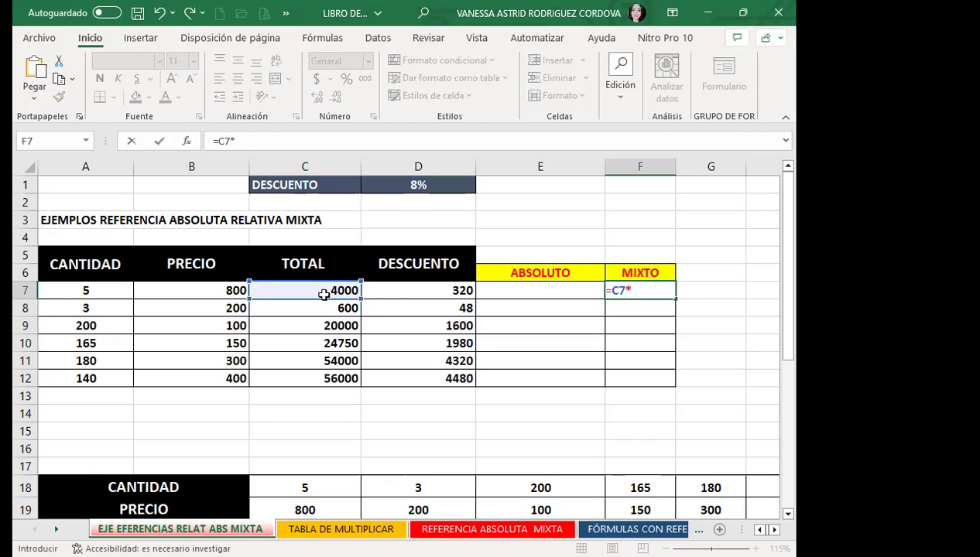
click(445, 184)
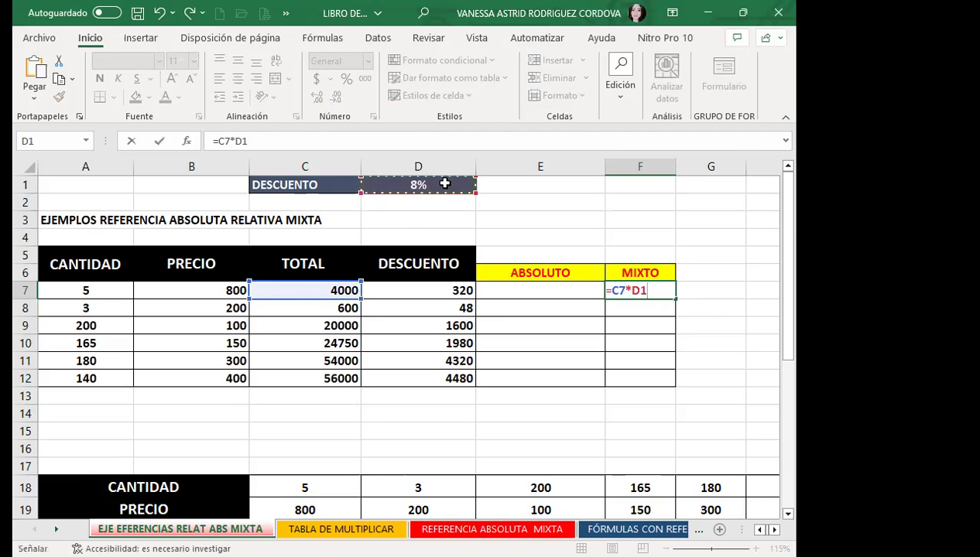
key(F4)
key(F4)
key(Return)
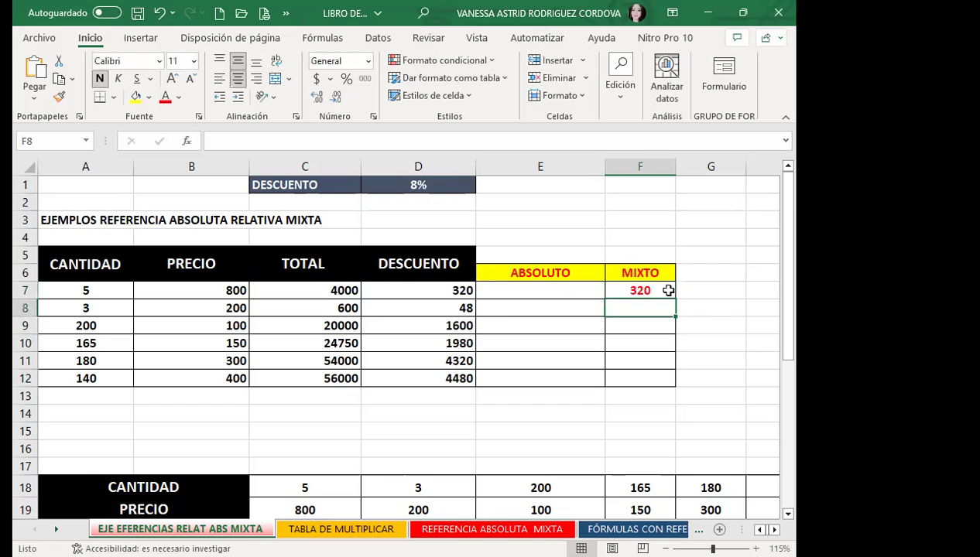
click(667, 290)
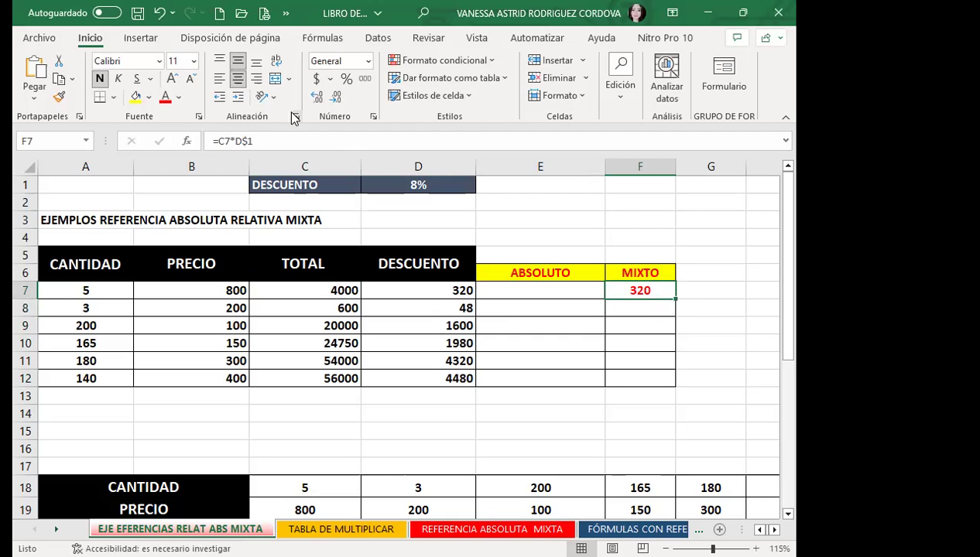
drag(674, 299, 674, 383)
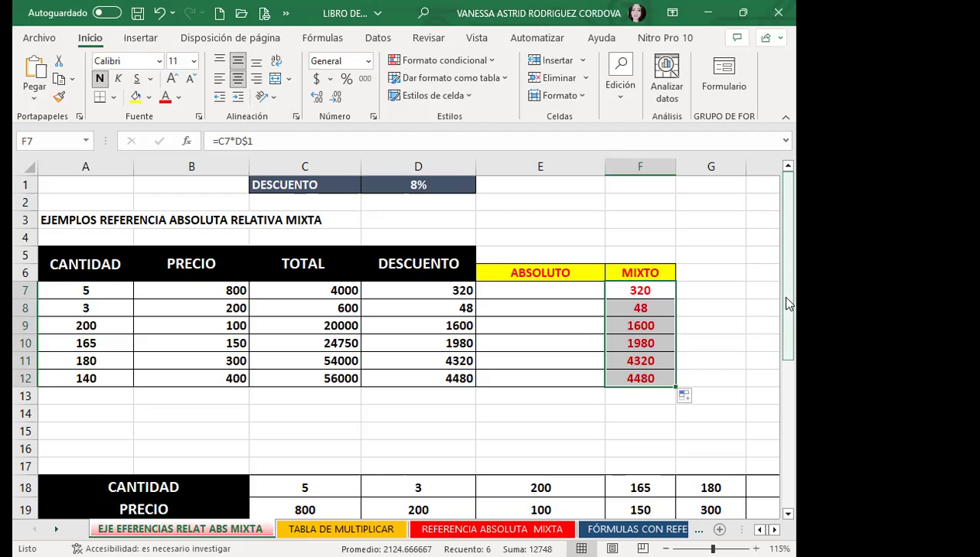
click(449, 187)
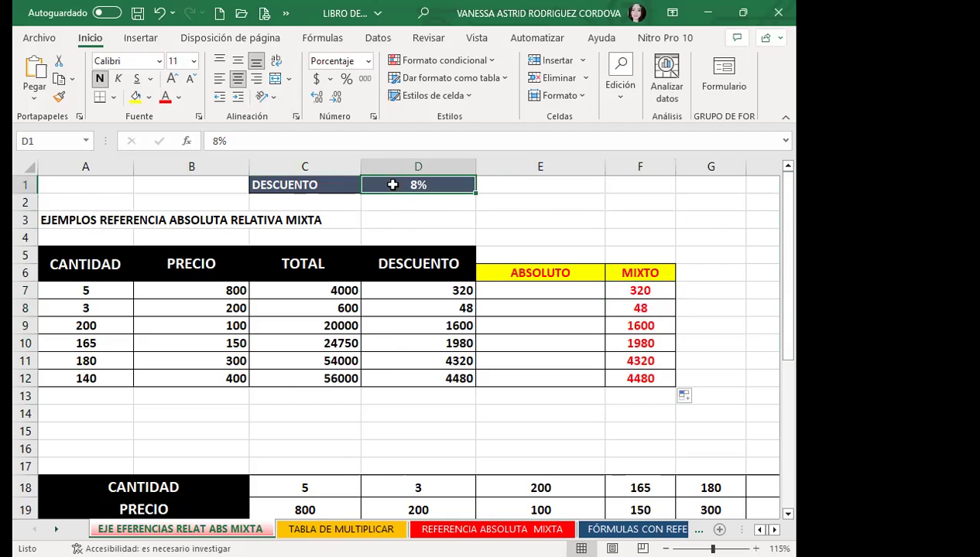
click(24, 185)
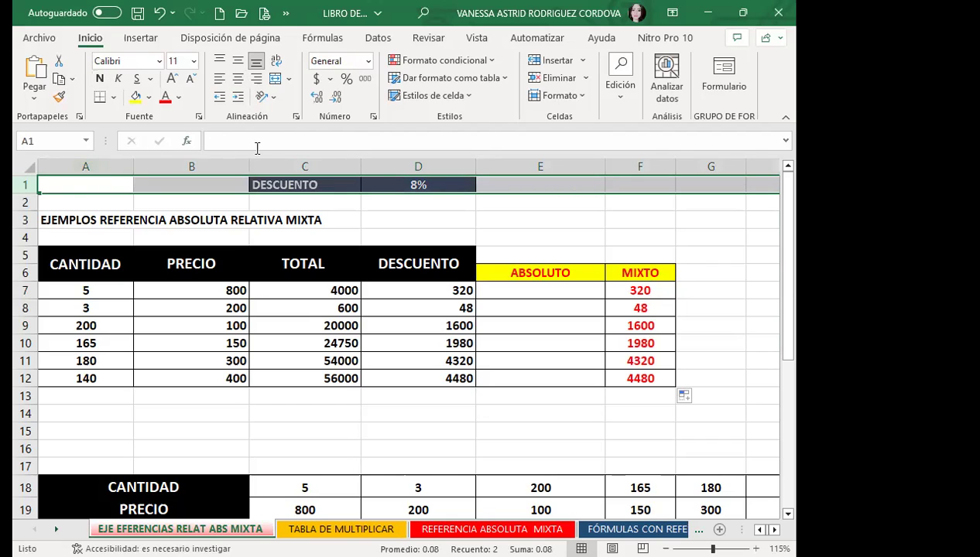
click(394, 188)
drag(386, 195, 650, 190)
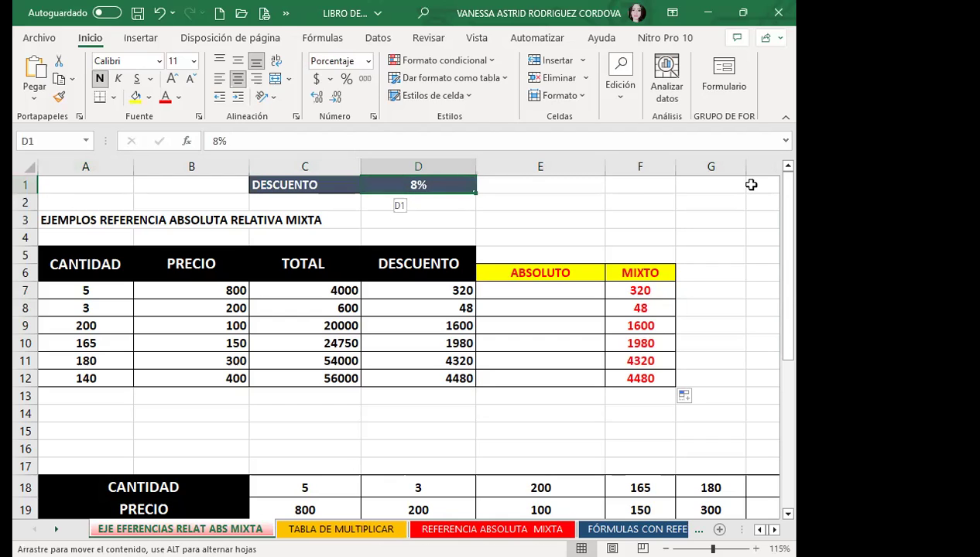
drag(750, 184, 751, 185)
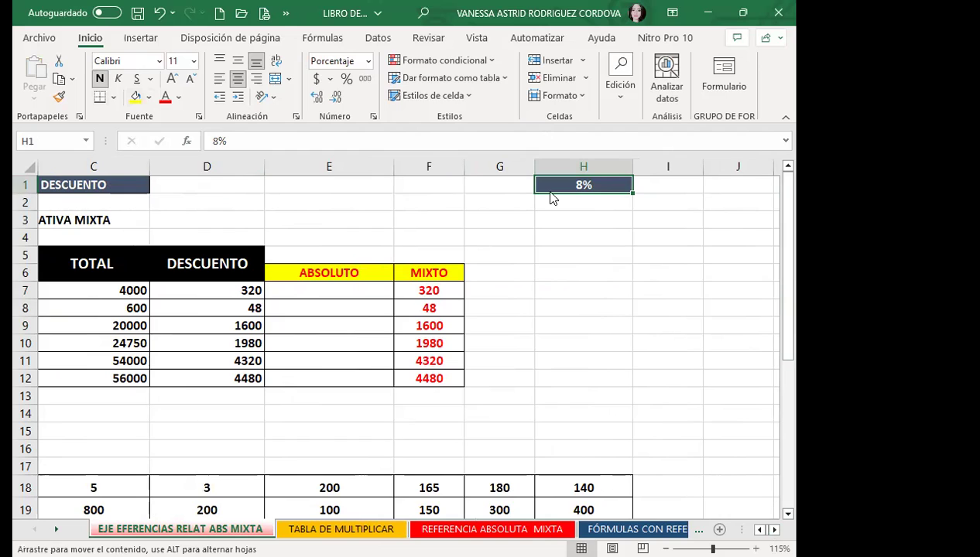
drag(551, 198, 225, 192)
scroll(750, 525, left, 1)
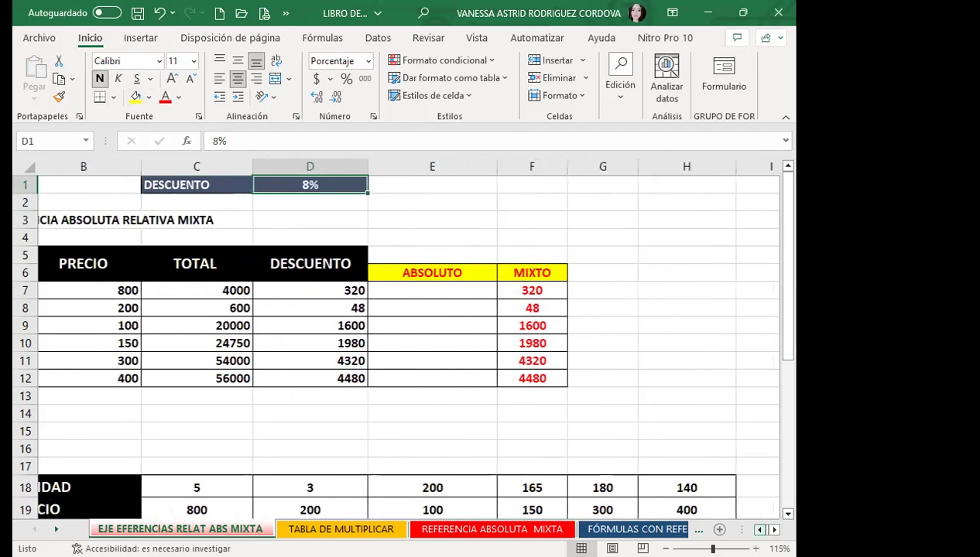
scroll(551, 399, left, 1)
click(311, 289)
click(309, 310)
click(309, 326)
click(309, 343)
click(309, 361)
click(310, 380)
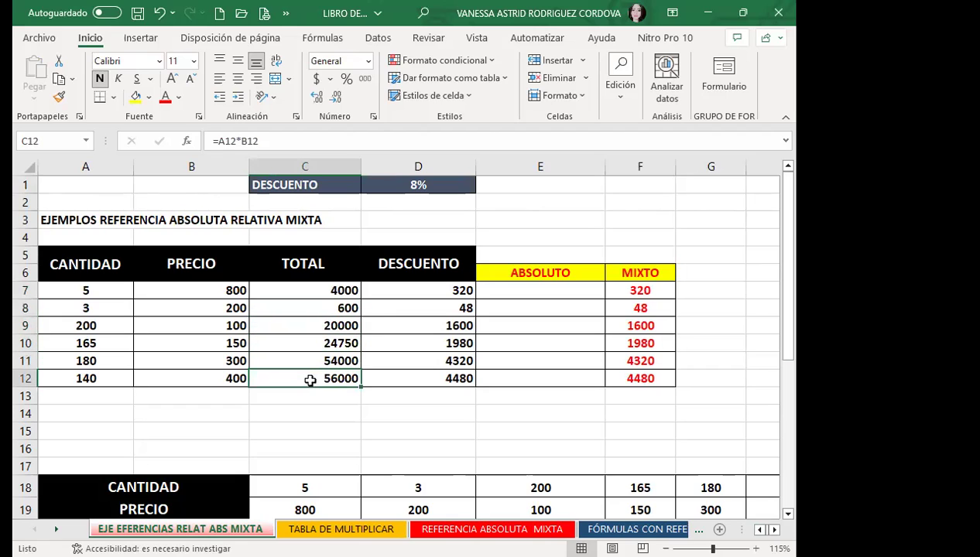
click(399, 214)
drag(317, 290, 315, 379)
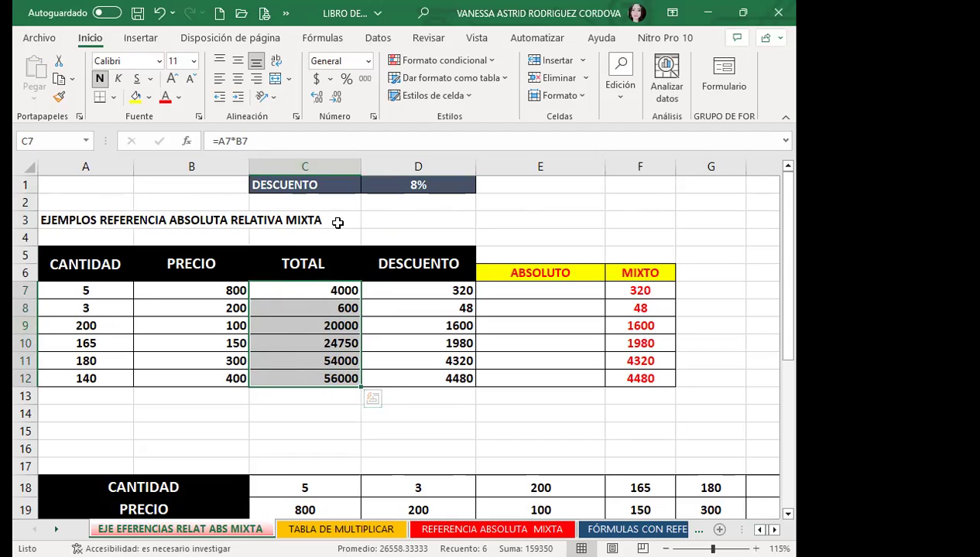
click(388, 187)
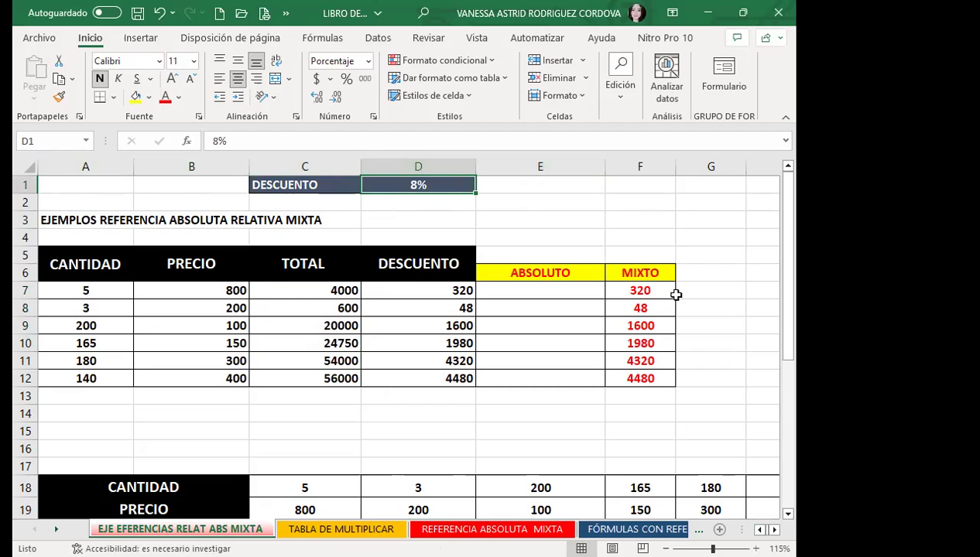
click(668, 291)
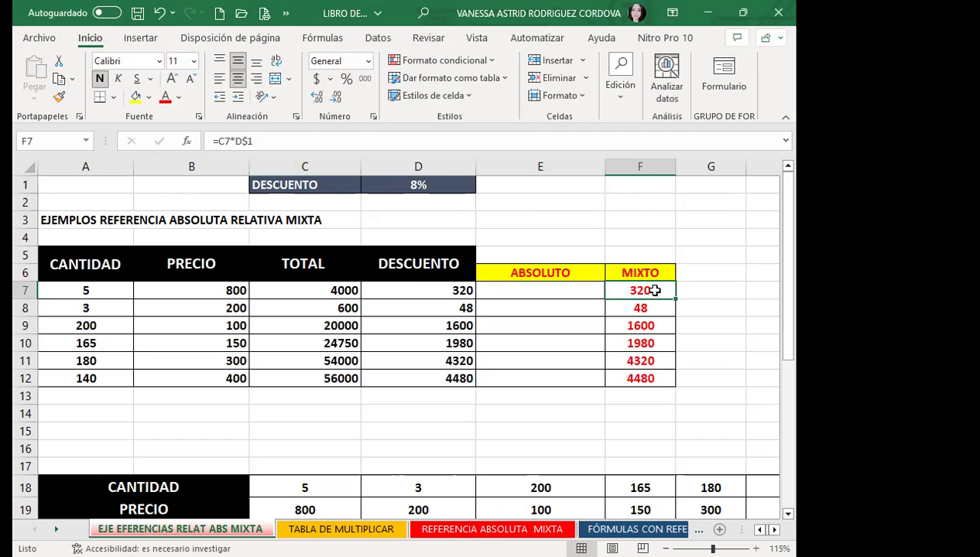
drag(672, 298, 659, 387)
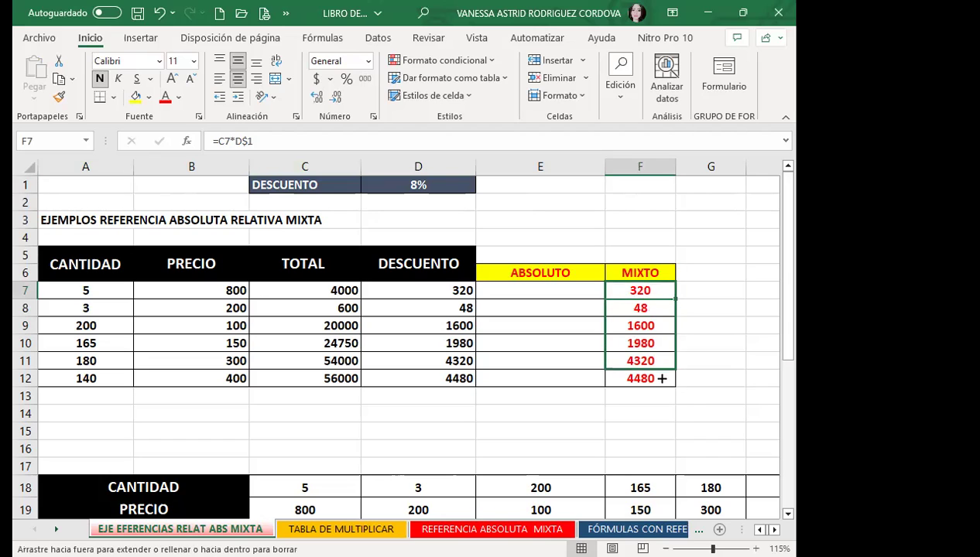
click(627, 308)
click(624, 292)
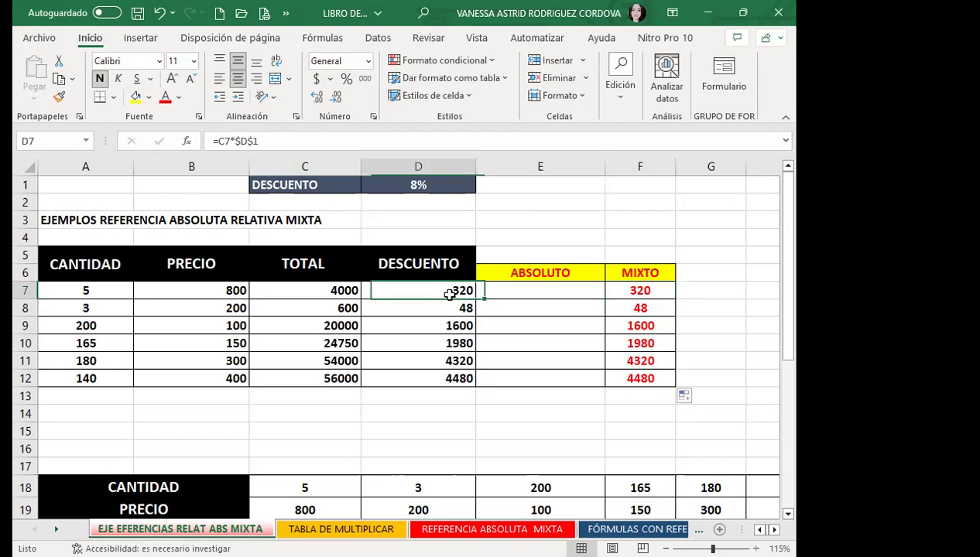
drag(422, 289, 645, 378)
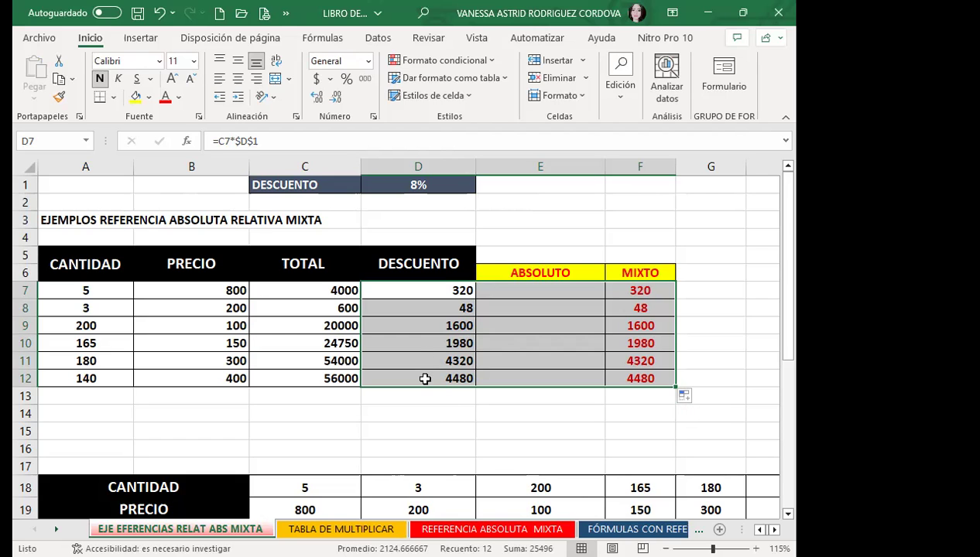
scroll(425, 379, down, 2)
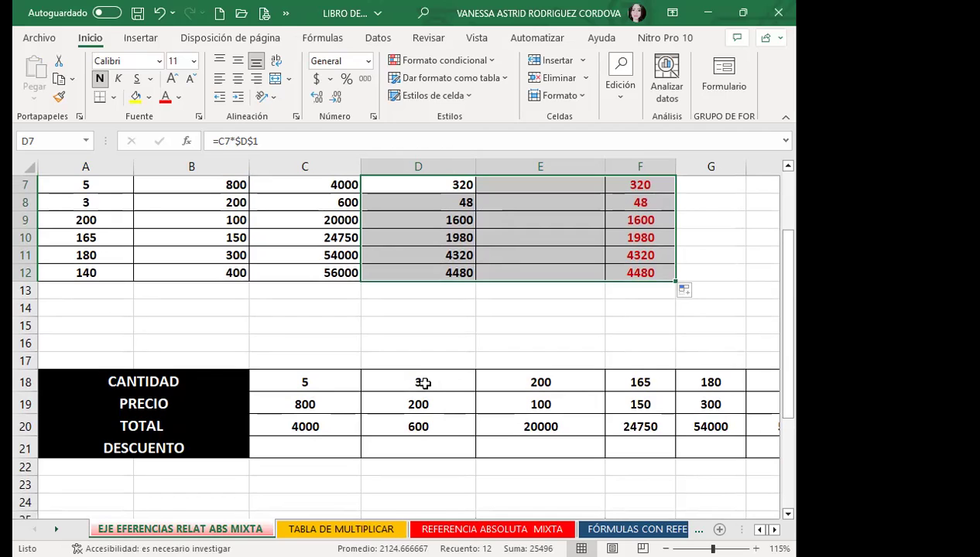
click(325, 448)
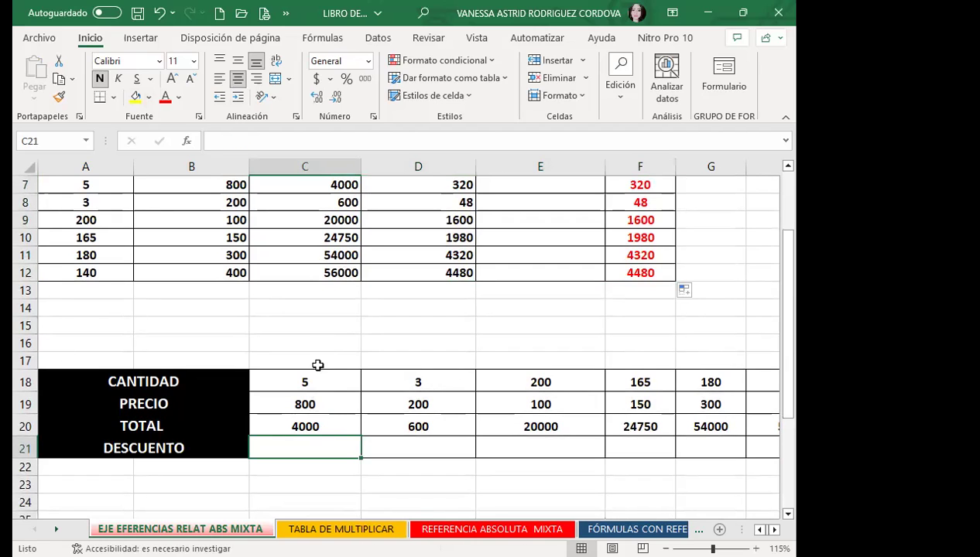
scroll(310, 352, up, 2)
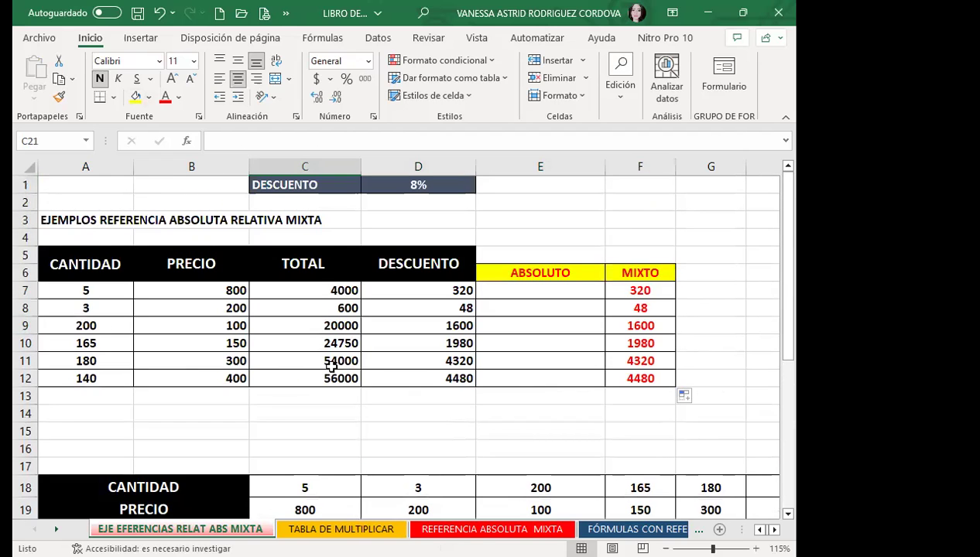
scroll(328, 390, down, 1)
scroll(324, 407, down, 1)
scroll(324, 407, down, 1)
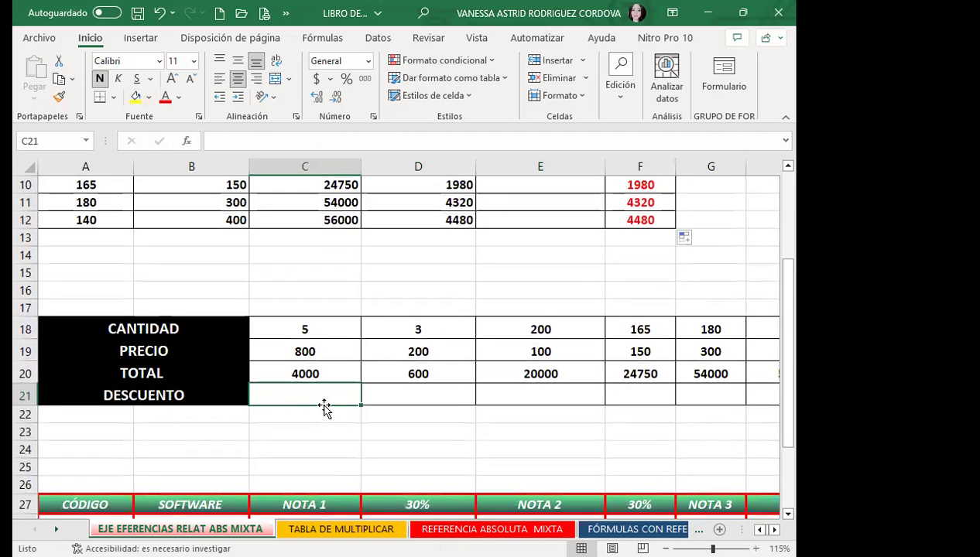
Enter =C20*D$1 in C21, multiplying the 4000 total by the row-fixed 8% in D1
click(324, 373)
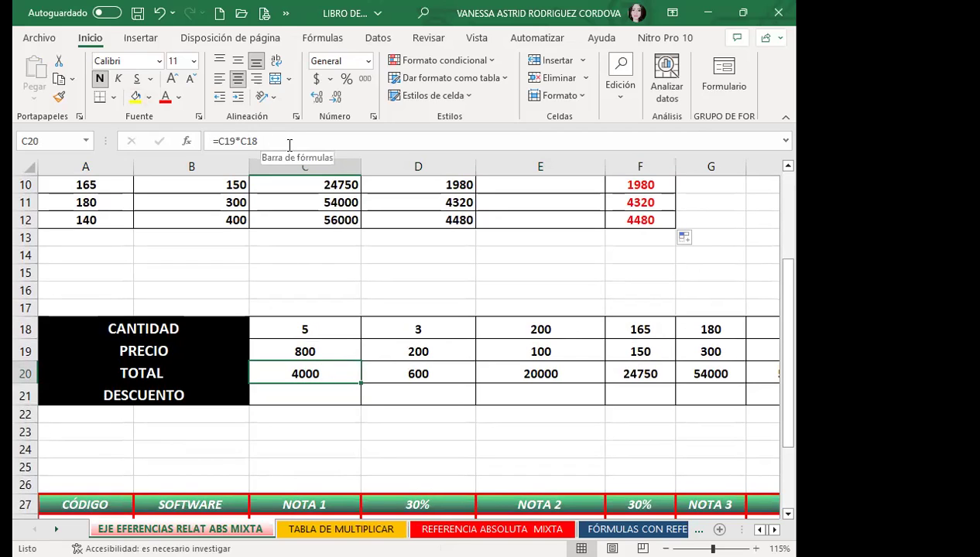
click(301, 390)
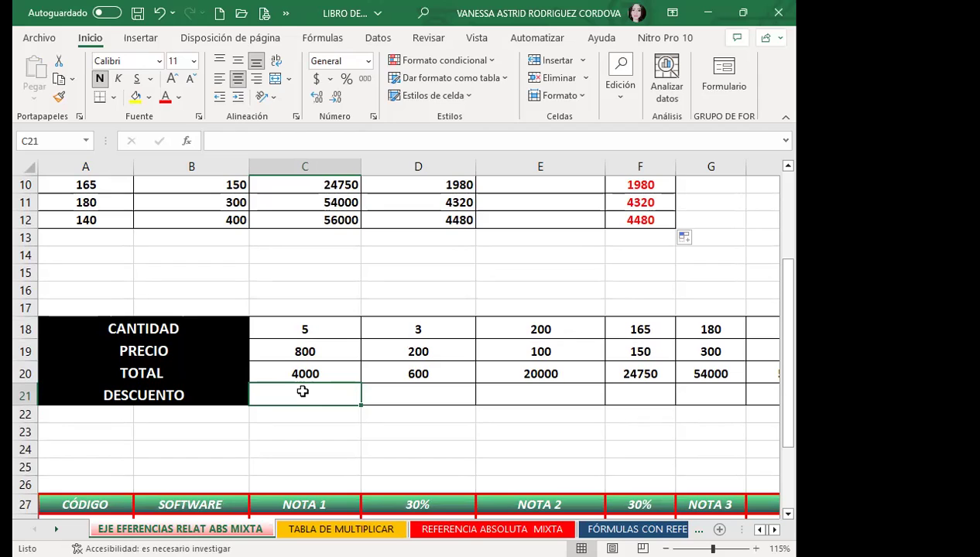
text(=)
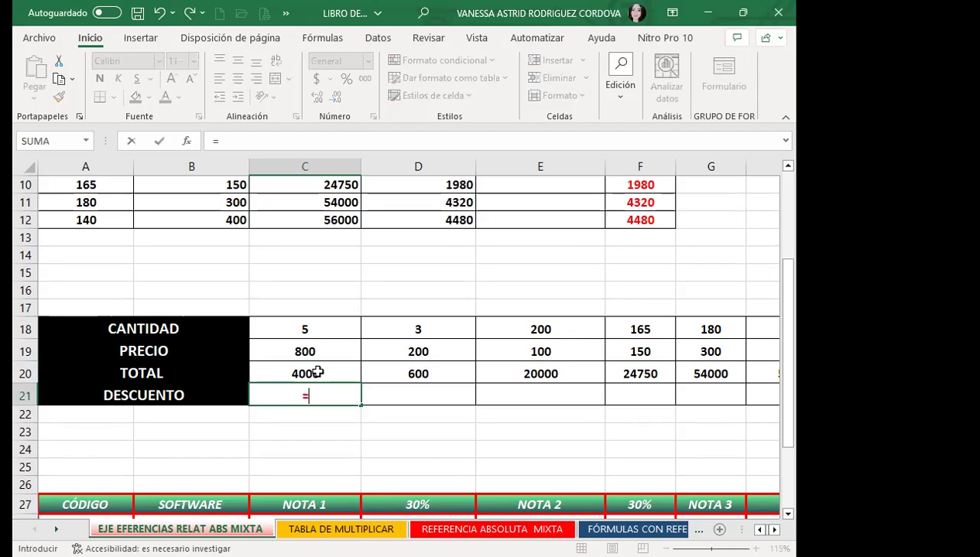
click(316, 373)
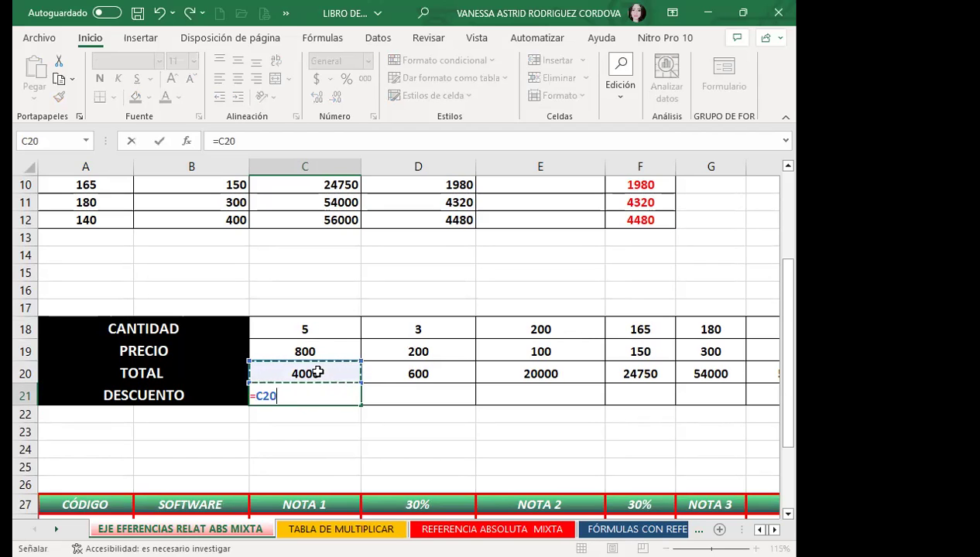
text(*)
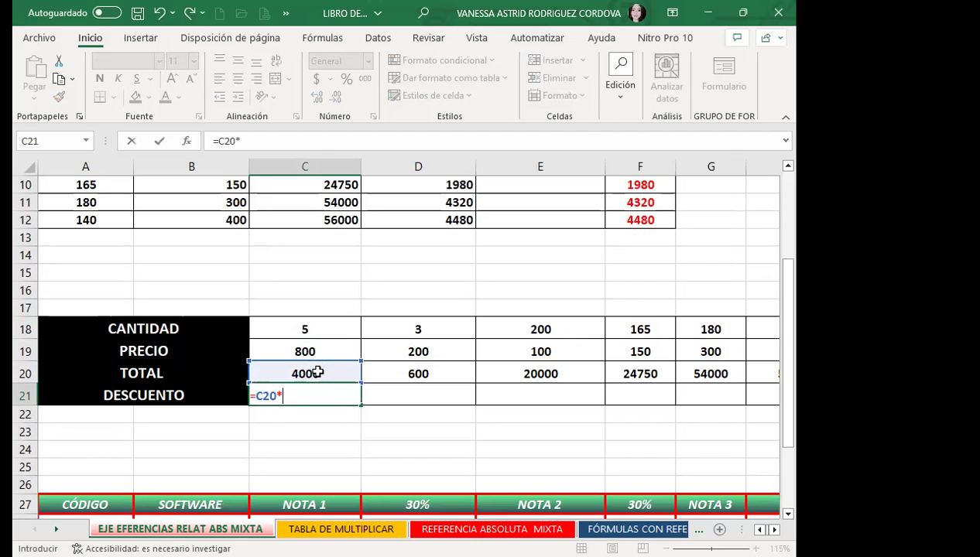
scroll(427, 273, up, 3)
click(413, 186)
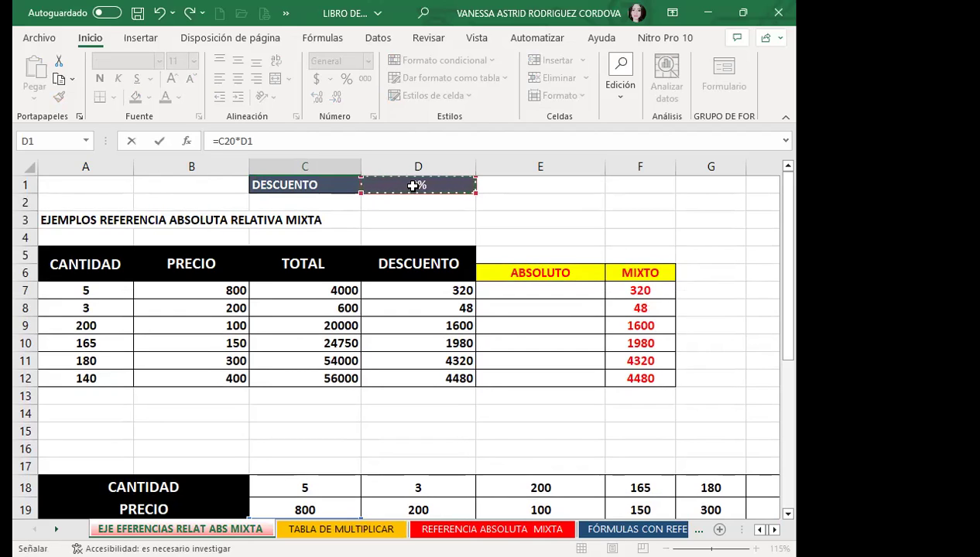
scroll(383, 295, down, 2)
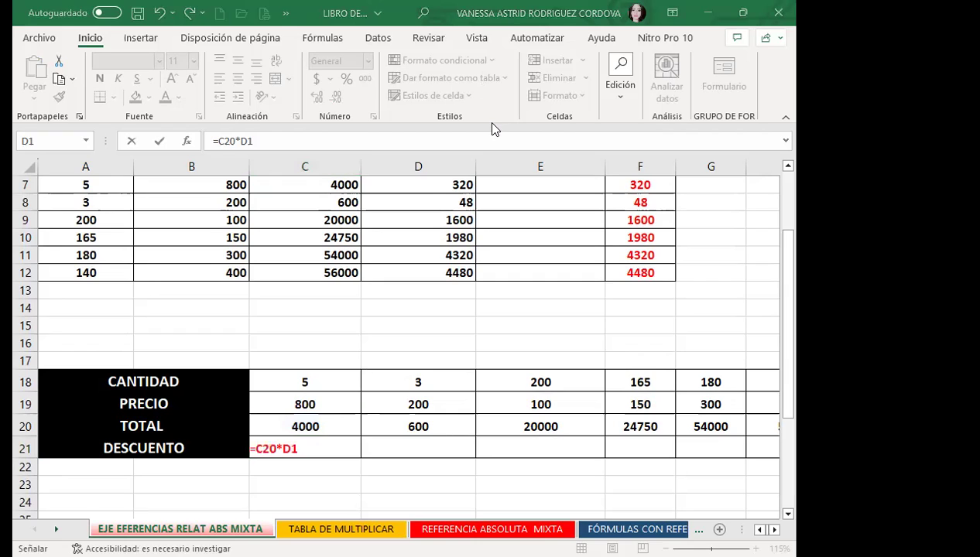
click(307, 448)
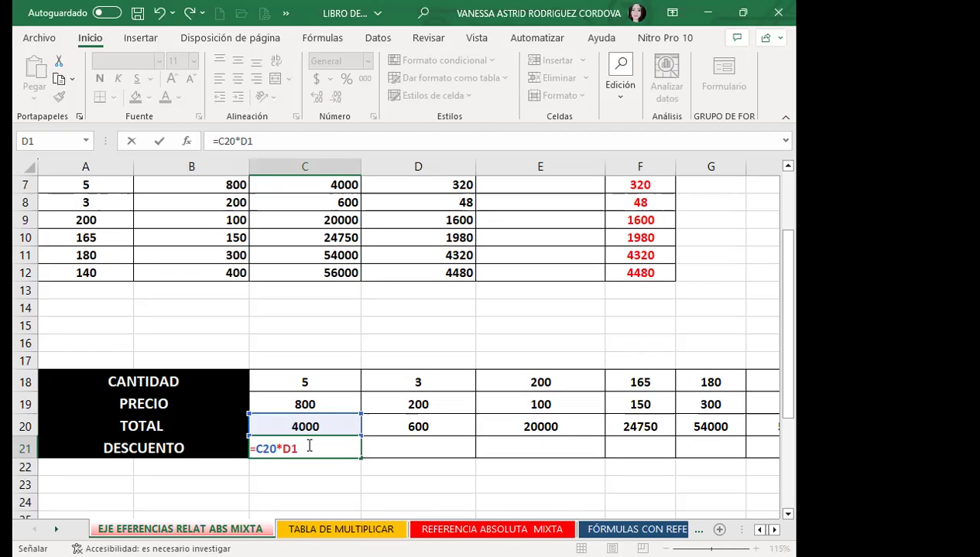
key(F4)
key(F4)
key(Return)
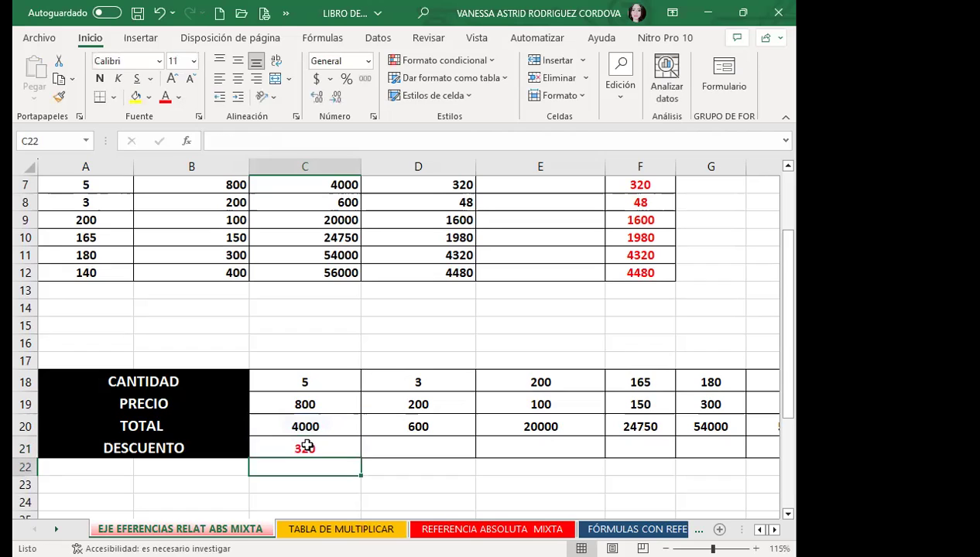
Try dragging the C21 formula across row 21, then return to C21
click(307, 447)
mouse_move(362, 460)
mouse_down()
mouse_move(630, 438)
mouse_move(617, 441)
mouse_up()
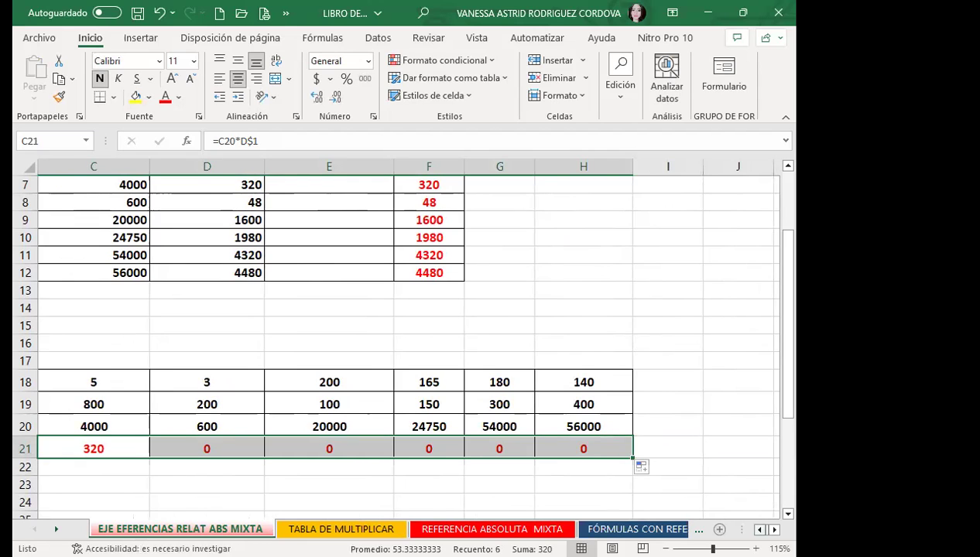
scroll(429, 465, left, 1)
scroll(429, 465, left, 1)
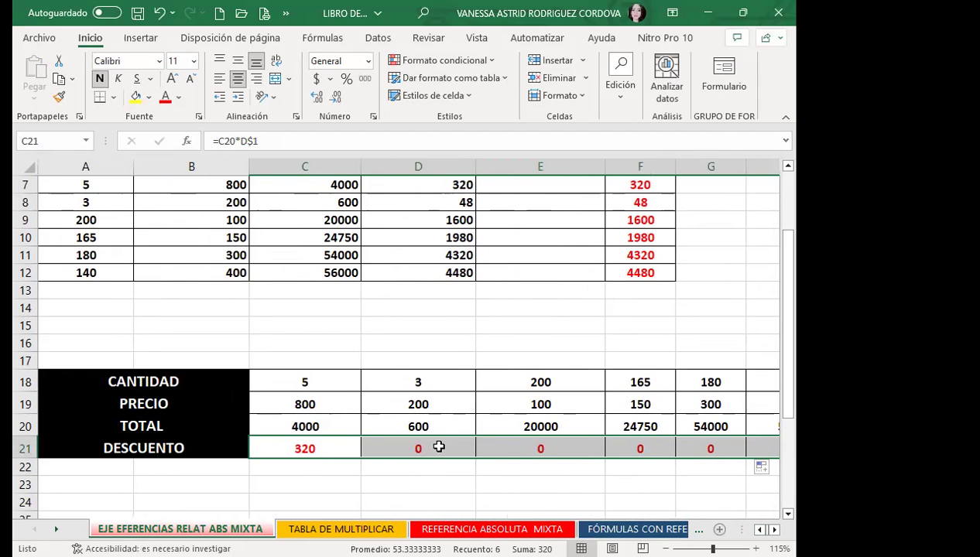
click(317, 443)
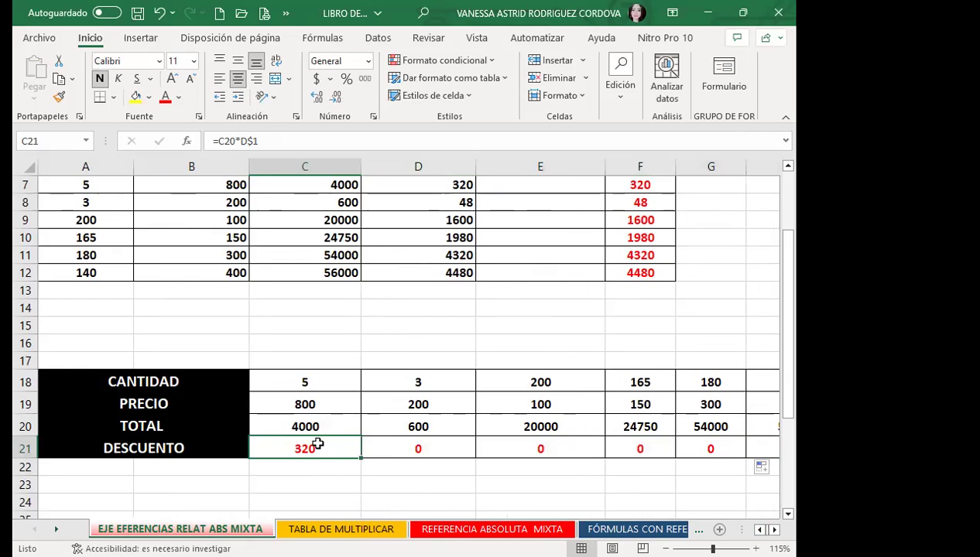
key(ctrl+c)
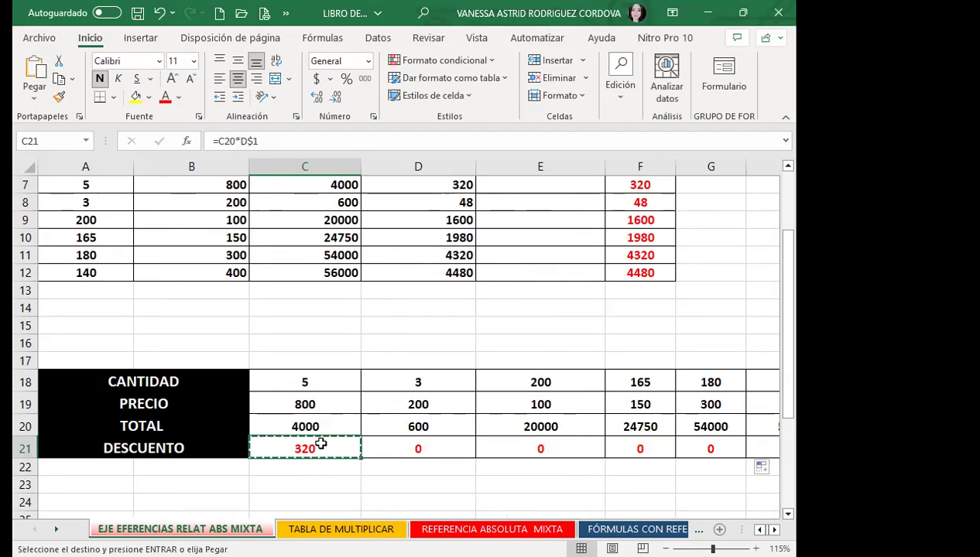
key(Escape)
Change C21 to =C20*$D1 and fill it across to H21, giving 320 through 4480
double_click(329, 449)
key(F4)
key(F4)
key(F4)
key(F4)
key(F4)
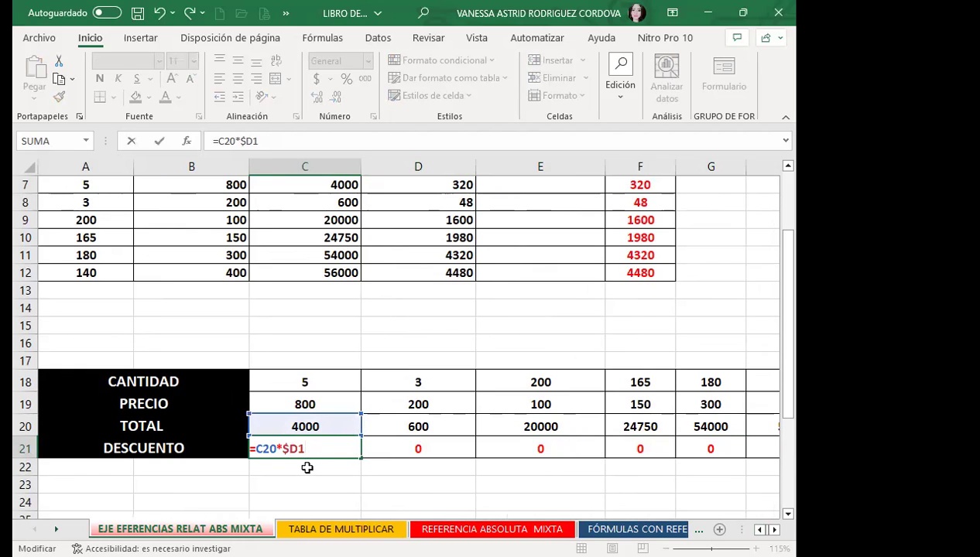
key(Return)
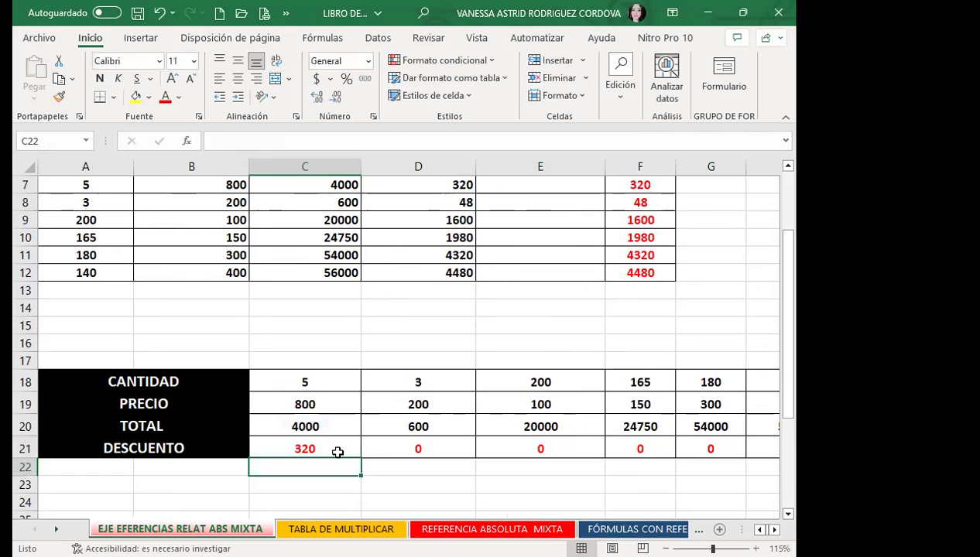
click(337, 452)
drag(361, 457, 743, 452)
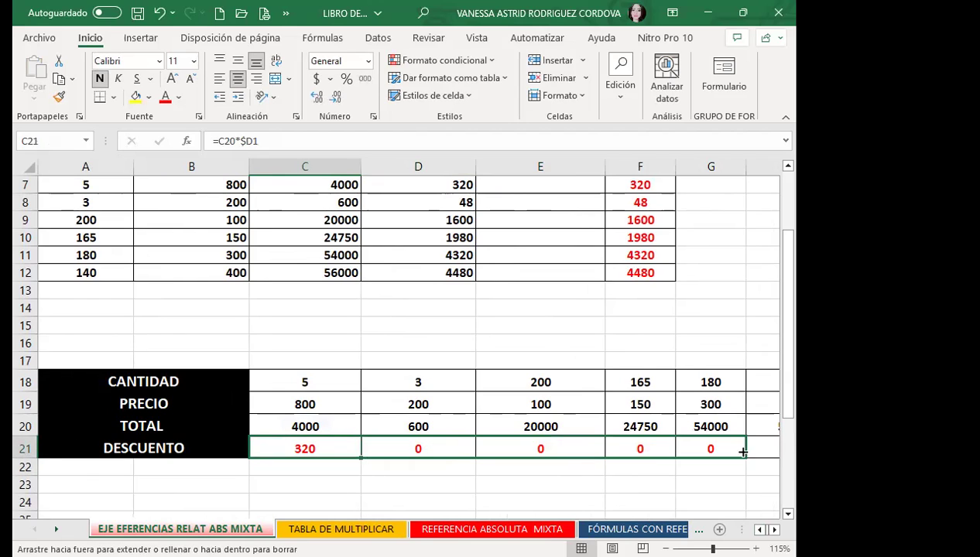
drag(743, 452, 611, 453)
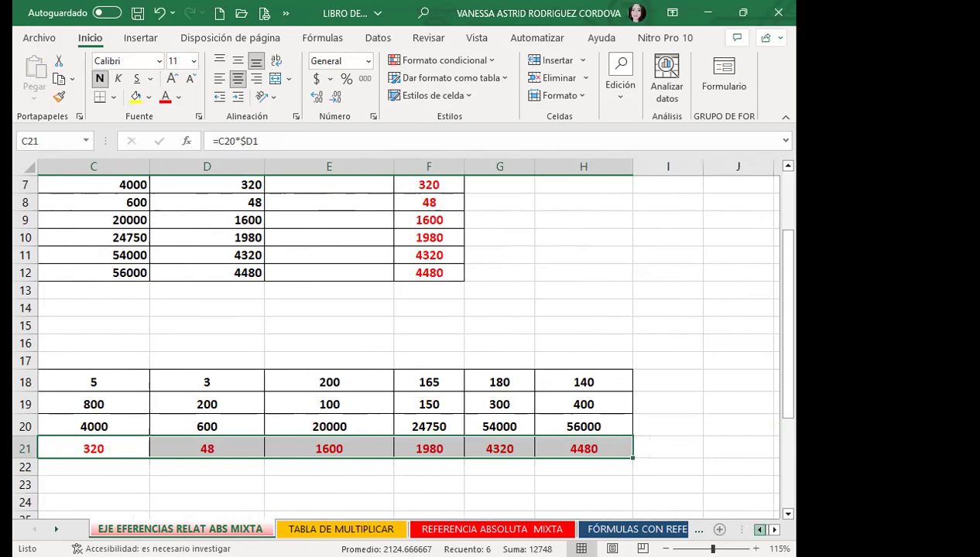
scroll(512, 473, left, 1)
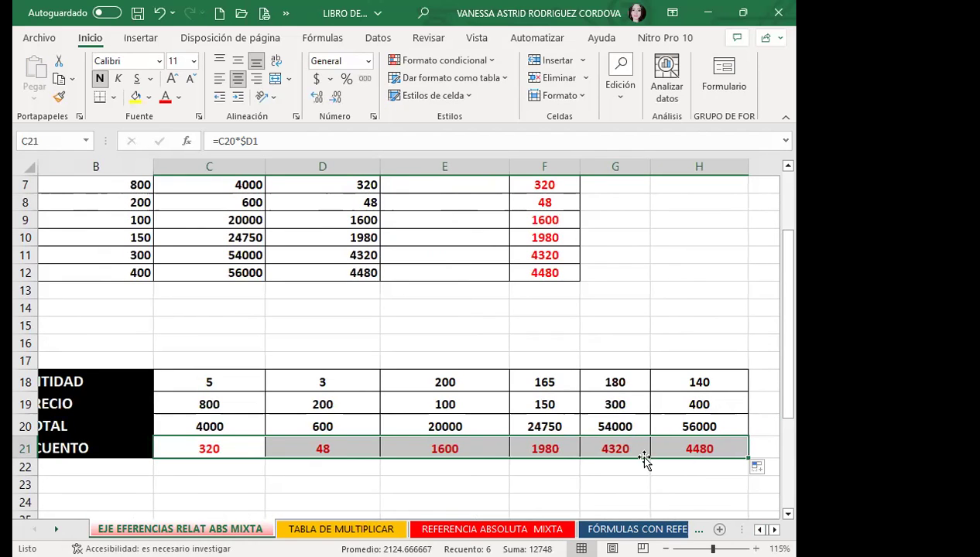
scroll(444, 264, up, 2)
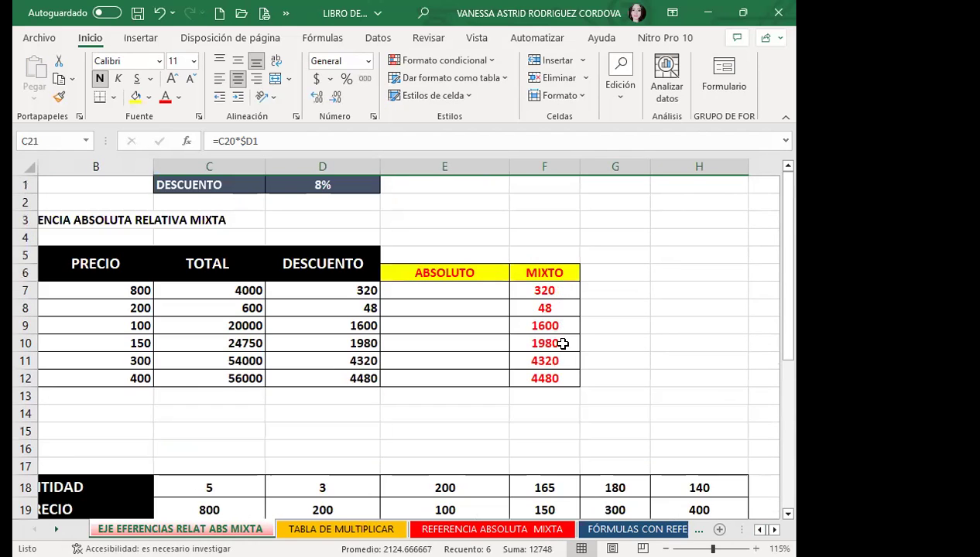
scroll(569, 394, down, 2)
scroll(309, 377, down, 1)
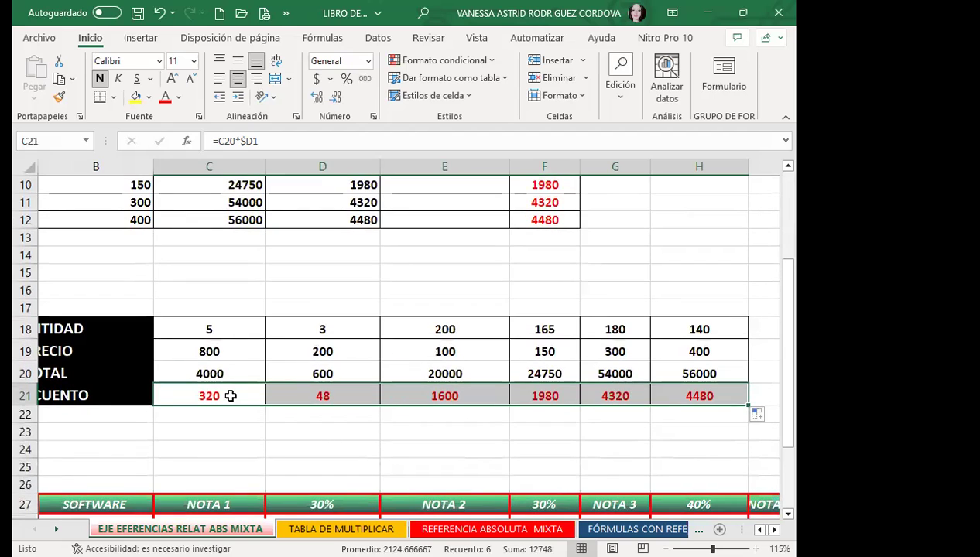
click(231, 395)
scroll(231, 387, up, 1)
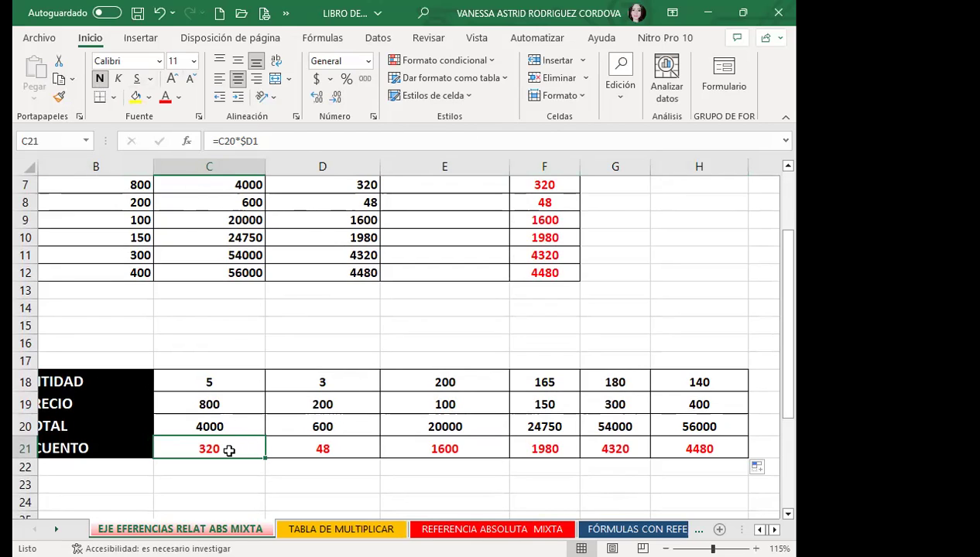
click(535, 251)
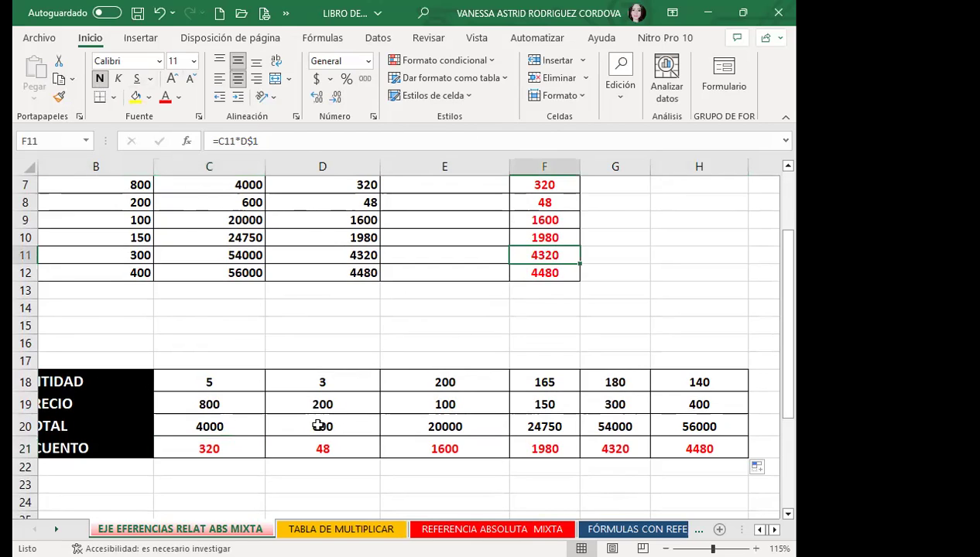
click(238, 451)
click(536, 240)
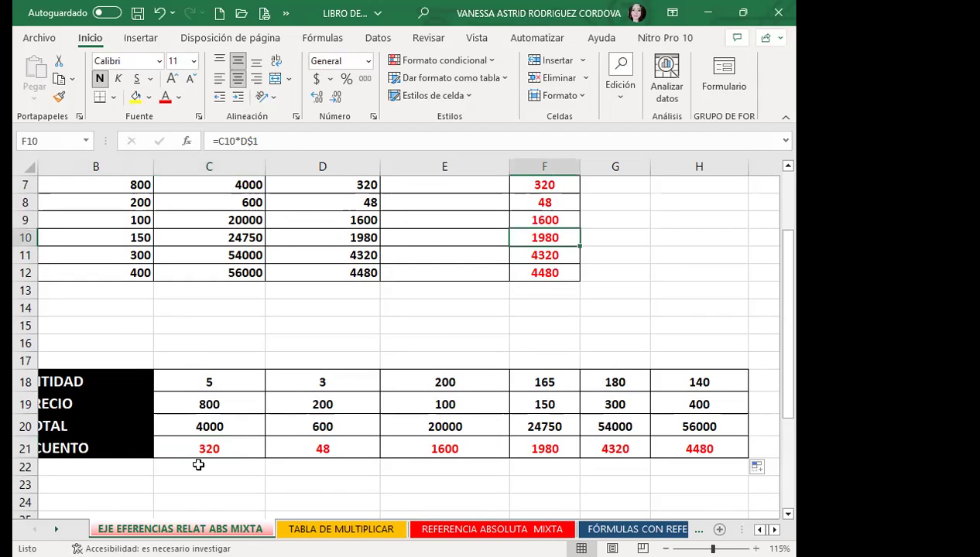
click(235, 449)
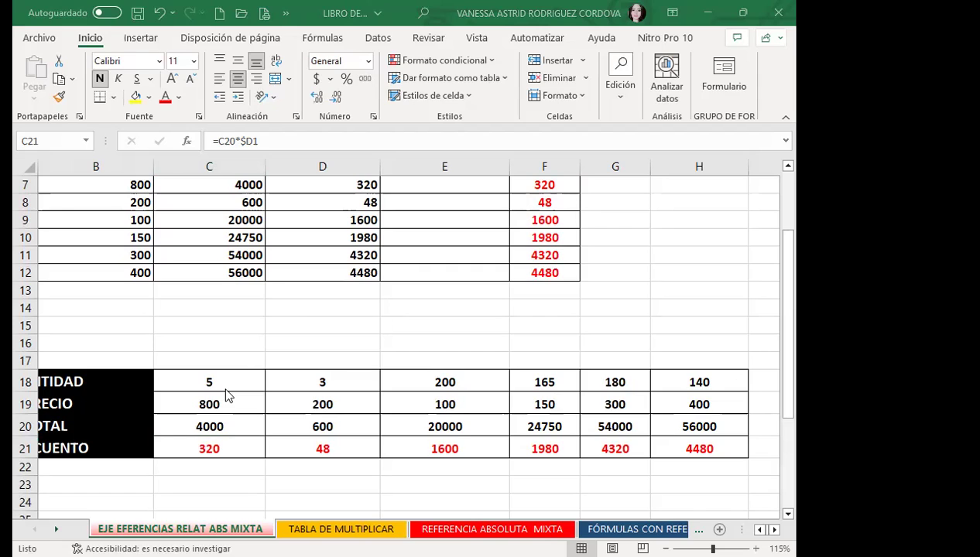
click(232, 446)
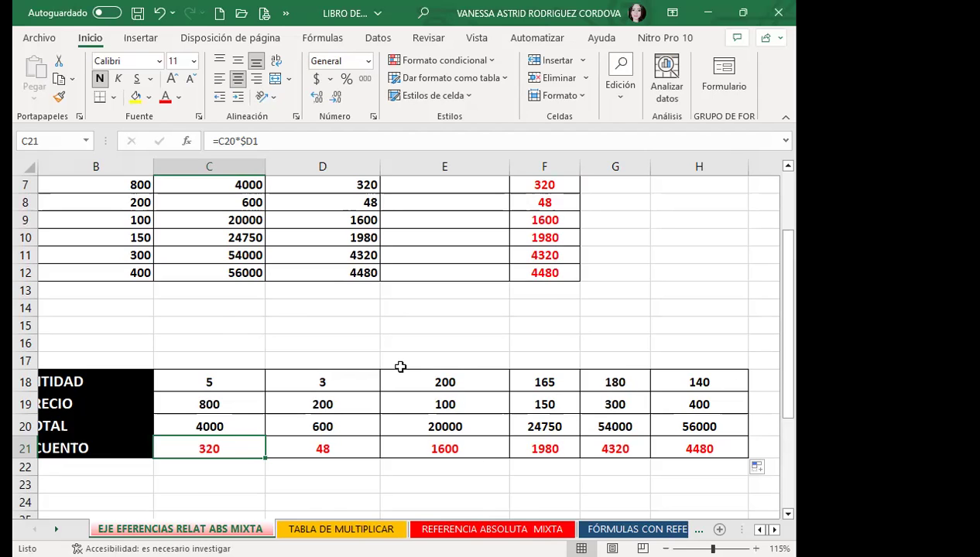
Review the grades table's weight headers: 30% in D27 and F27, 40% in H27
scroll(297, 396, down, 2)
scroll(286, 397, down, 2)
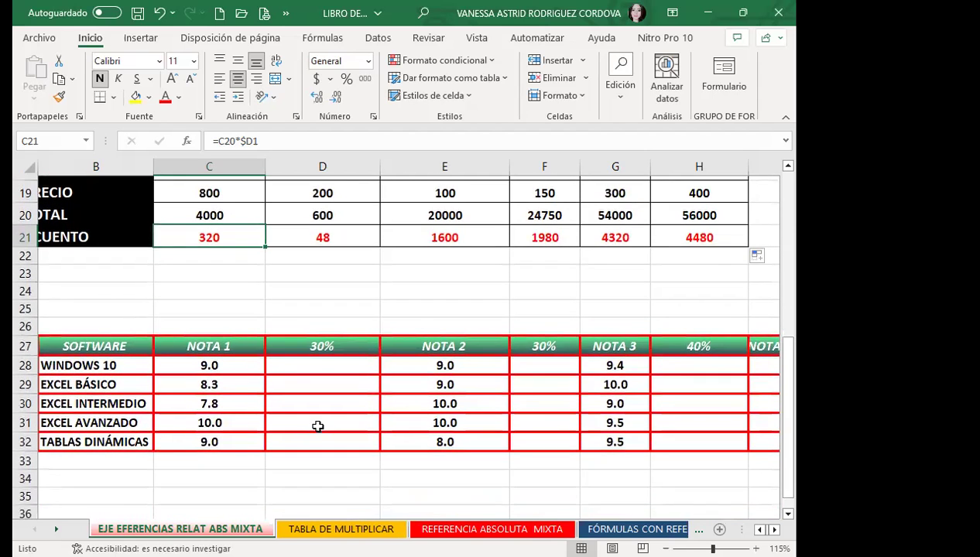
scroll(317, 426, down, 1)
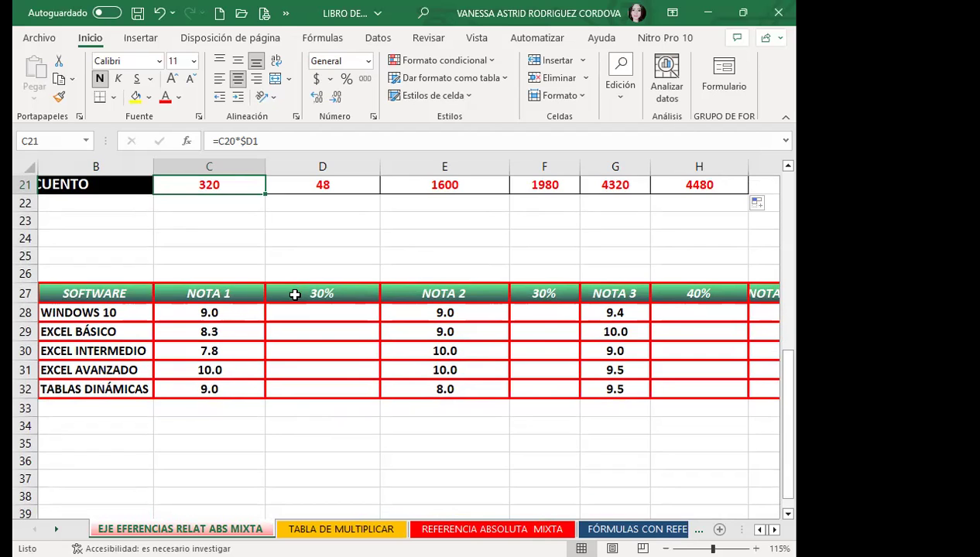
click(284, 293)
click(531, 291)
click(687, 302)
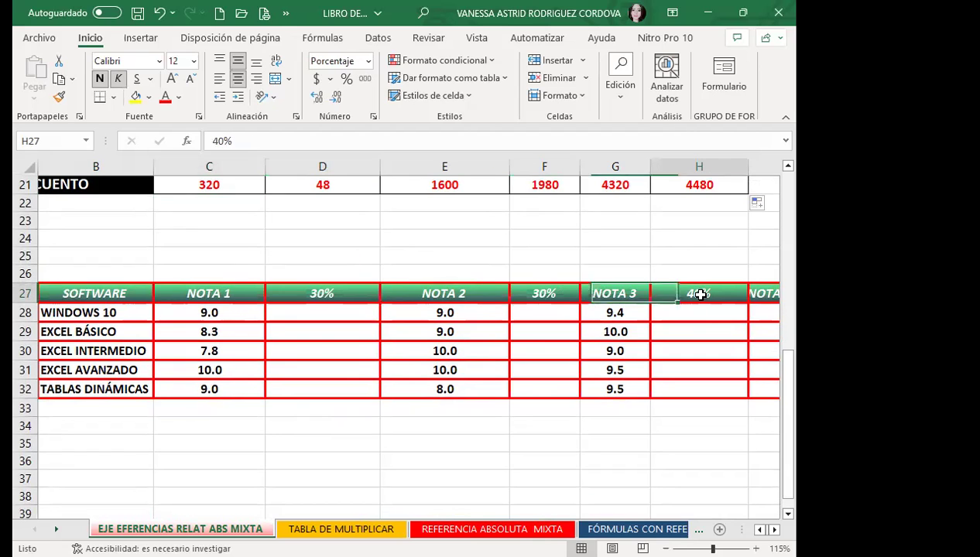
click(351, 300)
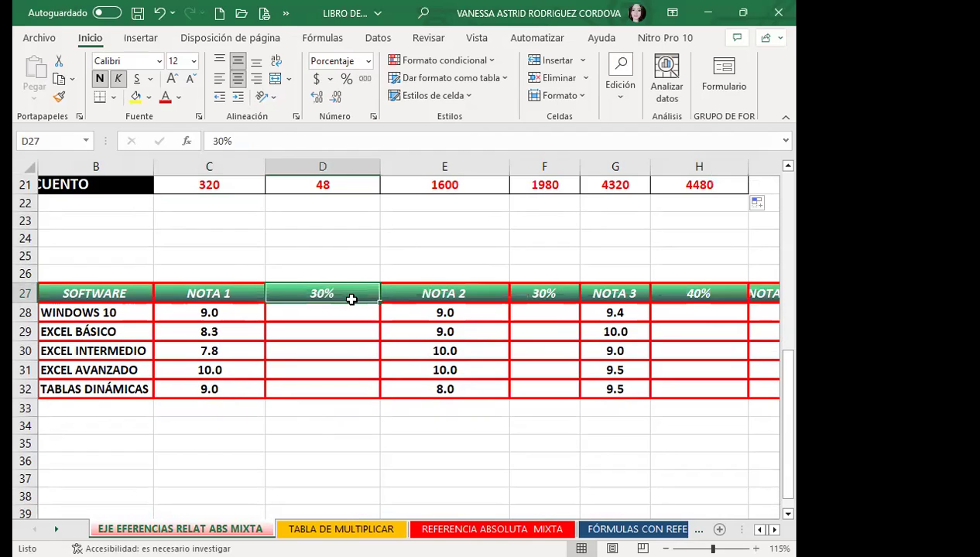
Enter =C28*30% in D28 and fill it down to D32
click(344, 316)
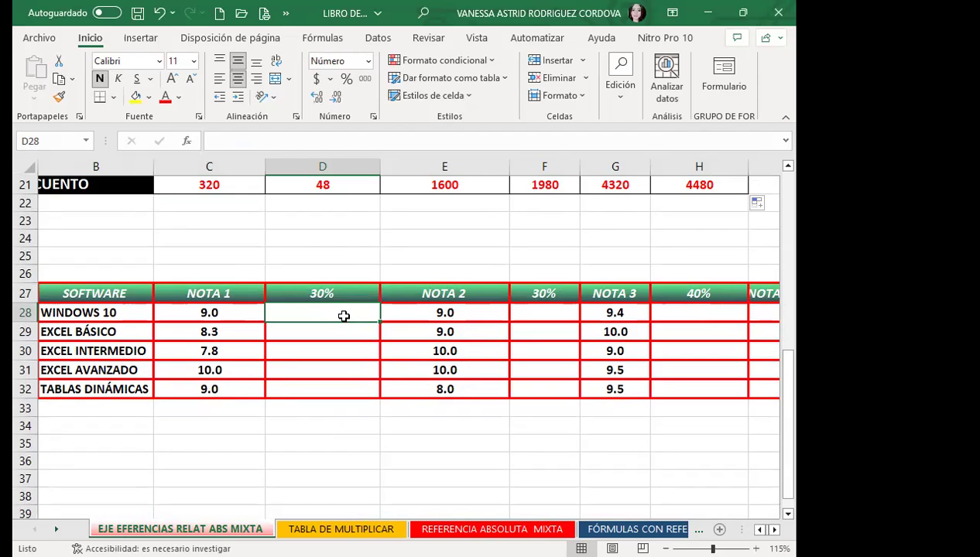
text(=)
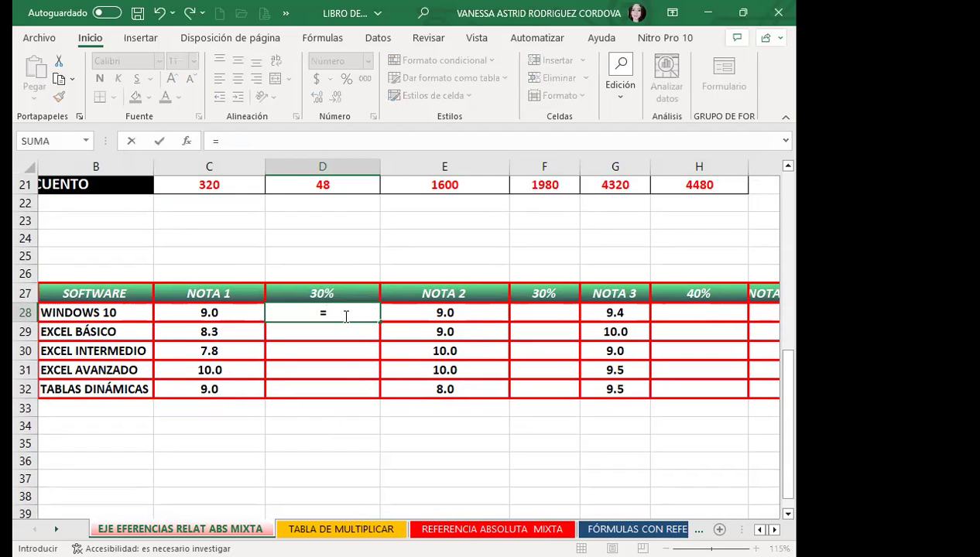
click(236, 312)
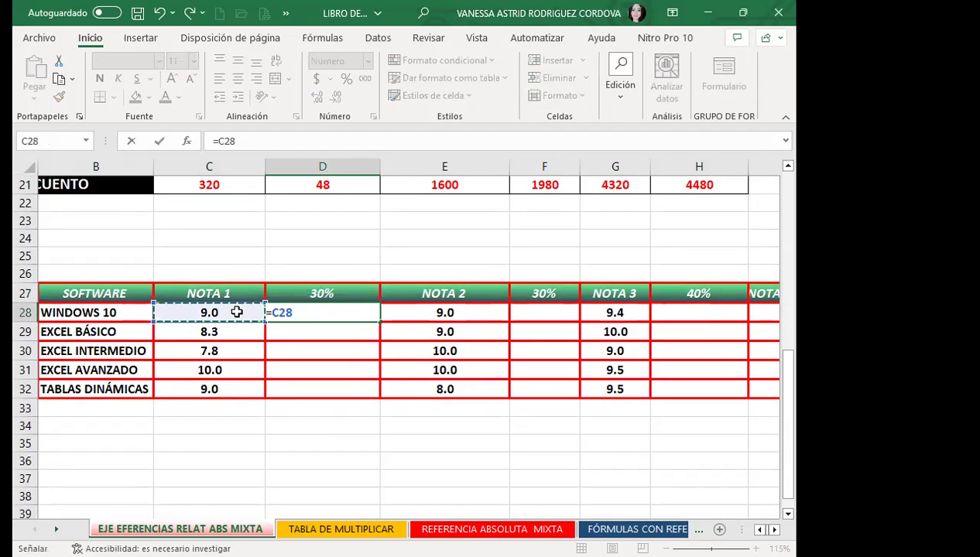
text(*30%)
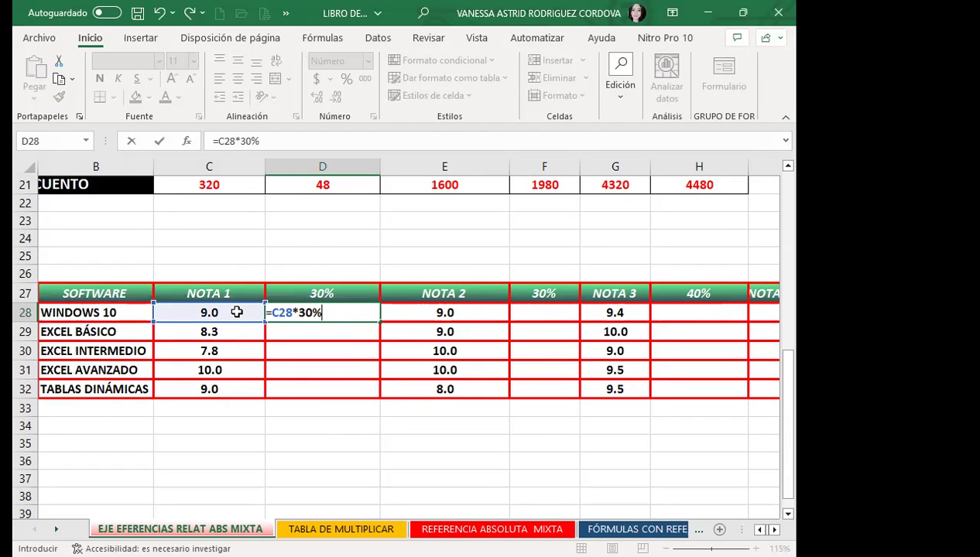
key(Return)
click(308, 312)
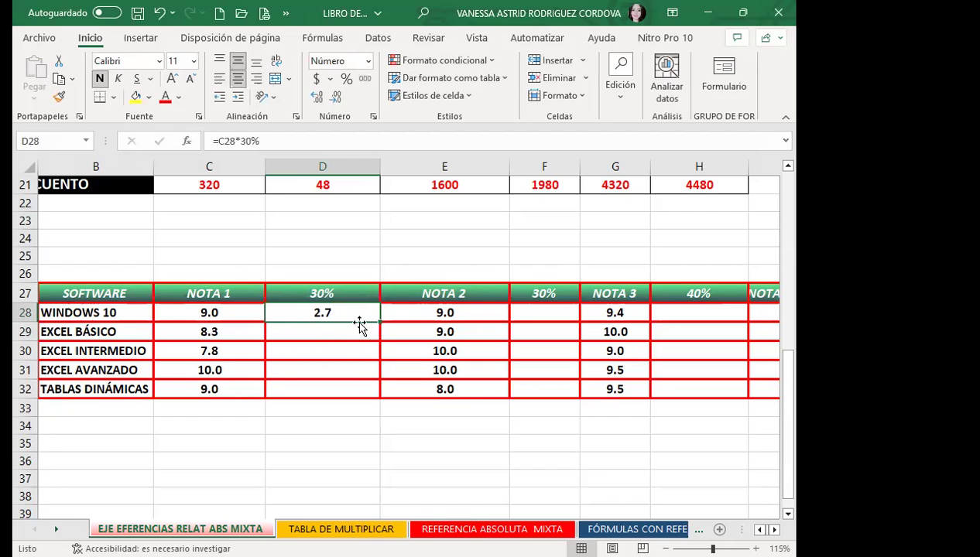
drag(382, 329, 367, 392)
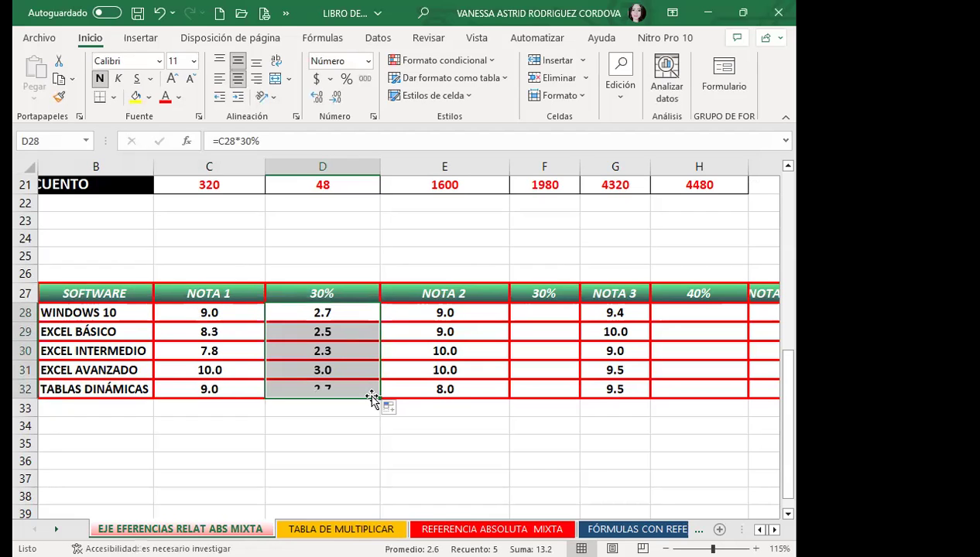
Check the copied formulas in D28:D32, which give 2.7, 2.5, 2.3, 3.0 and 2.7
click(340, 318)
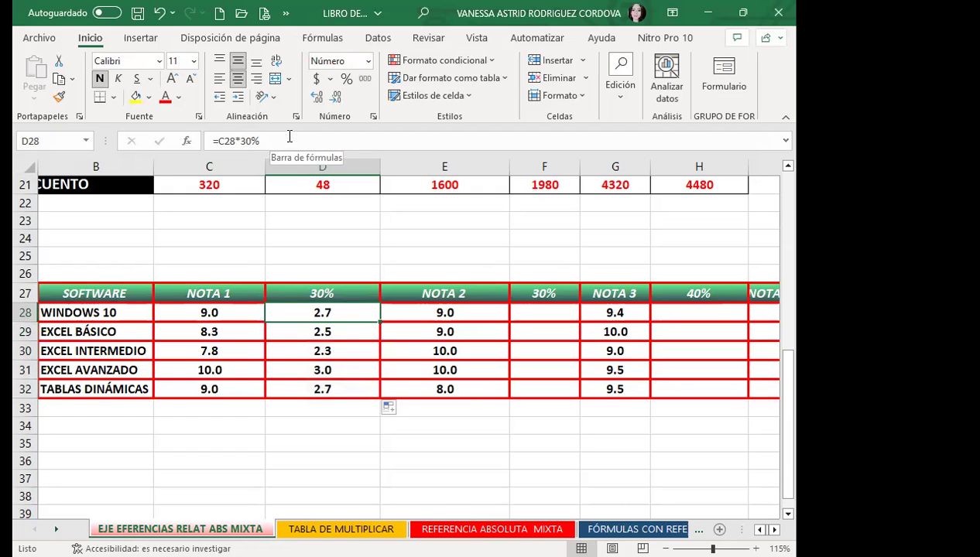
key(Down)
key(Down)
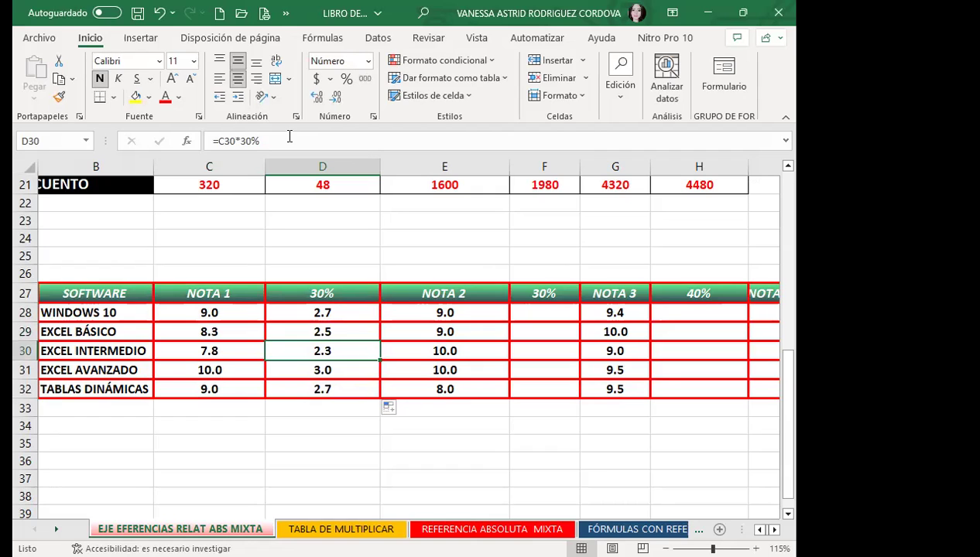
key(Down)
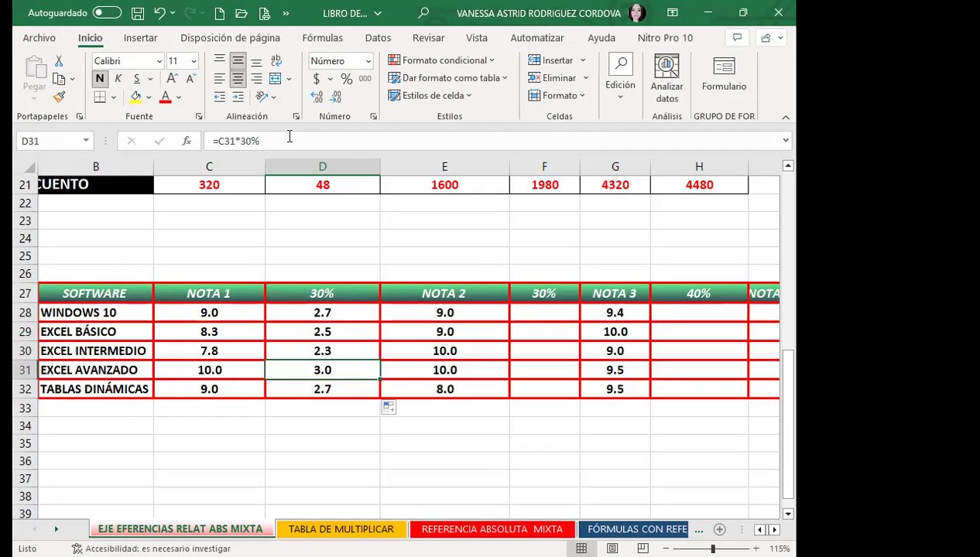
key(Down)
key(Up)
key(Up)
key(Up)
key(Up)
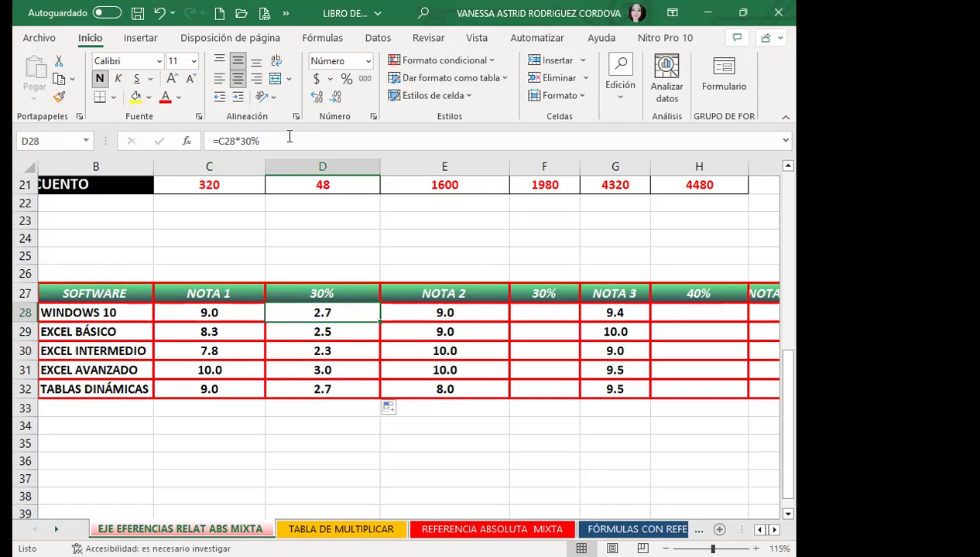
key(Left)
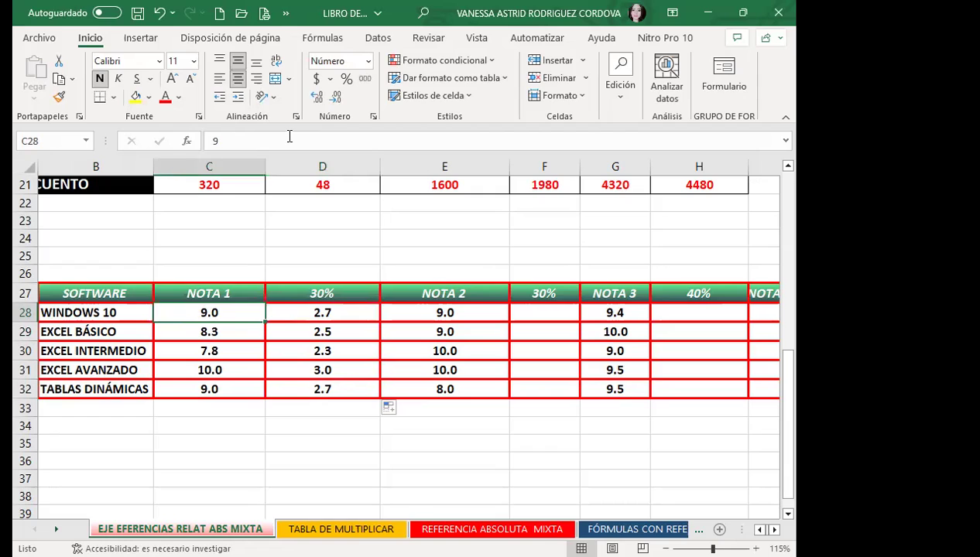
key(Right)
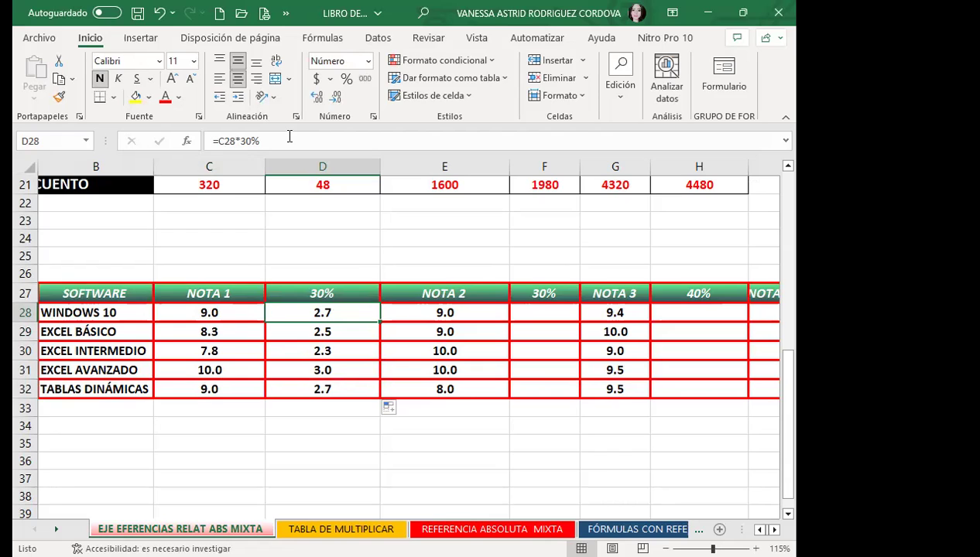
key(Down)
key(Down)
key(Down)
key(Down)
key(Up)
key(Up)
key(Up)
key(Up)
Enter =E28*$F$27 in F28 and fill it down to F32, giving 2.7, 2.7, 3.0, 3.0, 2.4
click(535, 308)
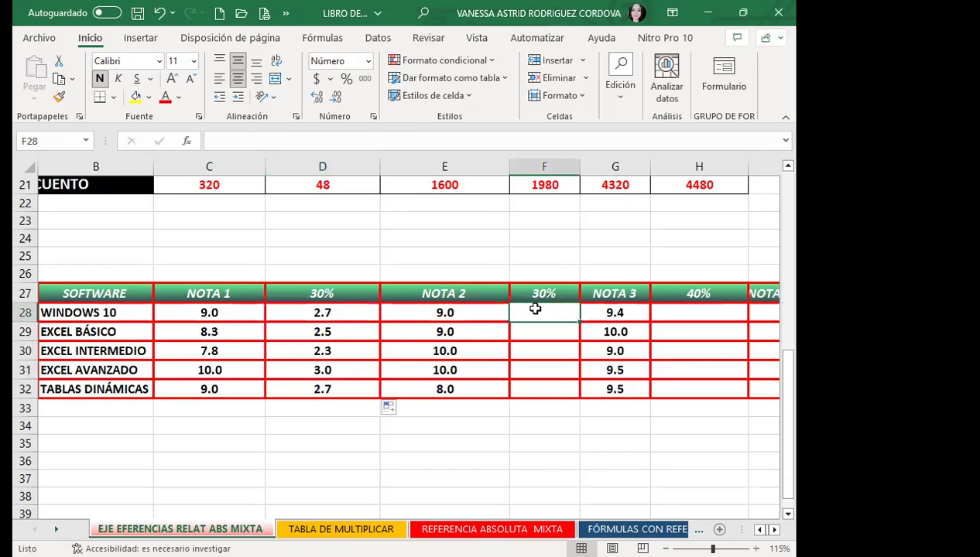
text(=)
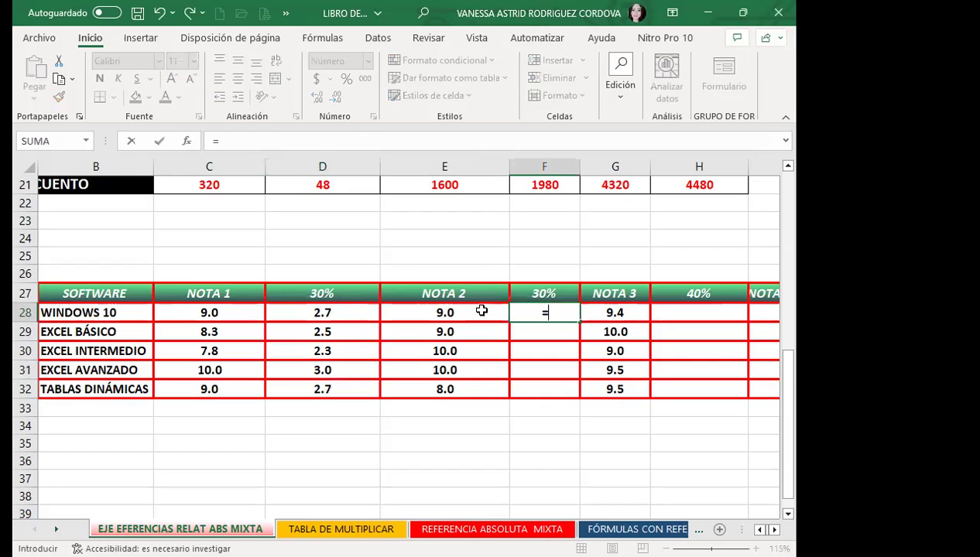
click(475, 316)
text(*)
click(541, 291)
key(F4)
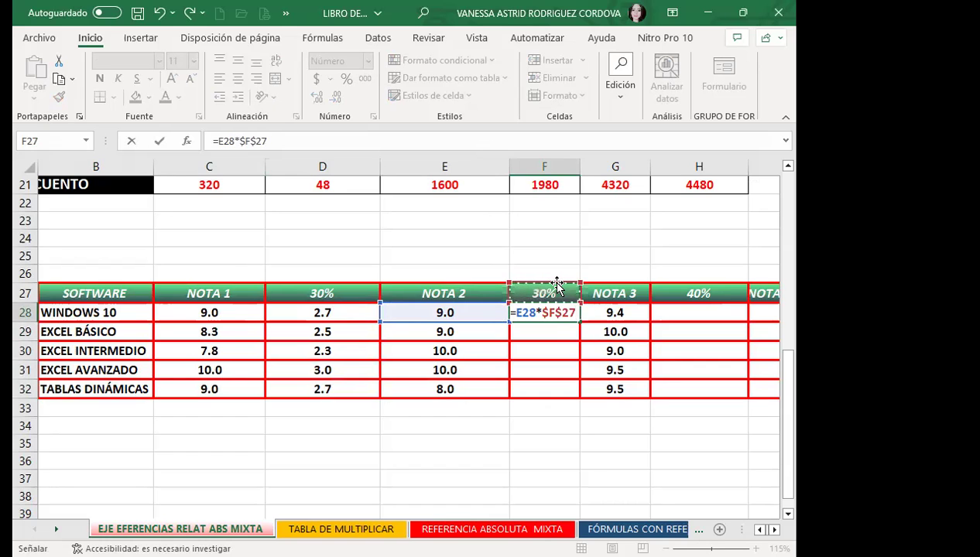
key(Return)
click(546, 312)
drag(579, 322, 570, 395)
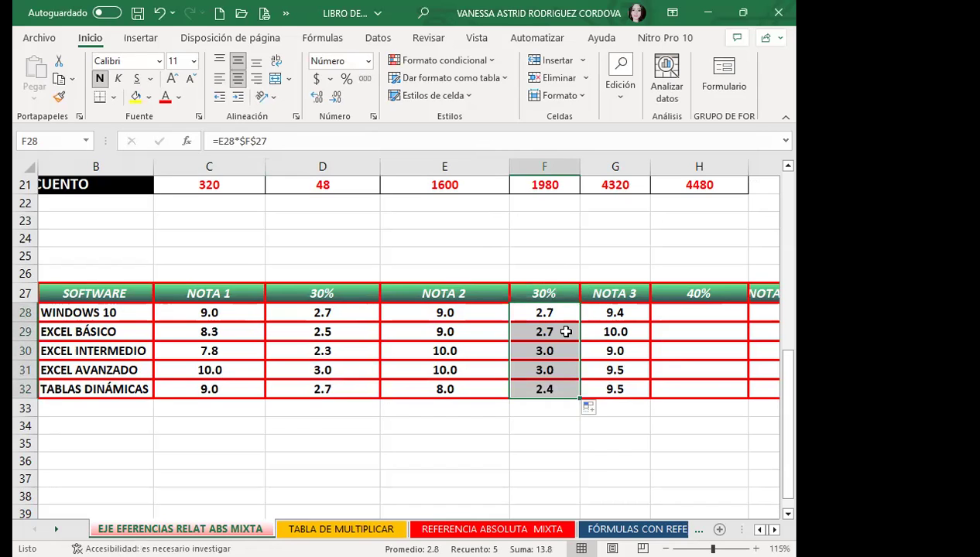
click(558, 353)
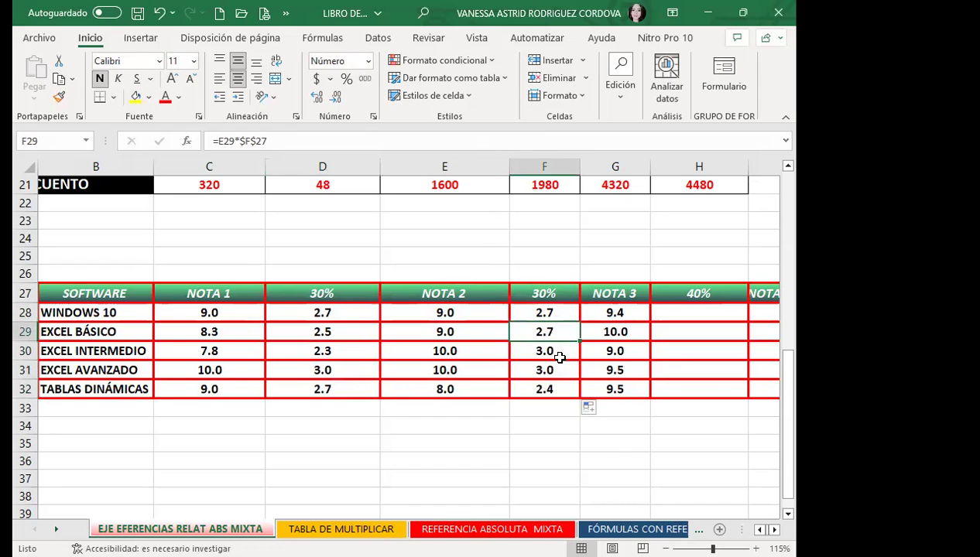
click(565, 312)
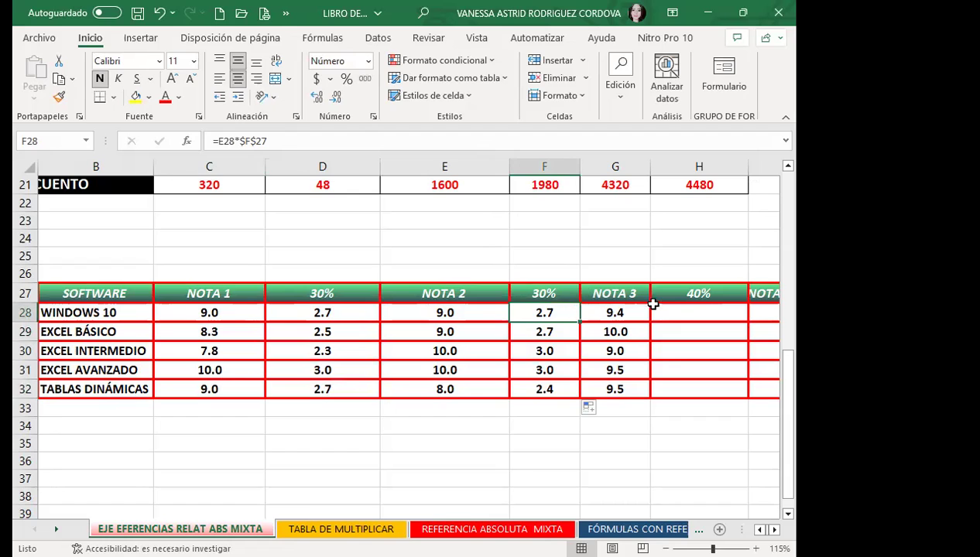
Enter =G28*H$27 in H28 and fill it down to H32, giving 3.8, 4.0, 3.6, 3.8, 3.8
click(679, 308)
text(=)
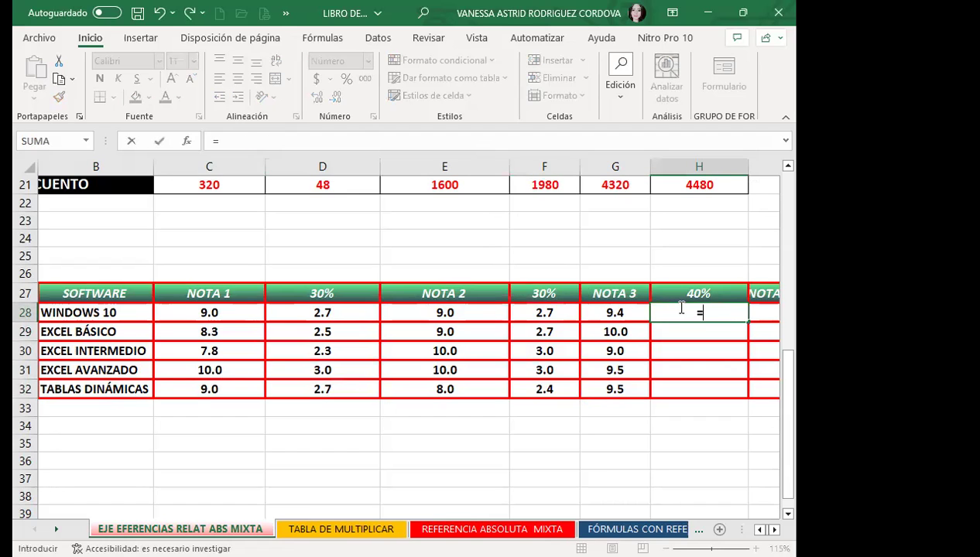
click(598, 313)
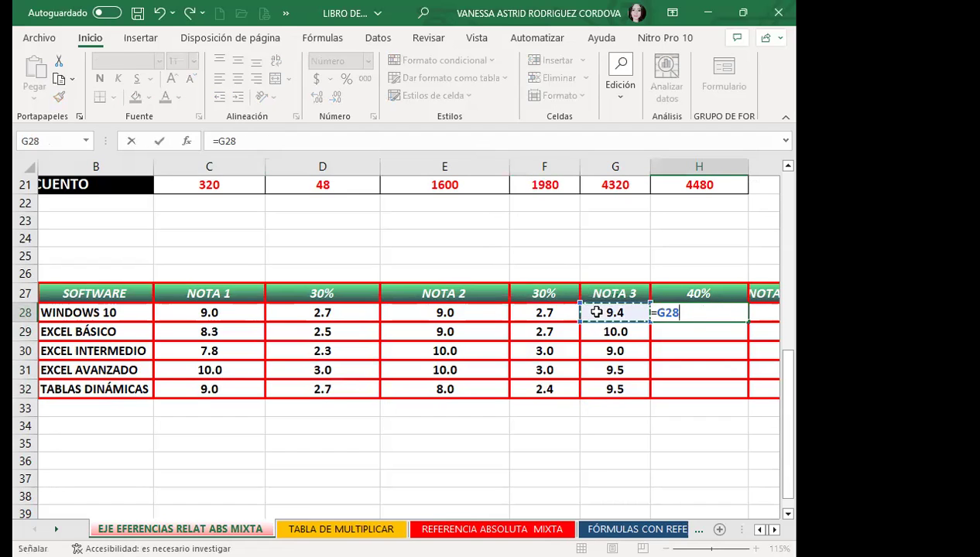
text(*)
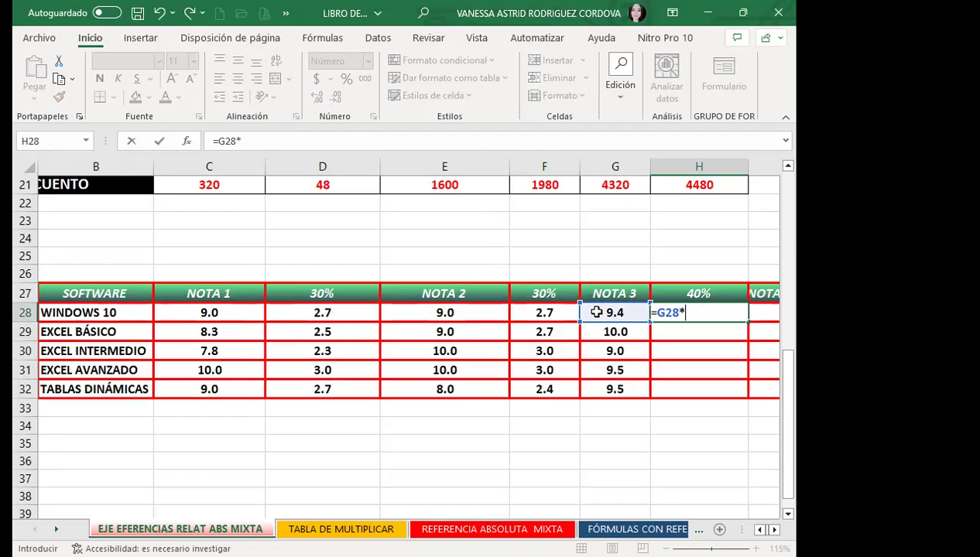
click(725, 294)
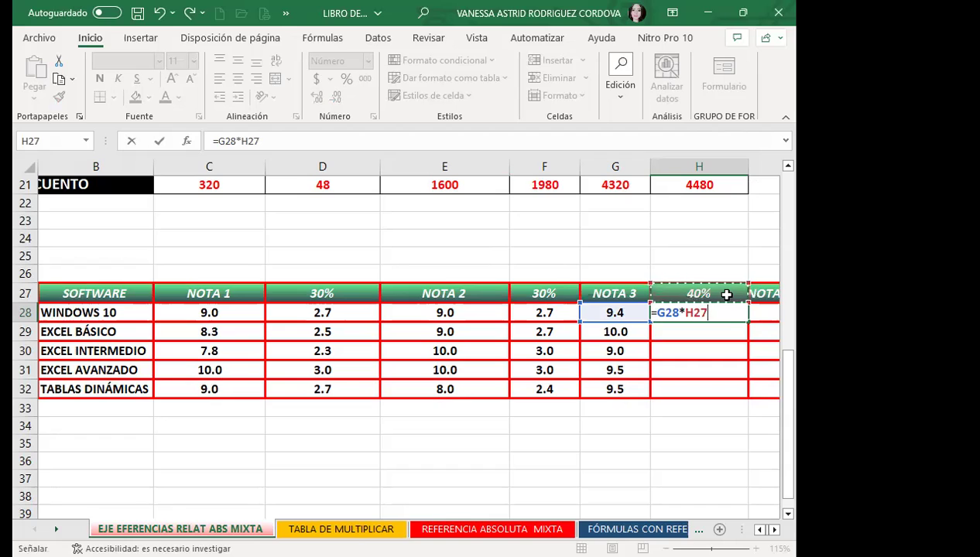
key(F4)
key(F4)
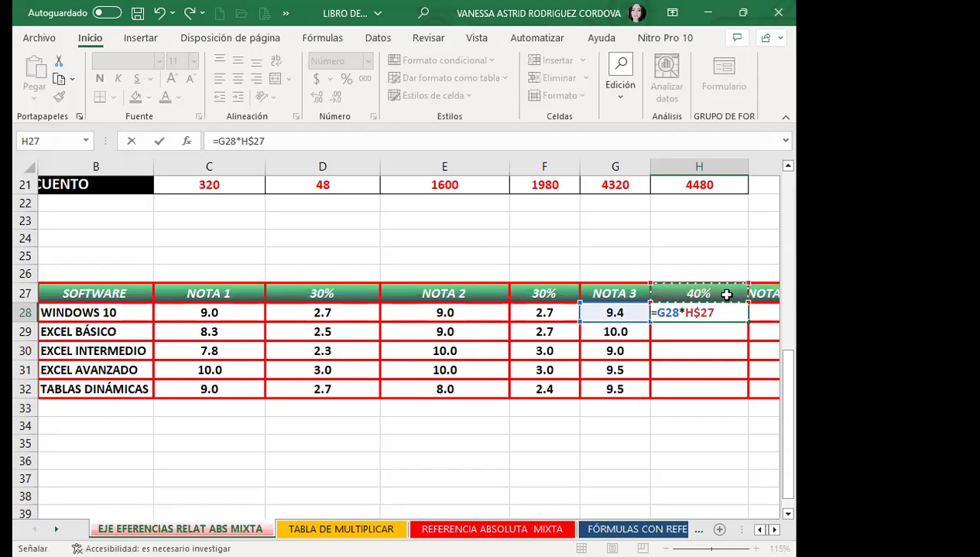
key(Return)
click(713, 310)
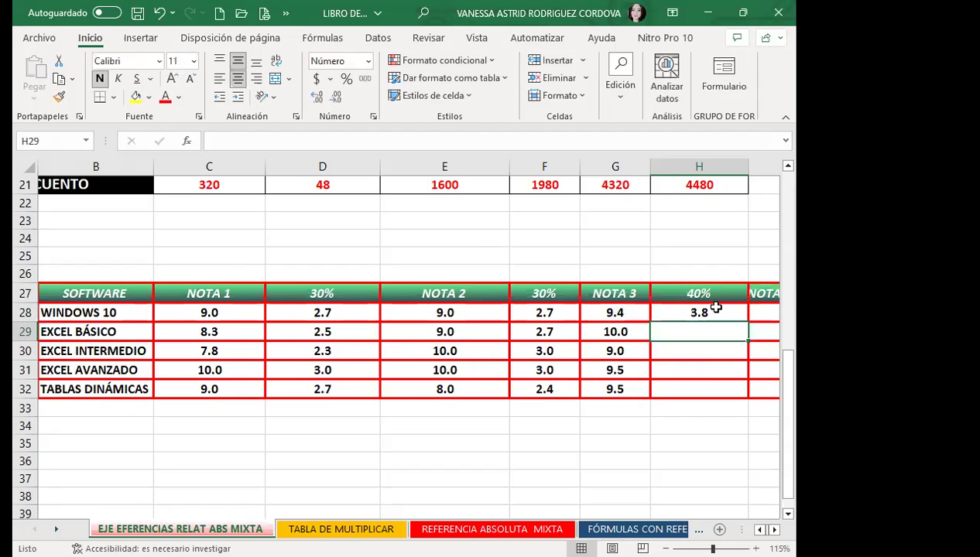
drag(748, 321, 742, 394)
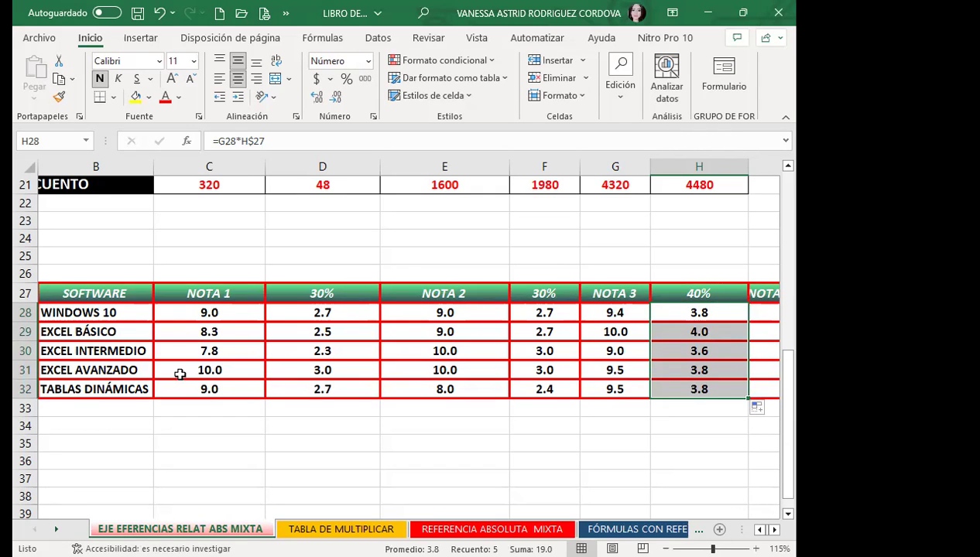
click(323, 310)
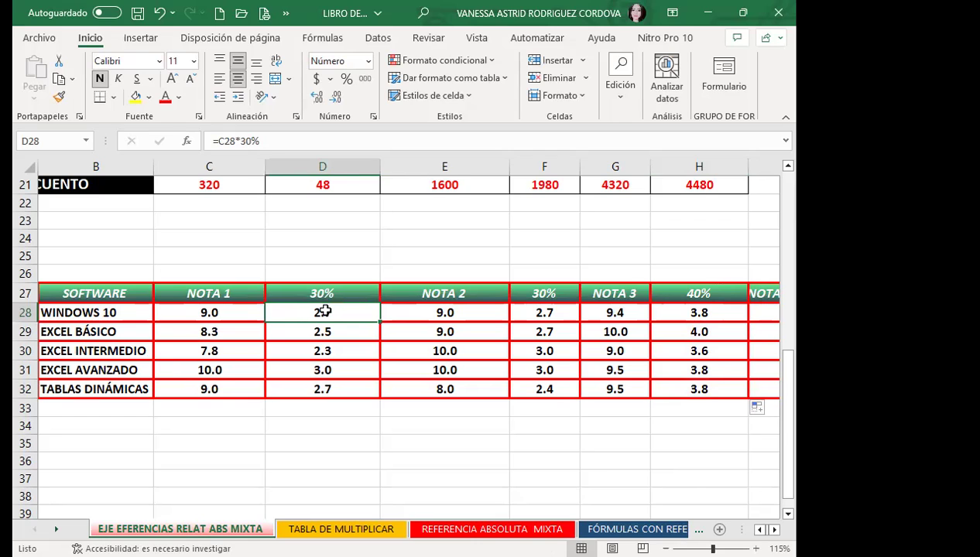
Correct the D27 weight from the mistaken 0.04 (4%) to 0.4 so it reads 40%
click(358, 288)
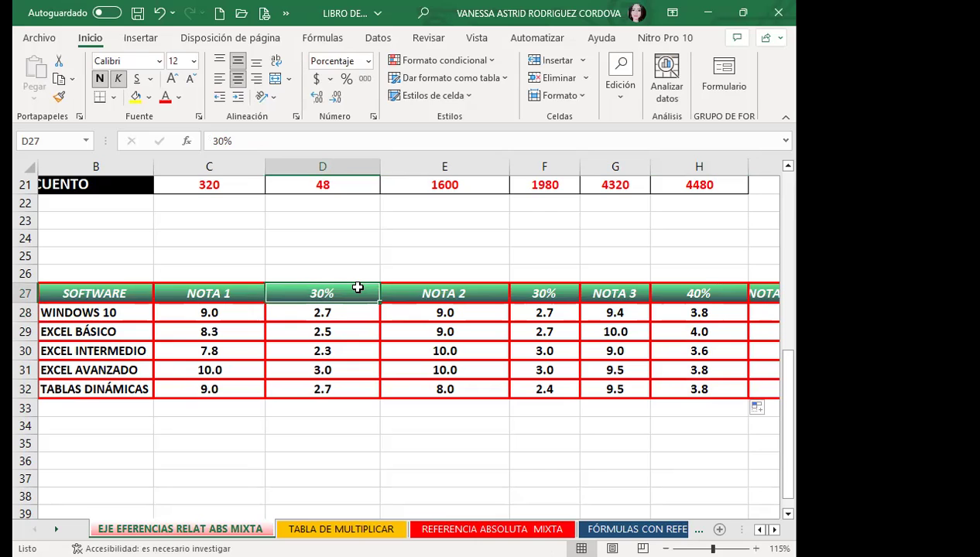
text(0.04)
key(Return)
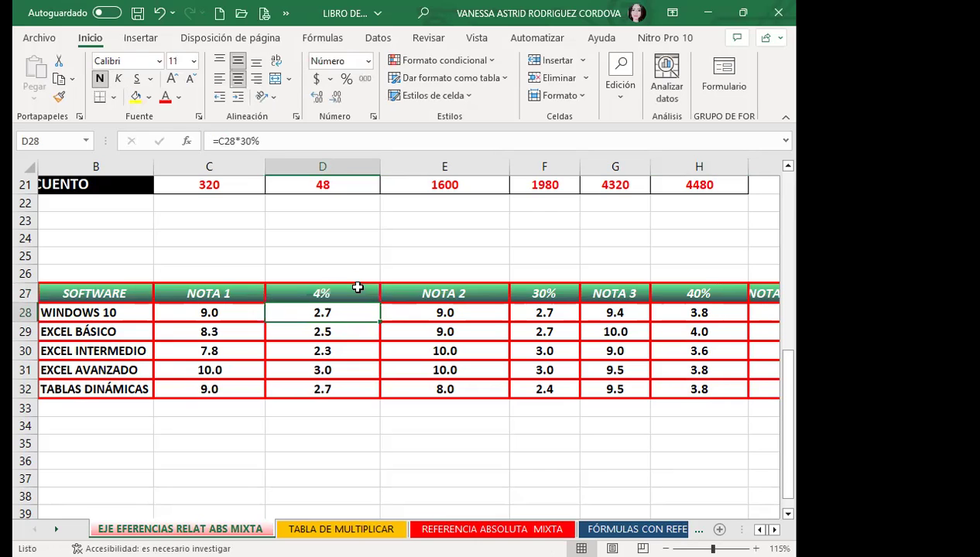
click(357, 288)
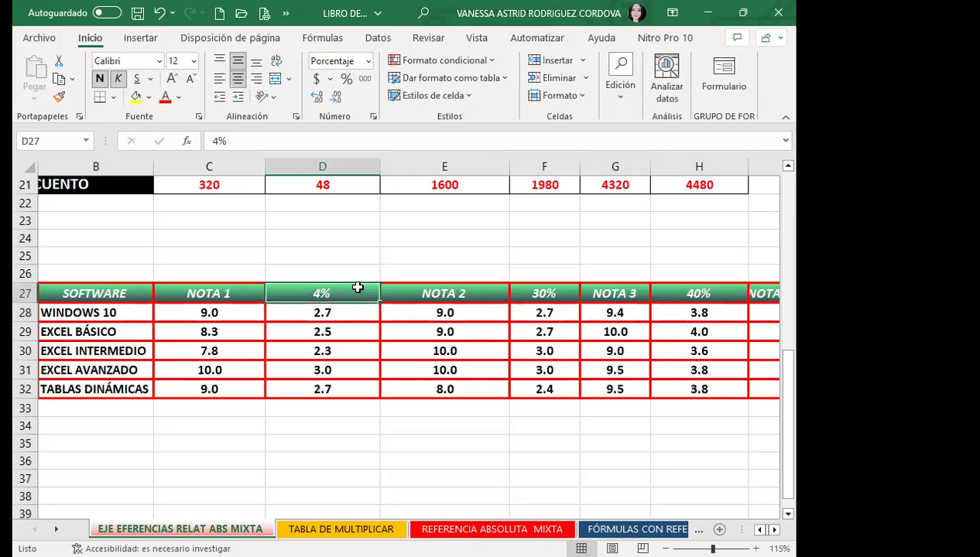
text(0.4)
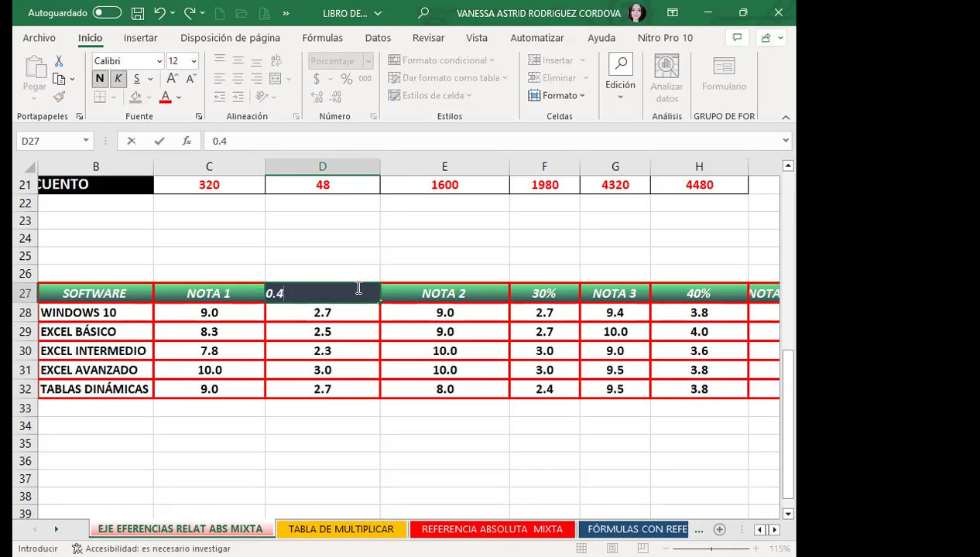
key(Return)
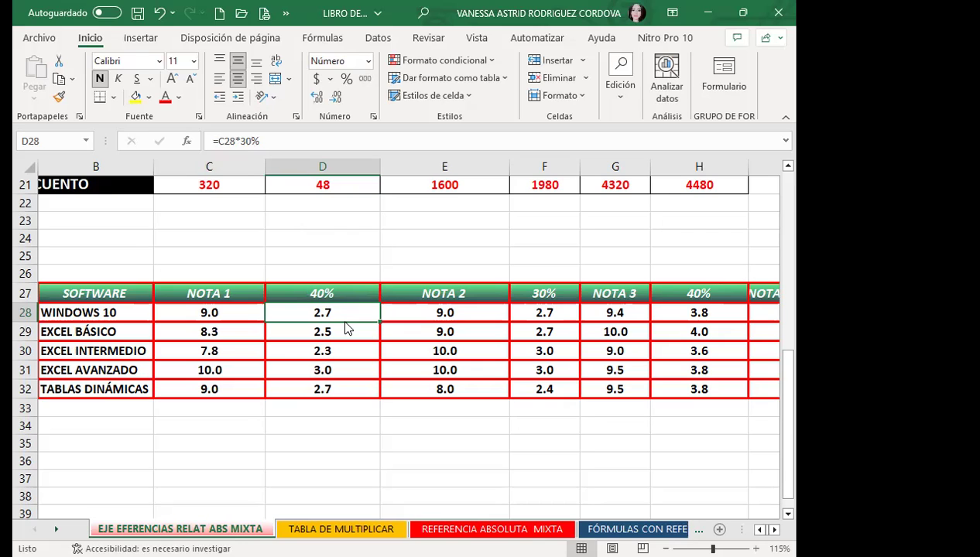
Enter weights of 30, 40 and 30 percent in D27, F27 and H27
key(Up)
text(30)
key(ctrl+Return)
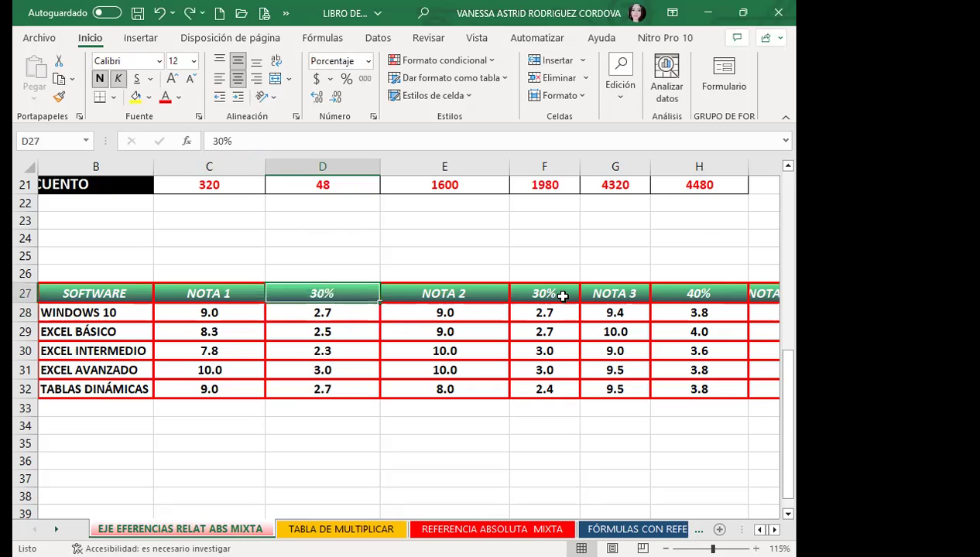
click(547, 292)
text(40)
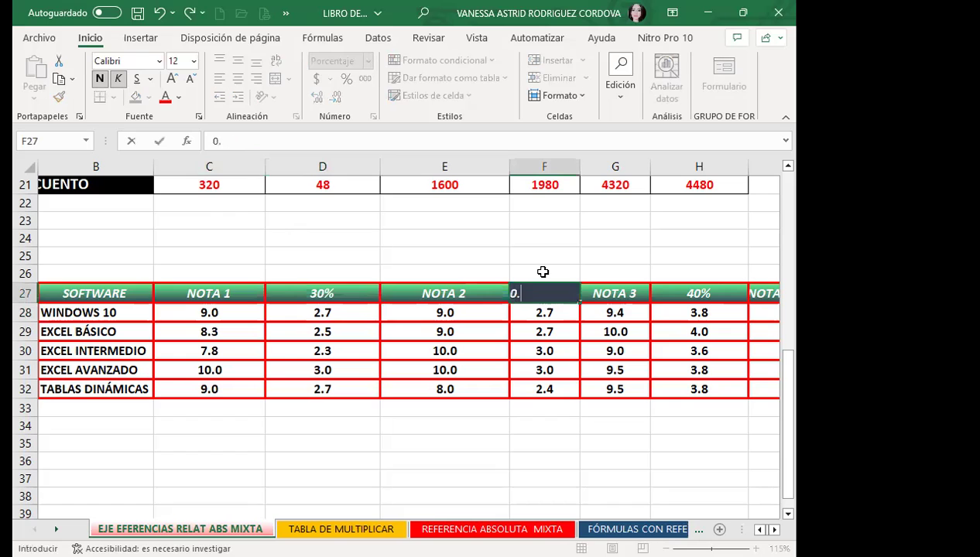
key(Return)
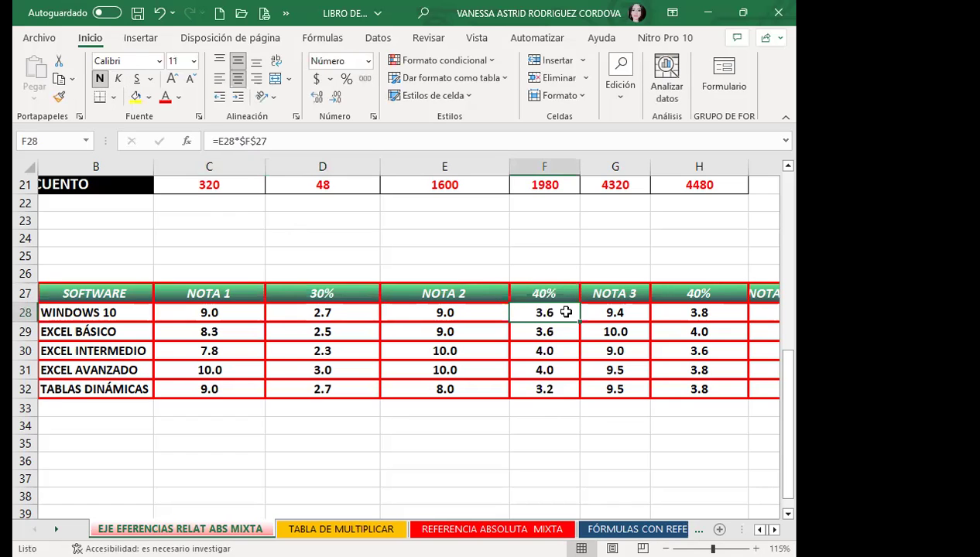
click(669, 293)
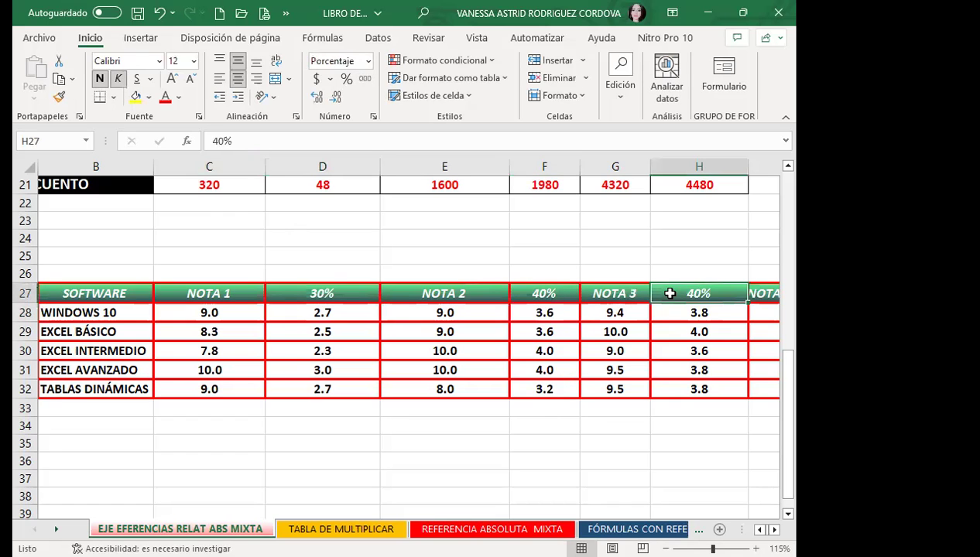
text(30)
key(Return)
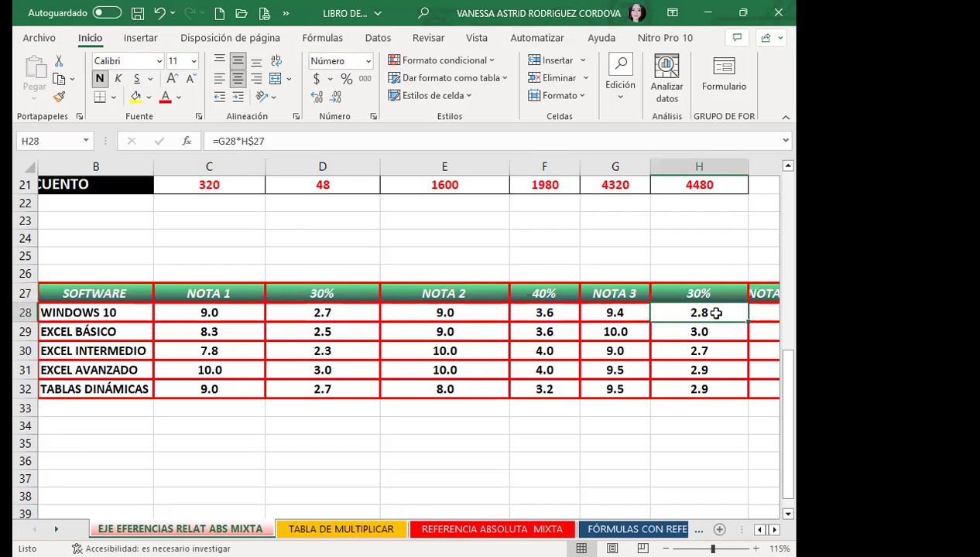
Inspect the fixed =C28*30% formula in D28 and the 40% weight above NOTA 2
click(323, 313)
click(442, 293)
click(373, 313)
click(405, 291)
click(349, 322)
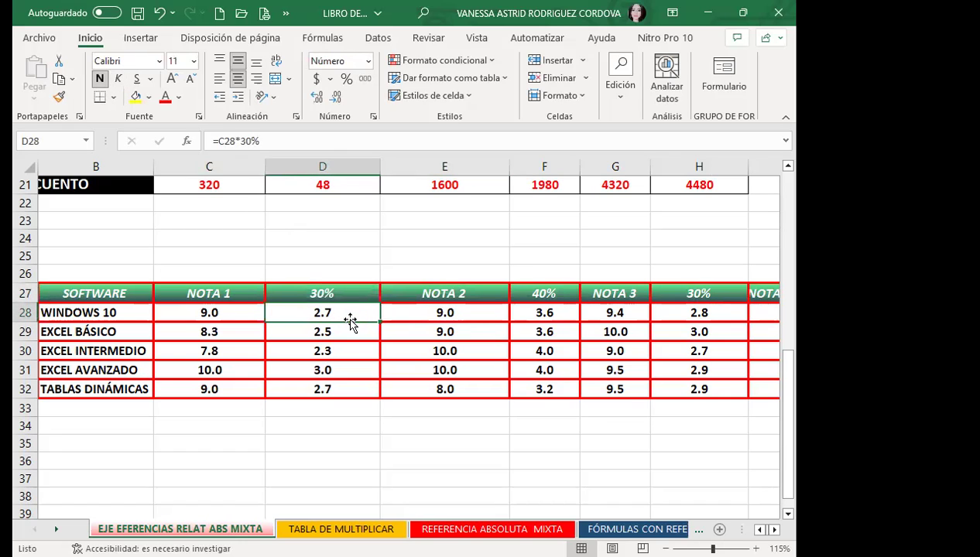
click(543, 293)
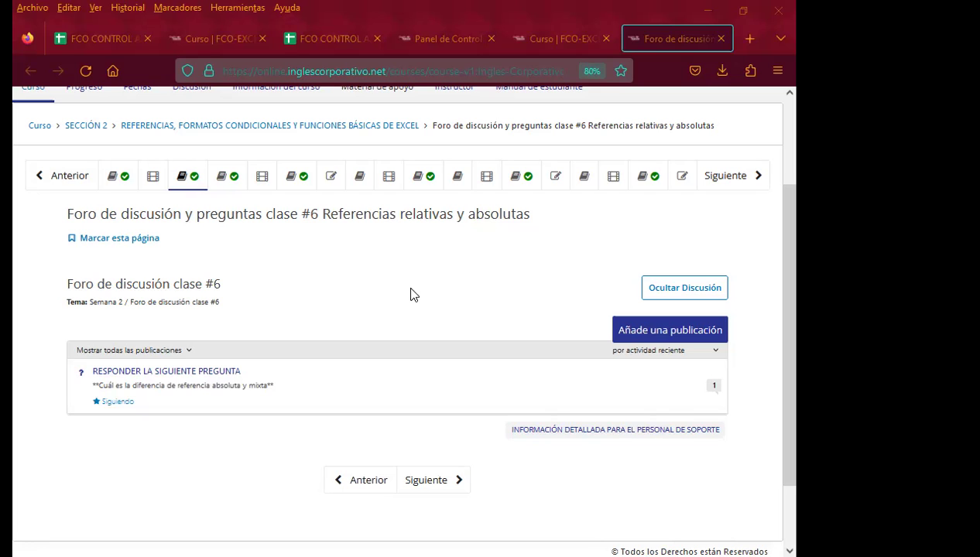
click(409, 71)
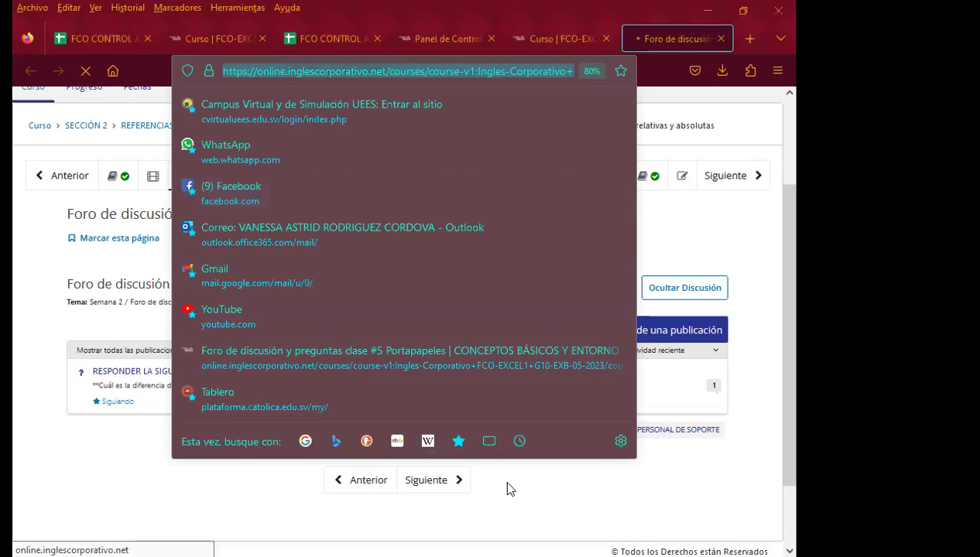
click(560, 497)
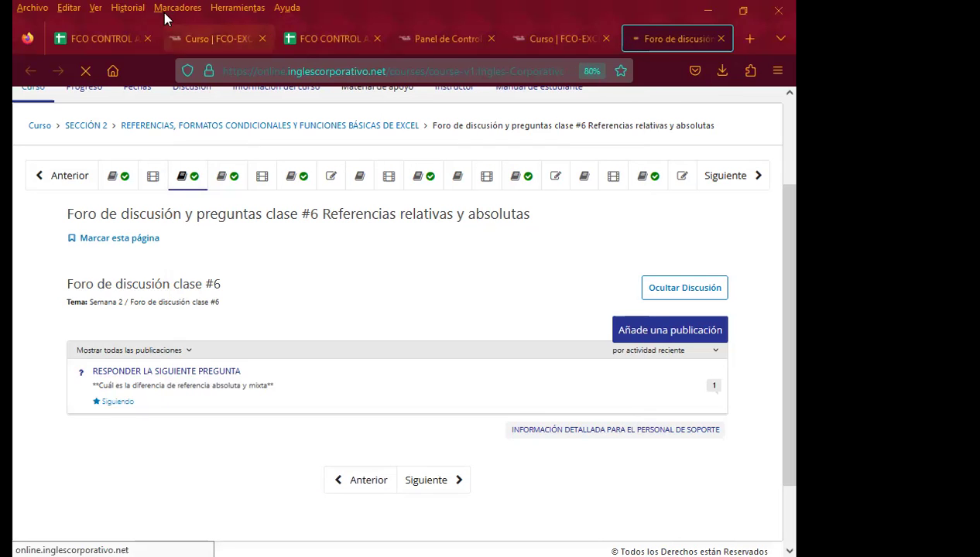
In the attendance sheet, mark AE7 as 1 for VIERNES 9
click(93, 36)
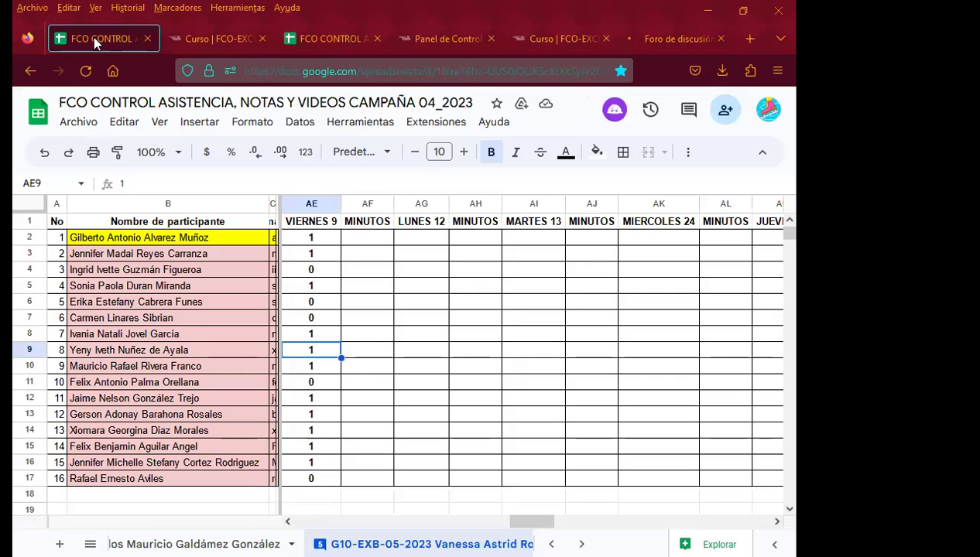
click(657, 40)
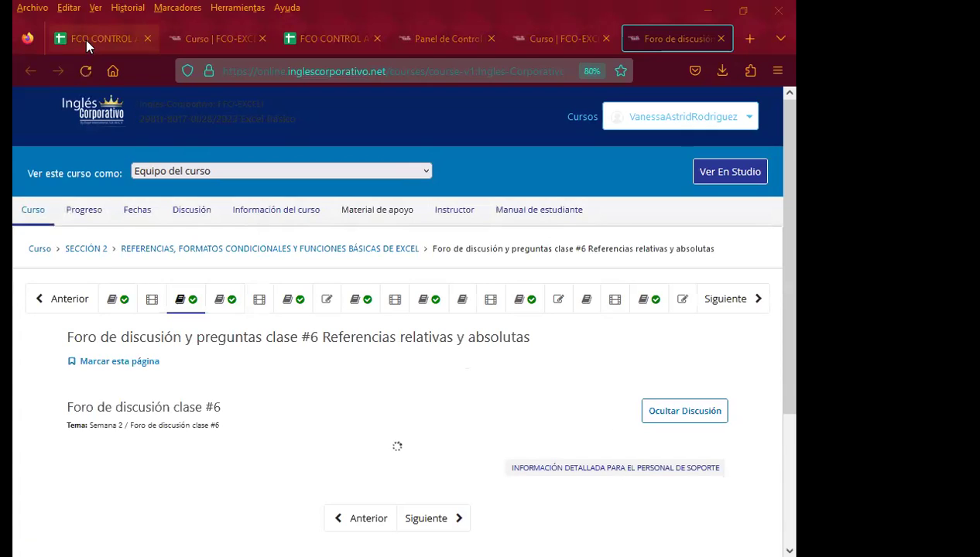
click(85, 39)
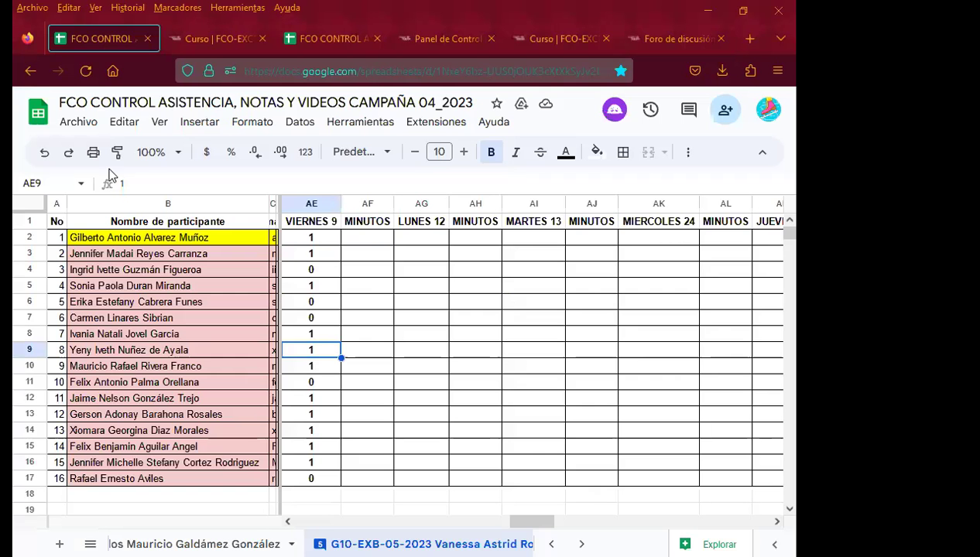
click(303, 305)
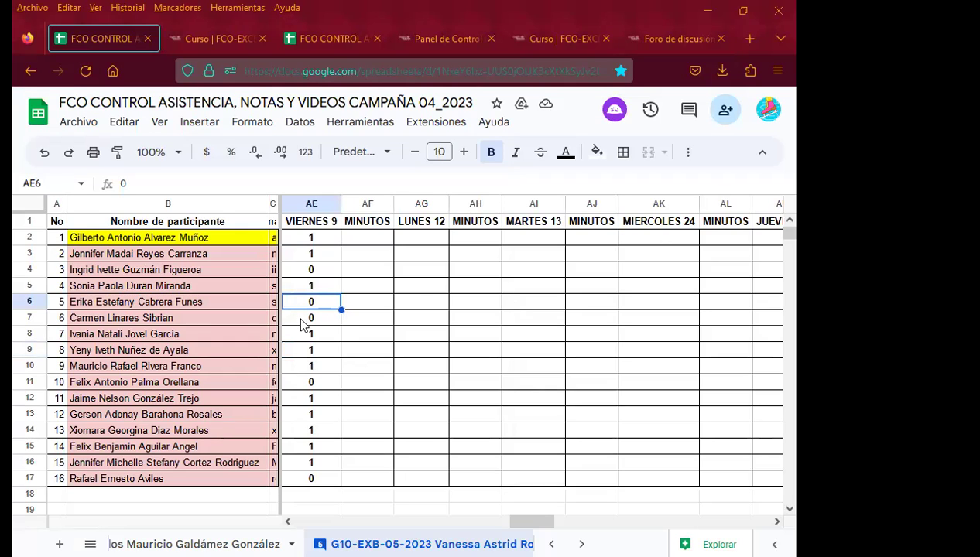
click(301, 321)
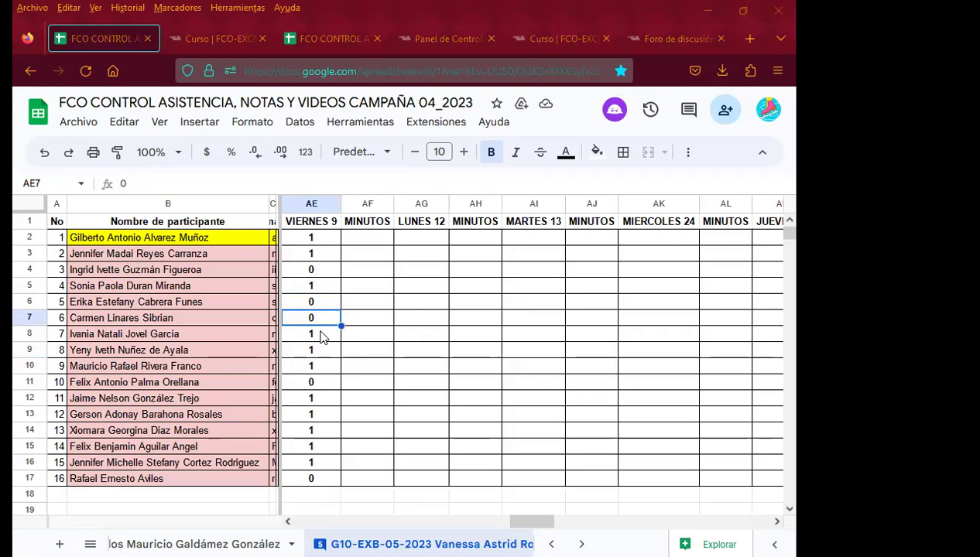
text(1)
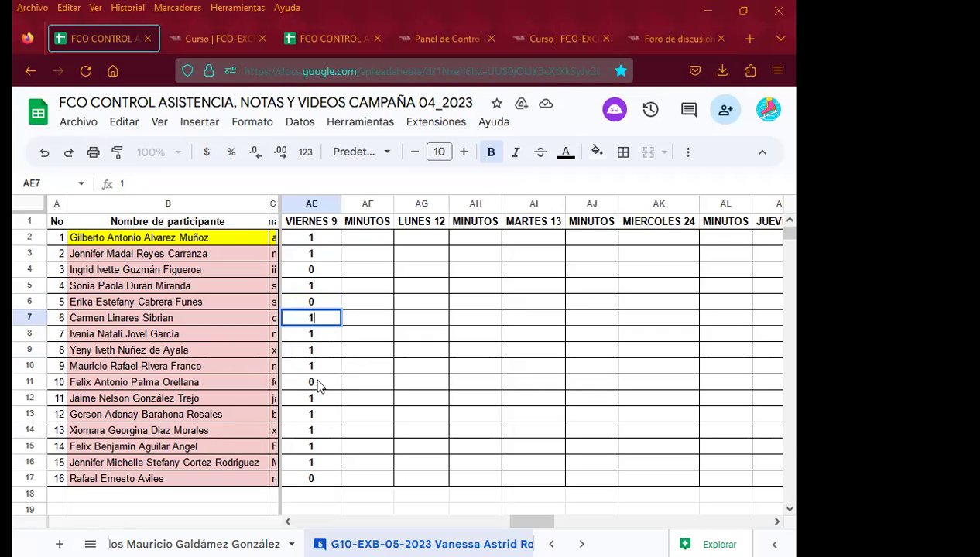
click(317, 384)
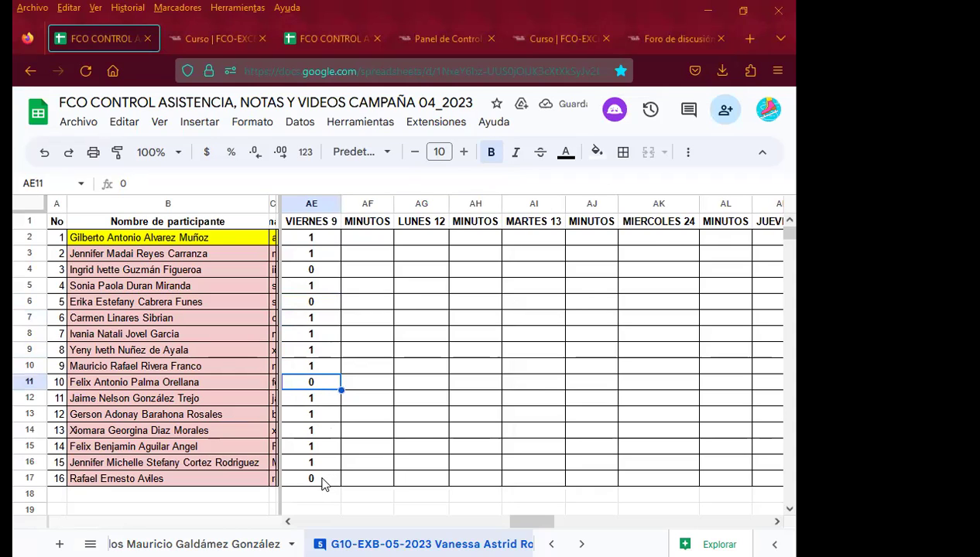
Mark AE11 and AE17 as 1 for VIERNES 9 as well
click(322, 480)
click(324, 384)
text(1)
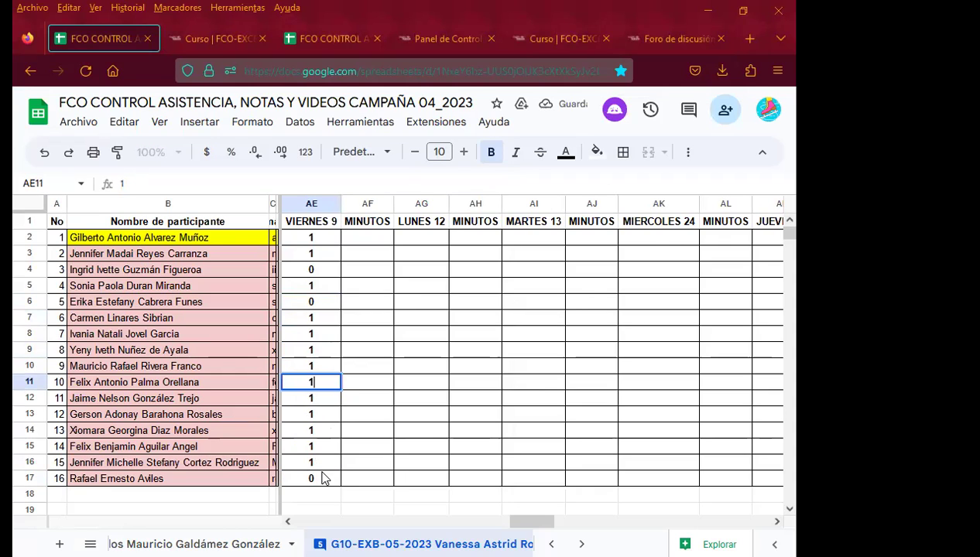
click(319, 479)
text(1)
click(327, 436)
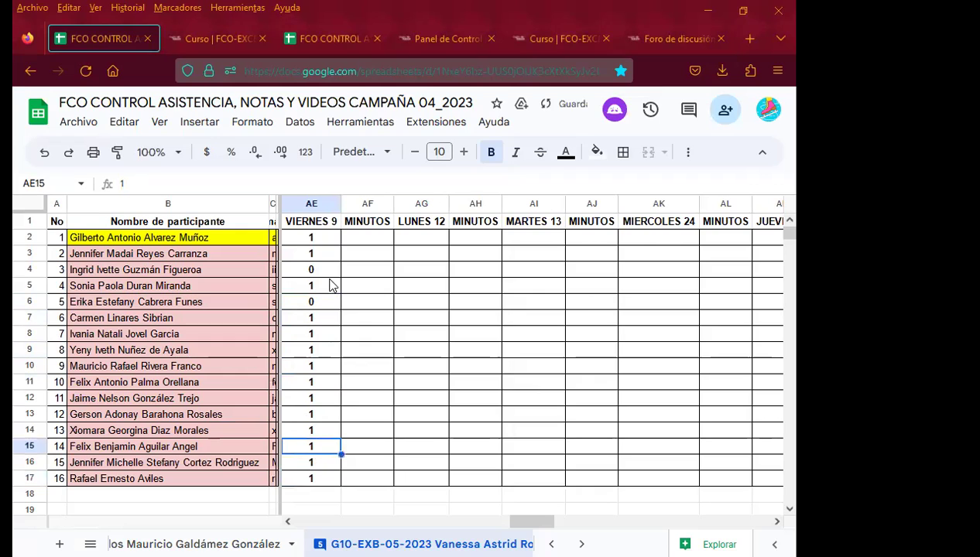
click(321, 302)
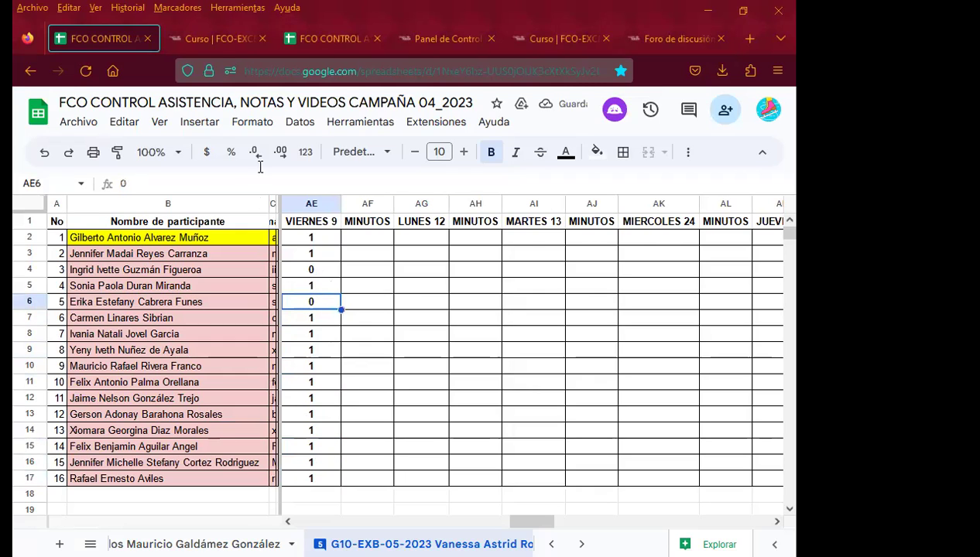
click(646, 37)
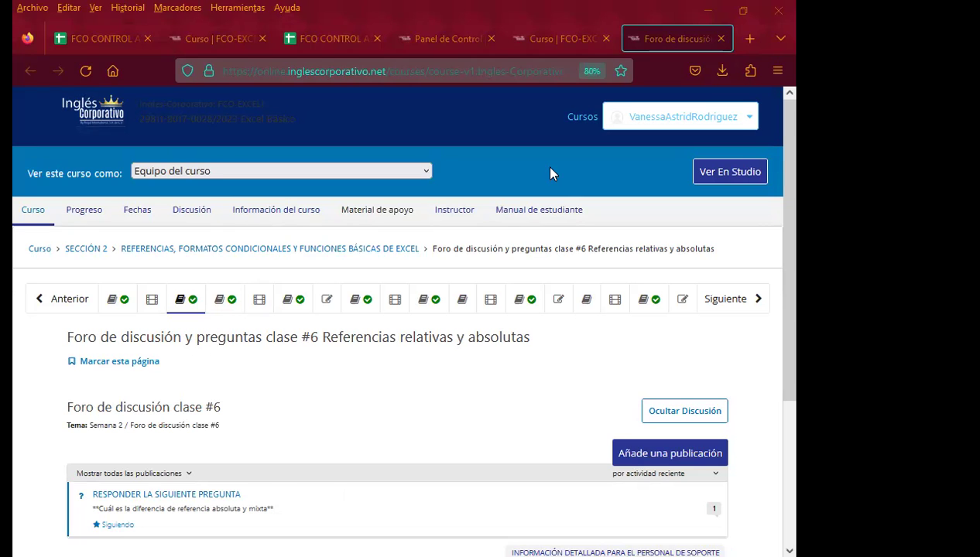
Record 1 in attendance cell AE6 of the Sheets attendance control
click(77, 35)
text(1)
key(Return)
click(339, 305)
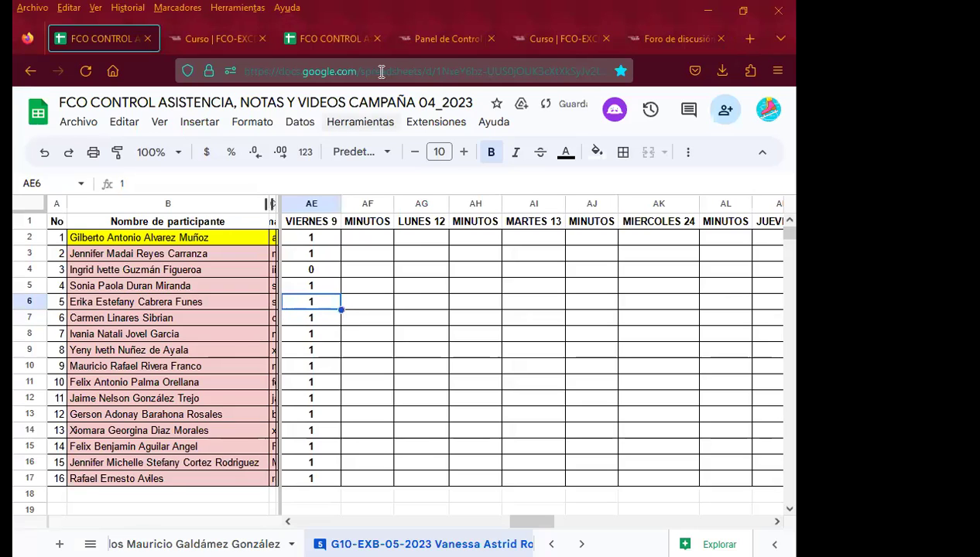
Reload the class #6 forum and open the RESPONDER LA SIGUIENTE PREGUNTA thread
click(666, 38)
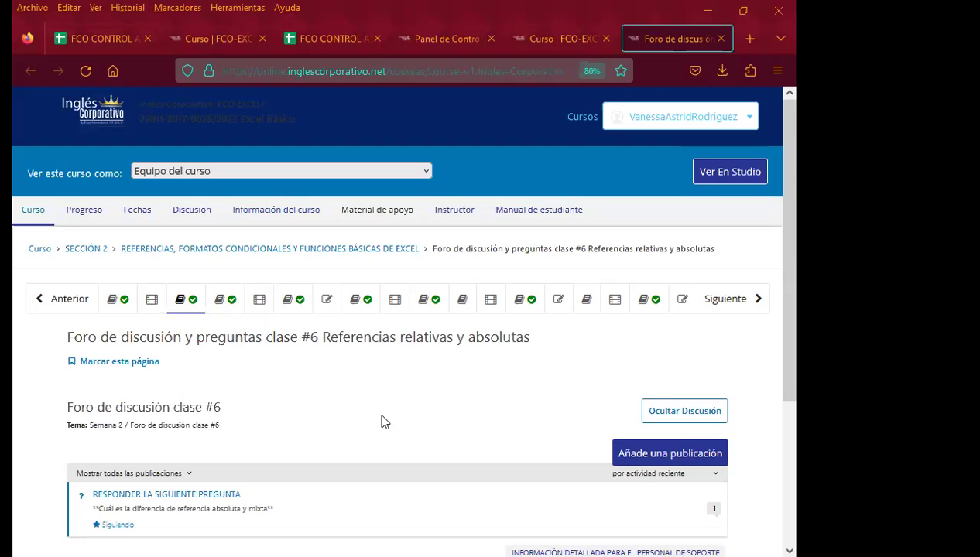
scroll(381, 422, down, 2)
click(340, 475)
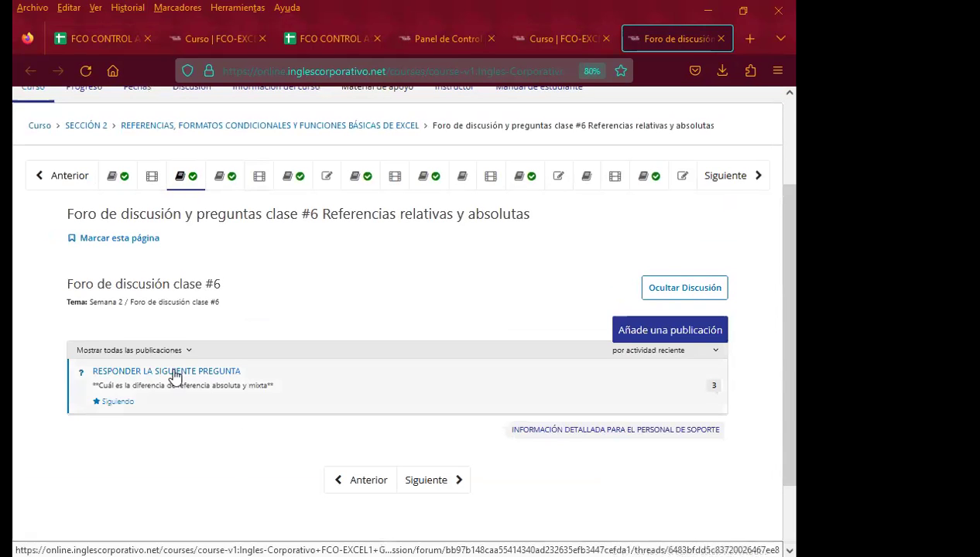
click(234, 372)
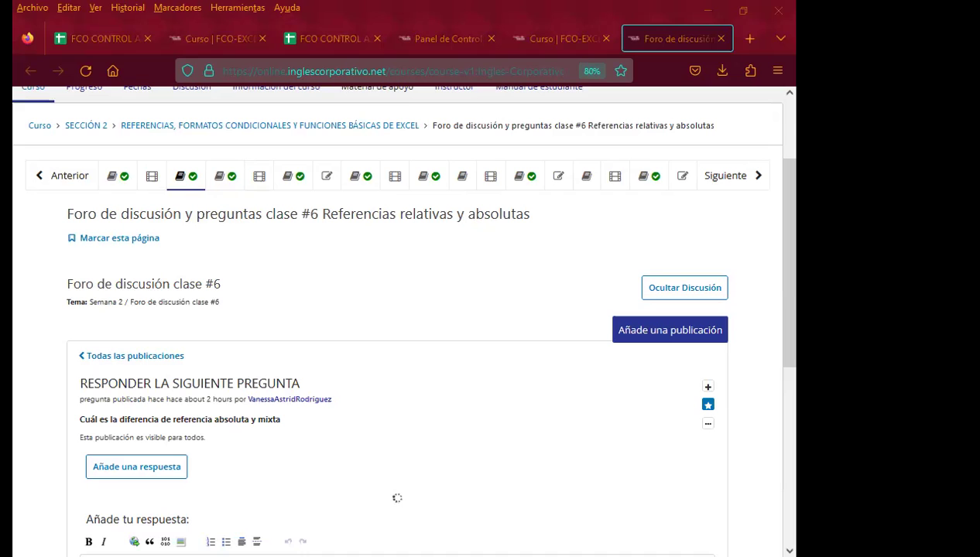
Paste and post the forum No. 6 thank-you comment under the first student answer
scroll(132, 372, down, 3)
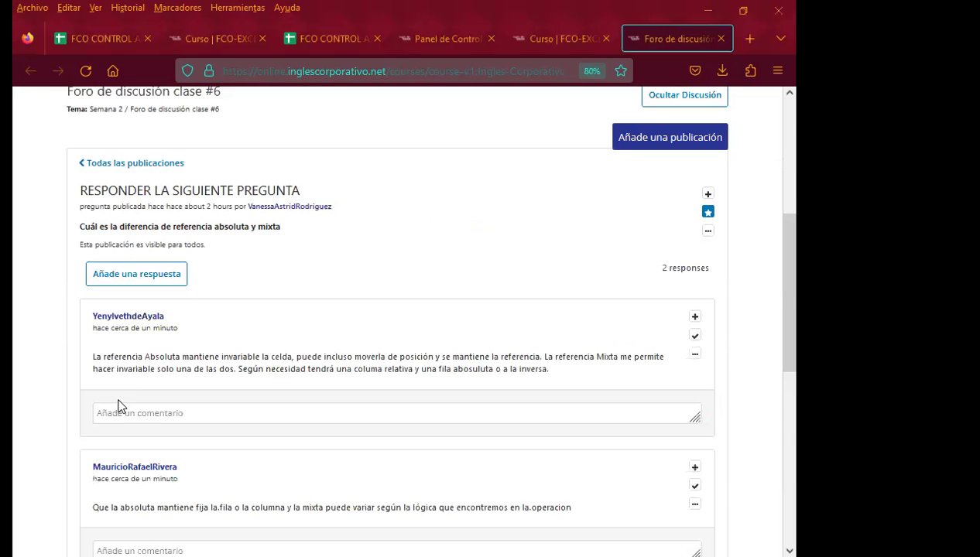
click(122, 416)
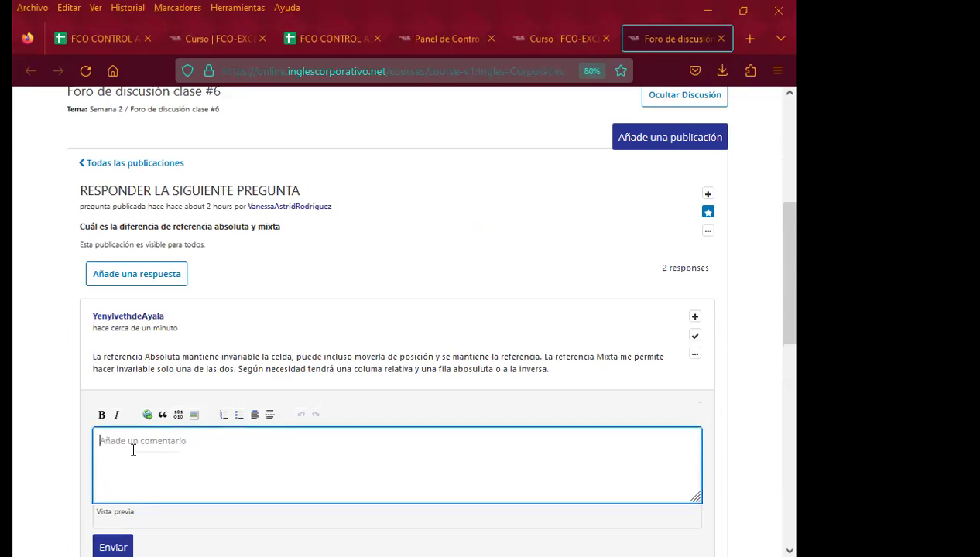
scroll(133, 449, down, 3)
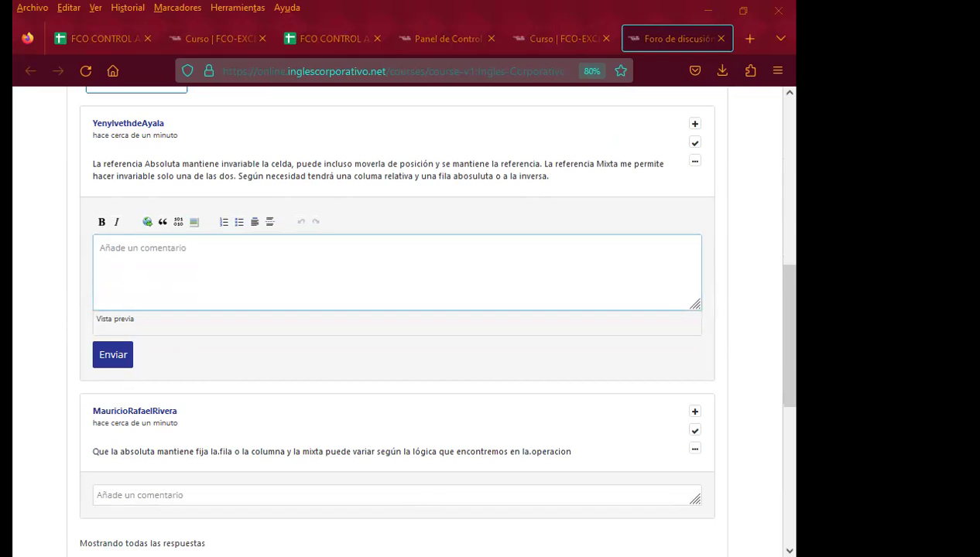
click(144, 245)
text(Saludos. Gracias por responder al foro N° 6 de esta semana.  Atentamente.  Inga. Vanessa Rodríguez.)
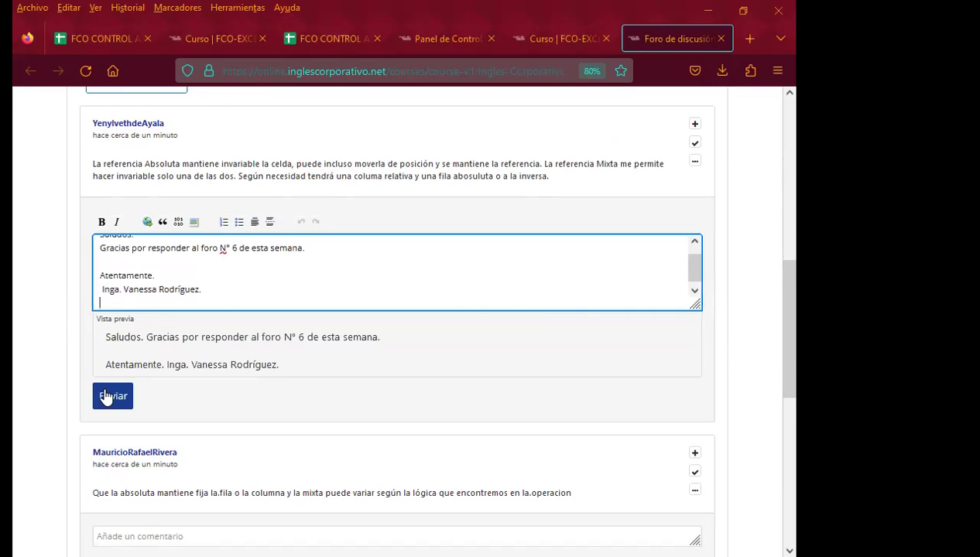
click(112, 397)
Post the same thank-you comment under the second student answer
scroll(99, 370, down, 2)
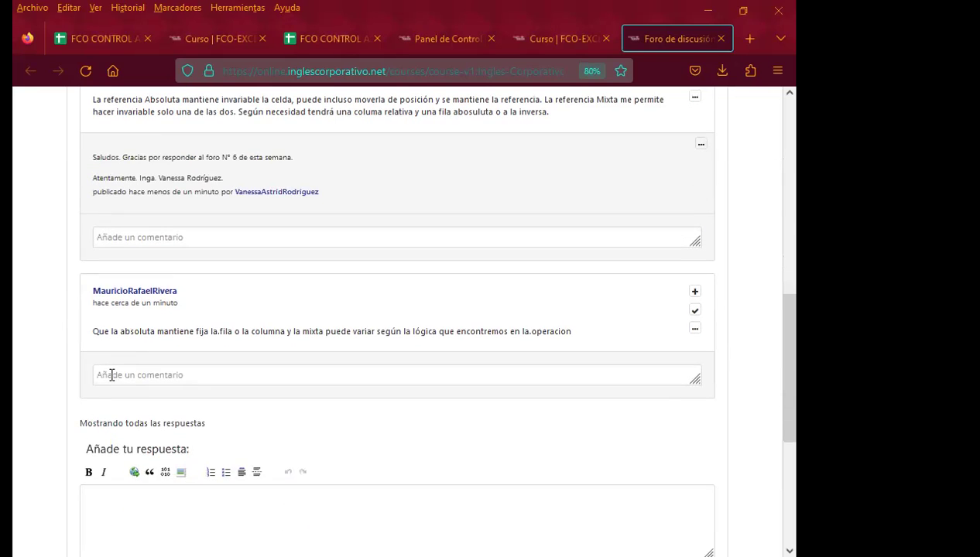
click(112, 374)
key(ctrl+v)
scroll(116, 433, down, 4)
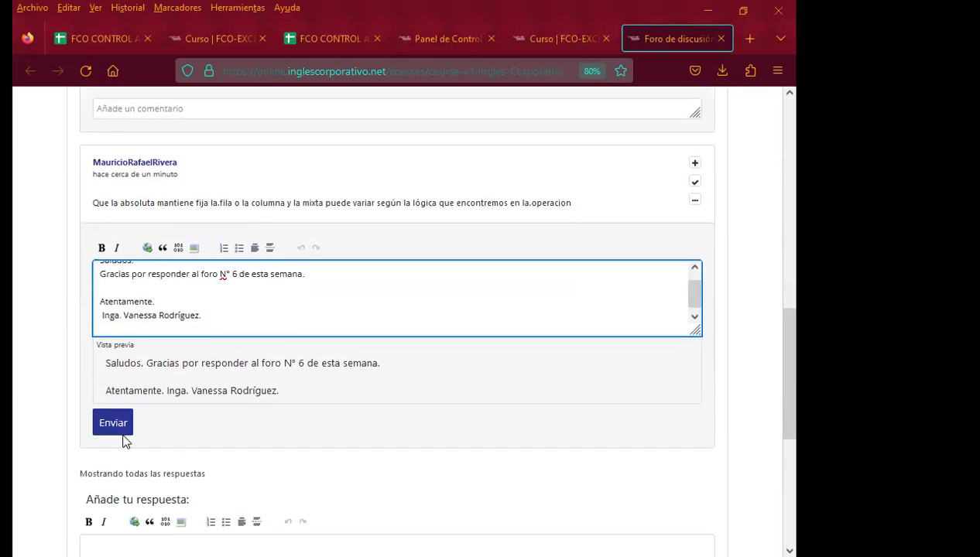
click(99, 410)
scroll(35, 356, down, 4)
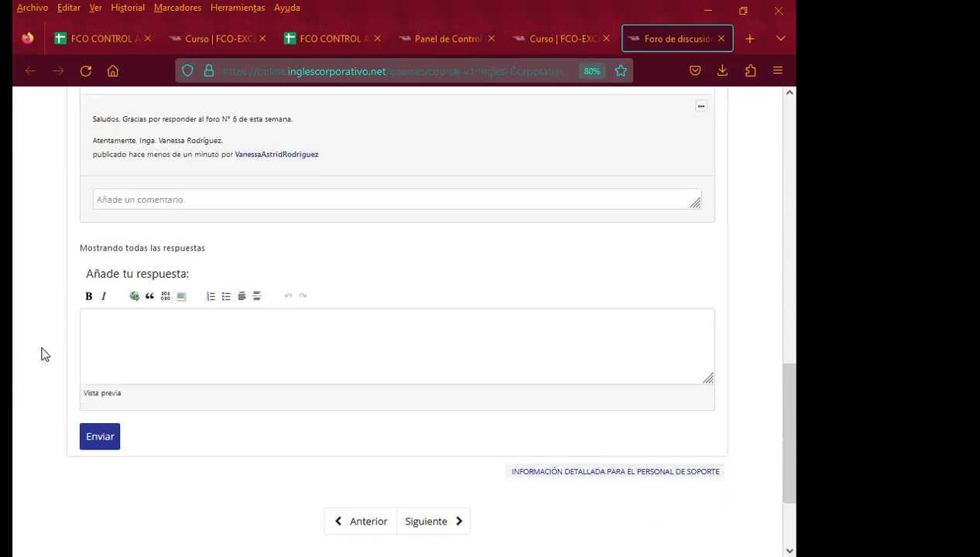
scroll(42, 353, up, 6)
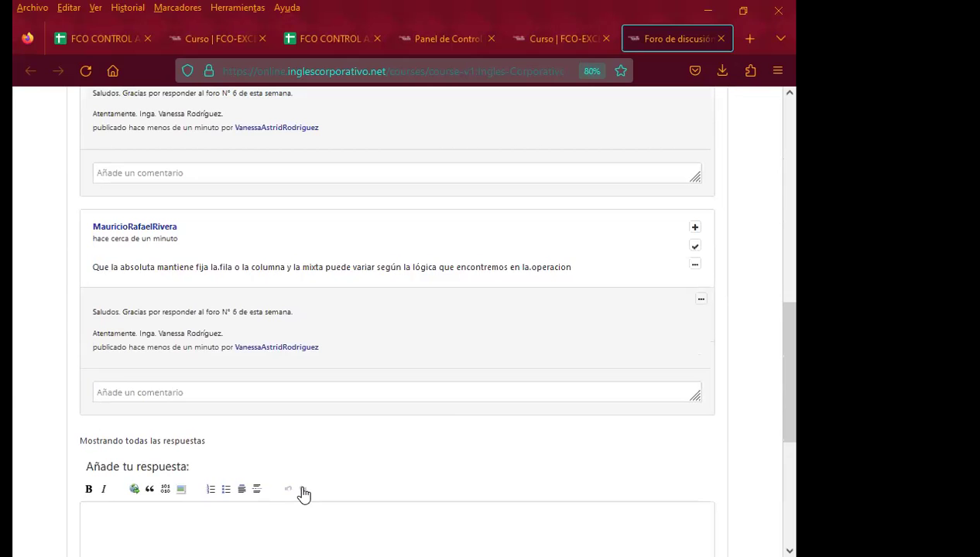
scroll(46, 193, up, 3)
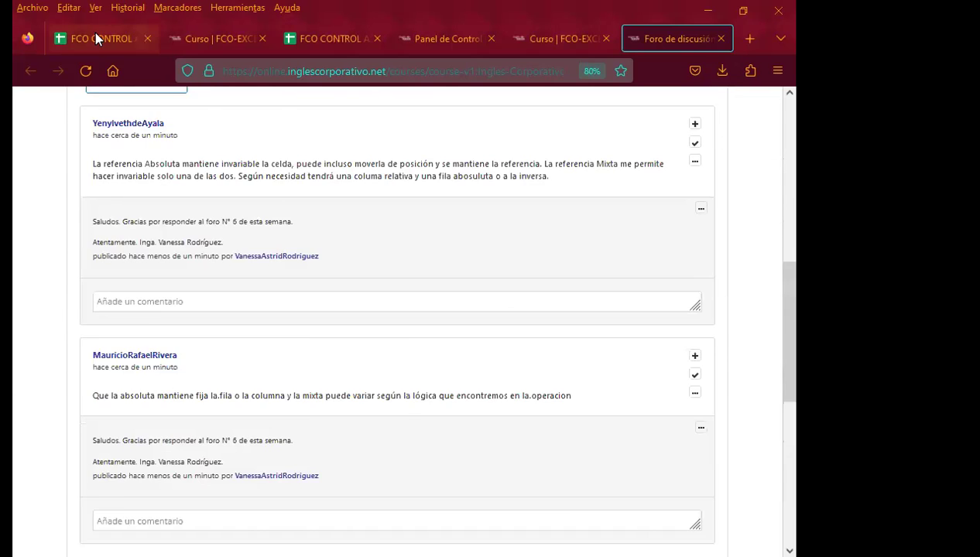
click(96, 39)
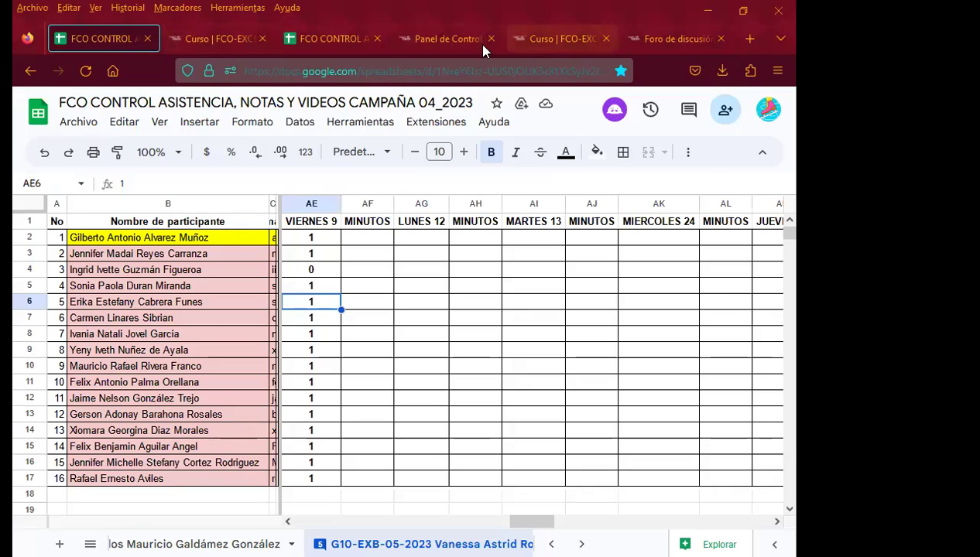
Reload the forum with F5 and reopen the RESPONDER LA SIGUIENTE PREGUNTA thread
click(697, 44)
scroll(339, 416, down, 3)
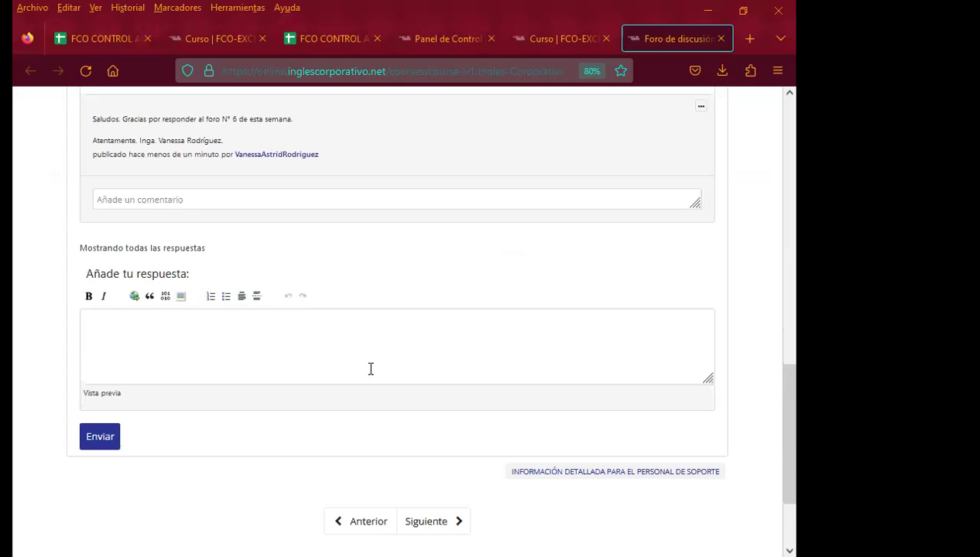
key(F5)
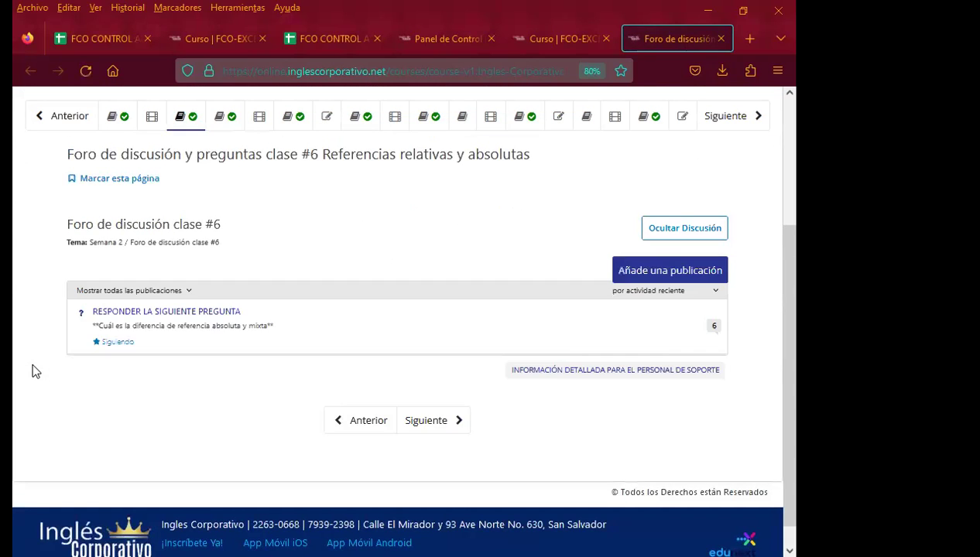
click(165, 312)
scroll(205, 360, down, 5)
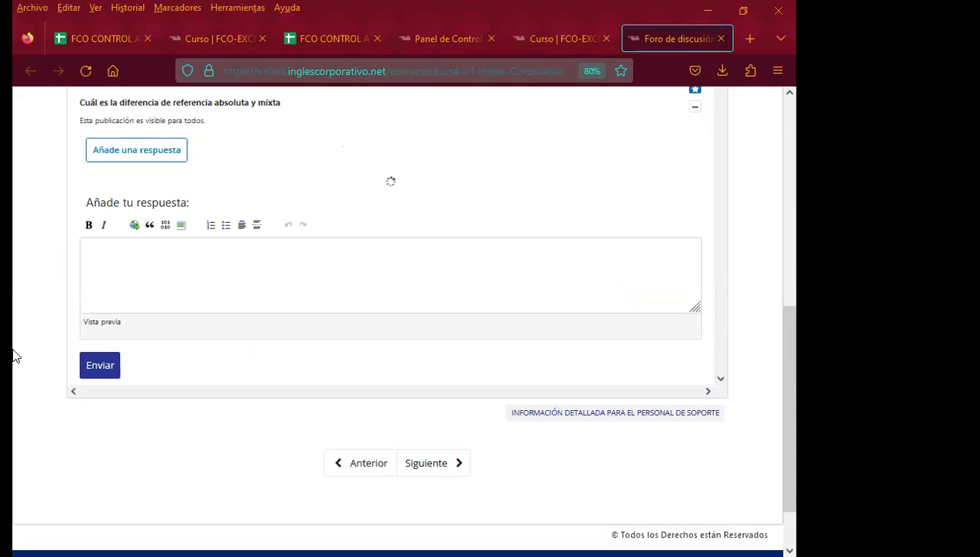
scroll(32, 368, down, 5)
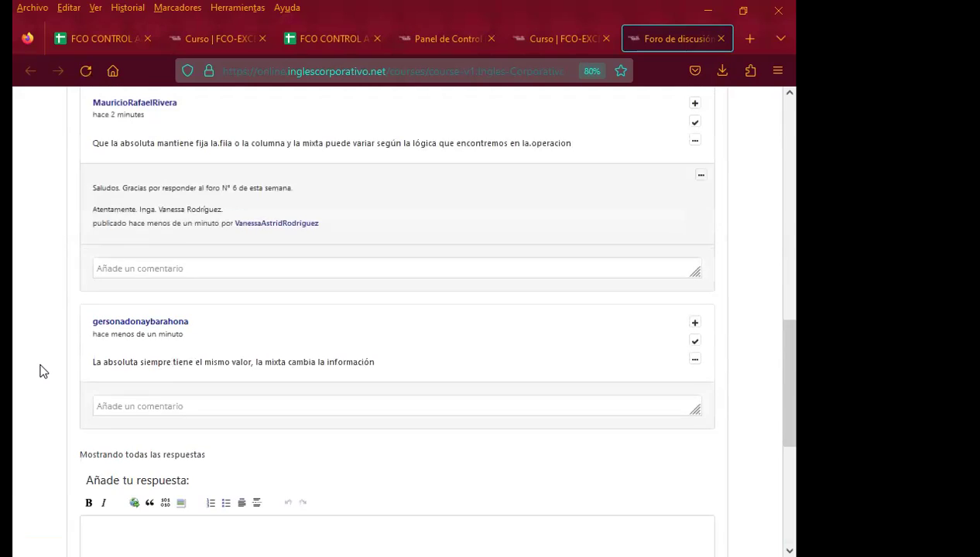
Paste and post the thank-you comment under the third student answer, then review the thread
click(114, 343)
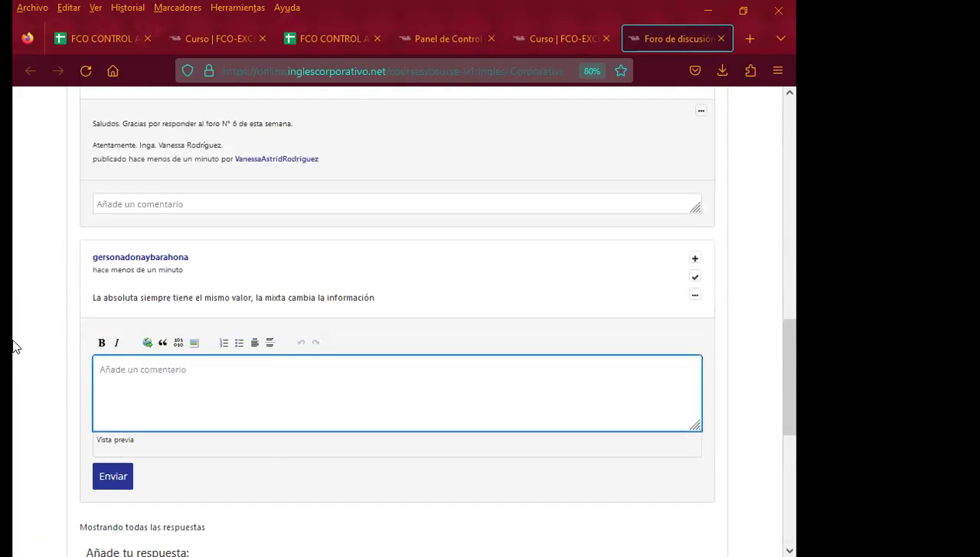
text(Saludos. Gracias por responder al foro N° 6 de esta semana.  Atentamente.  Inga. Vanessa Rodríguez.)
scroll(41, 414, down, 1)
click(103, 453)
scroll(45, 410, down, 3)
scroll(34, 398, down, 1)
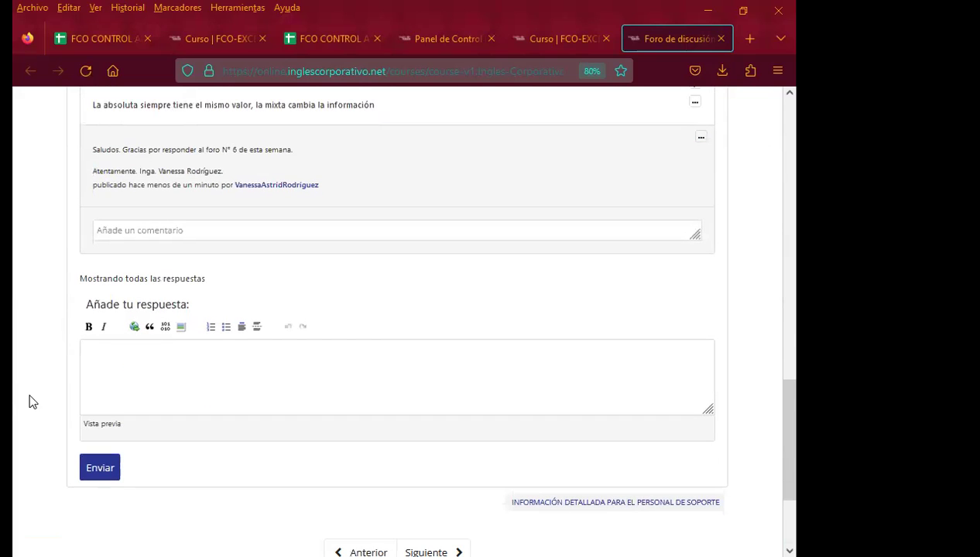
scroll(18, 398, down, 3)
scroll(17, 399, up, 4)
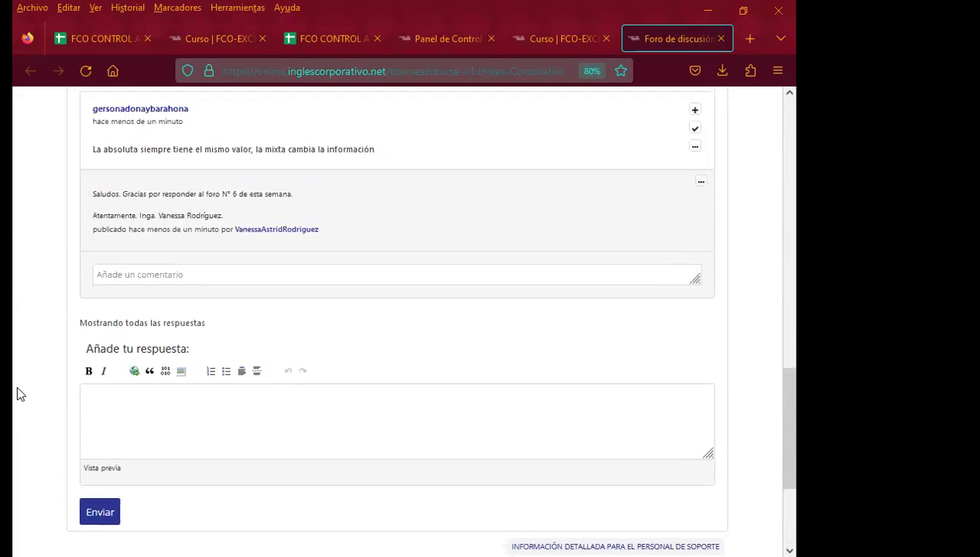
scroll(20, 387, up, 3)
scroll(21, 380, up, 3)
scroll(20, 381, up, 1)
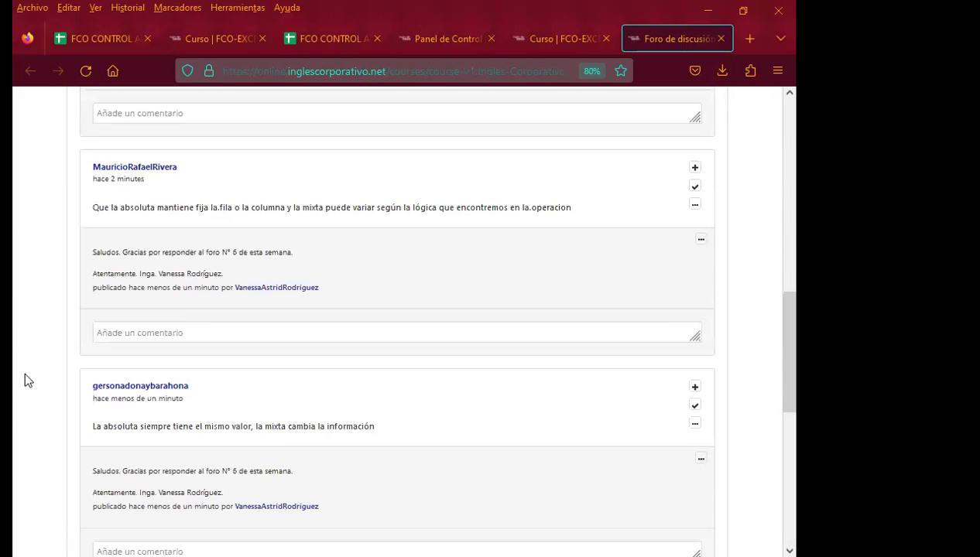
scroll(25, 379, up, 3)
scroll(25, 378, up, 5)
scroll(25, 377, up, 2)
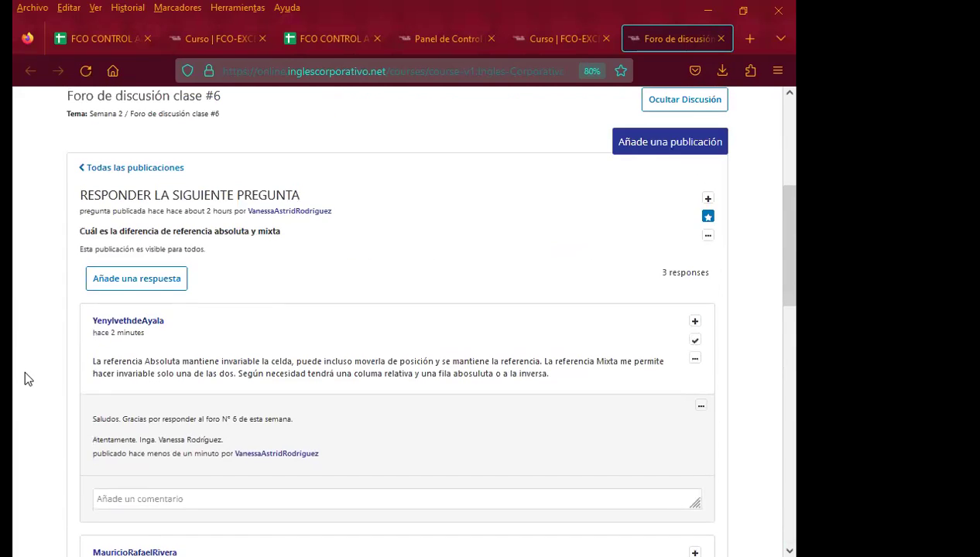
scroll(25, 378, up, 2)
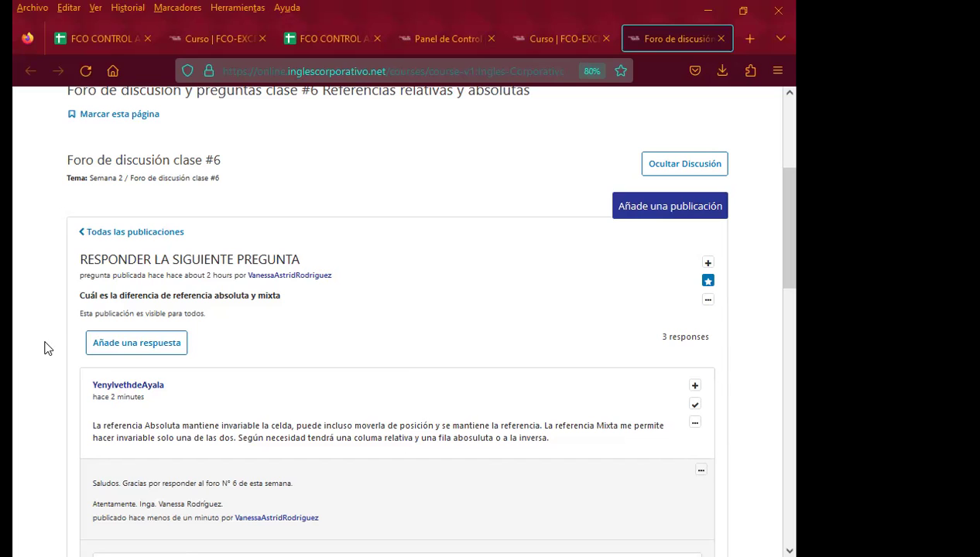
scroll(62, 314, down, 5)
scroll(61, 318, down, 4)
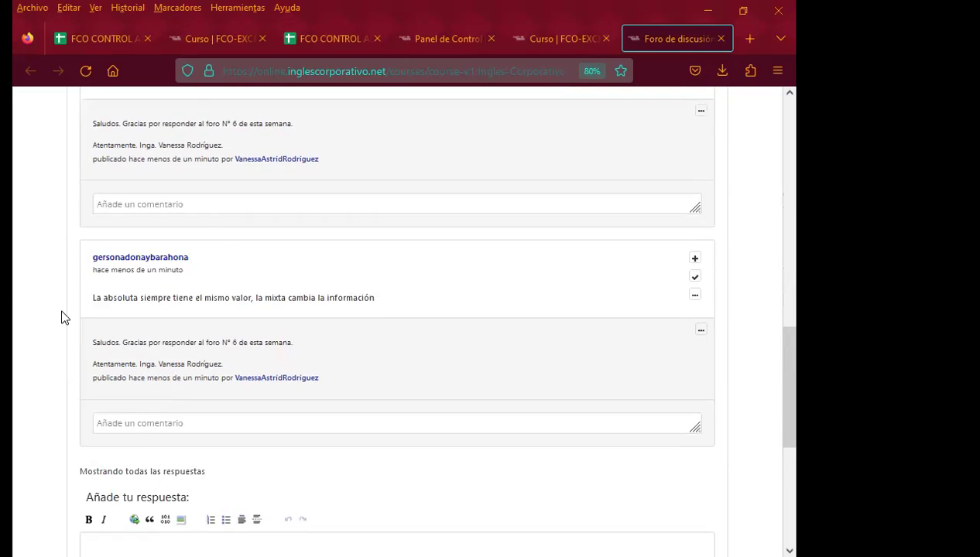
scroll(61, 306, up, 7)
scroll(54, 289, up, 4)
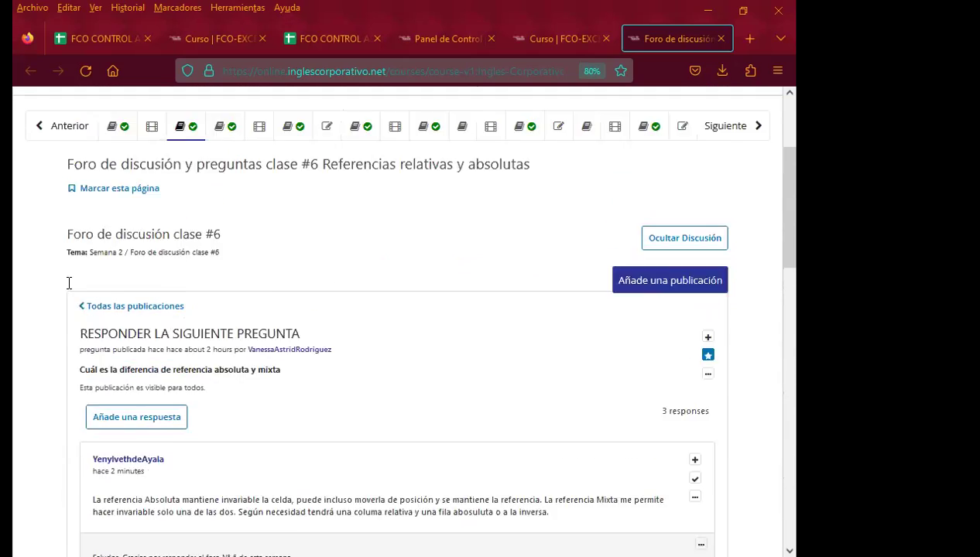